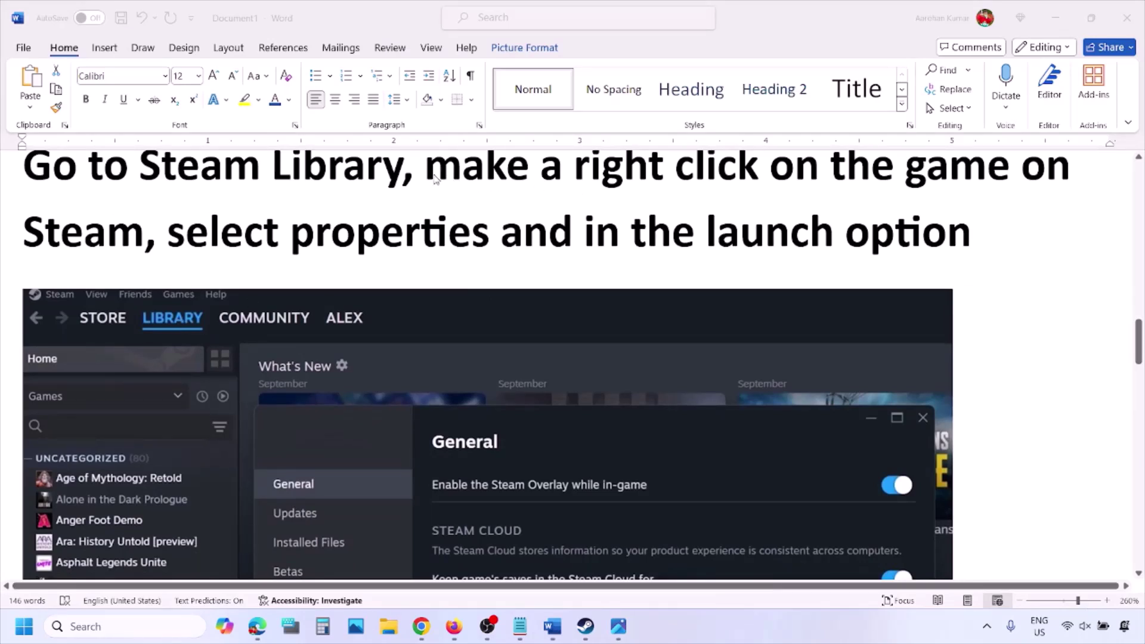
# Step: Review the document's instructions for opening the game's properties in Steam and using the -dx11 launch option
pyautogui.moveTo(428, 174); pyautogui.dragTo(930, 173)
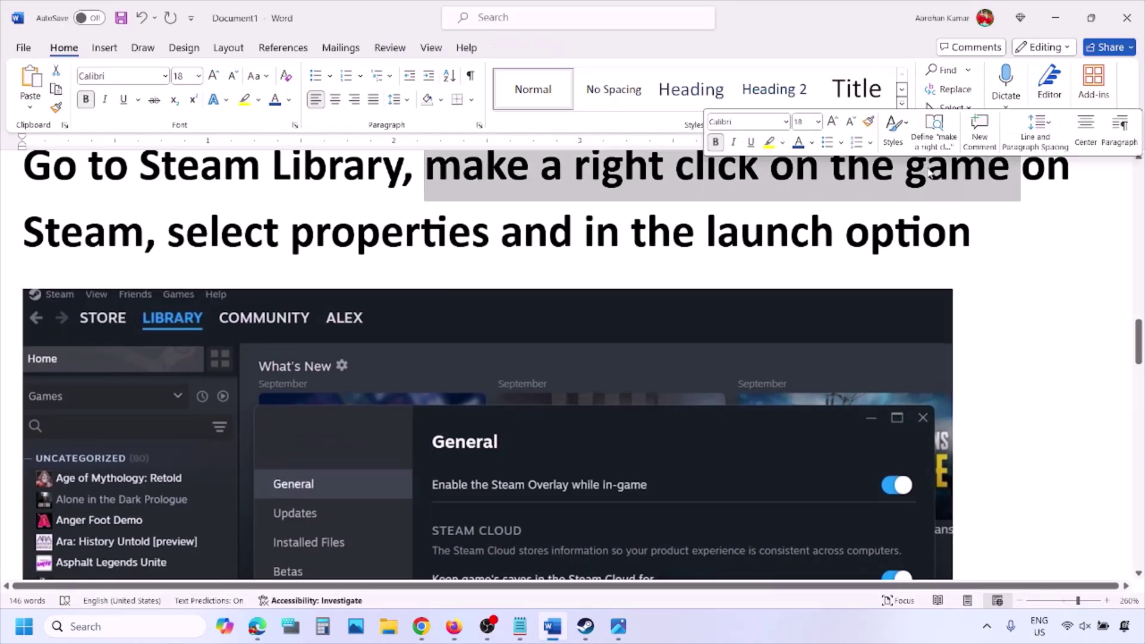
pyautogui.moveTo(280, 233); pyautogui.dragTo(493, 239)
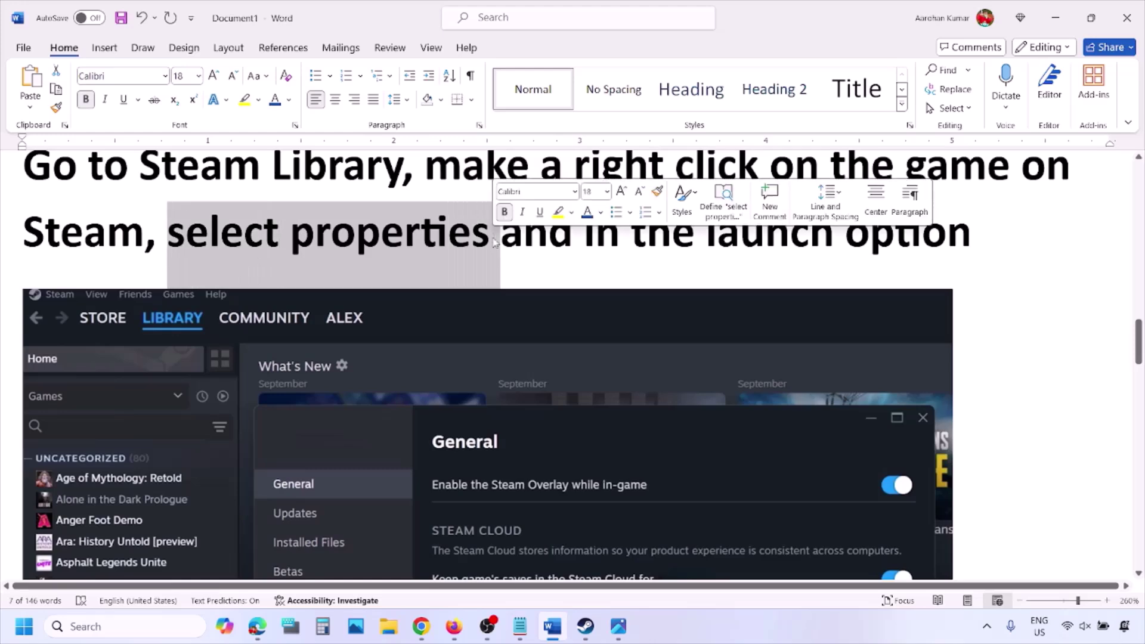
pyautogui.scroll(-5, 492, 241)
pyautogui.scroll(2, 492, 239)
pyautogui.rightClick(493, 238)
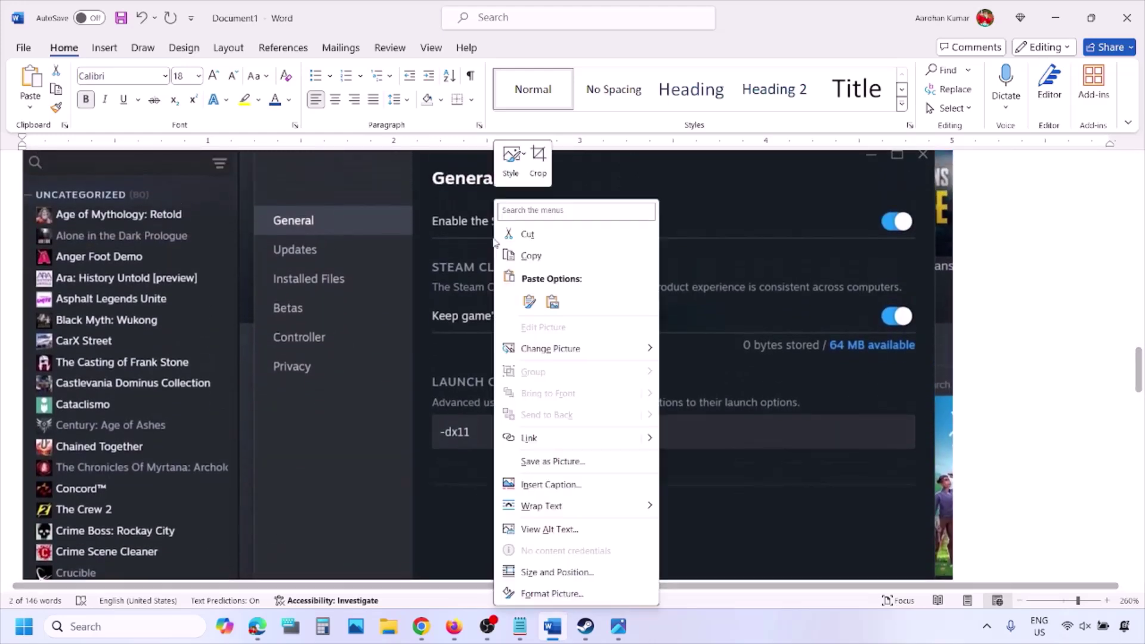
pyautogui.click(448, 434)
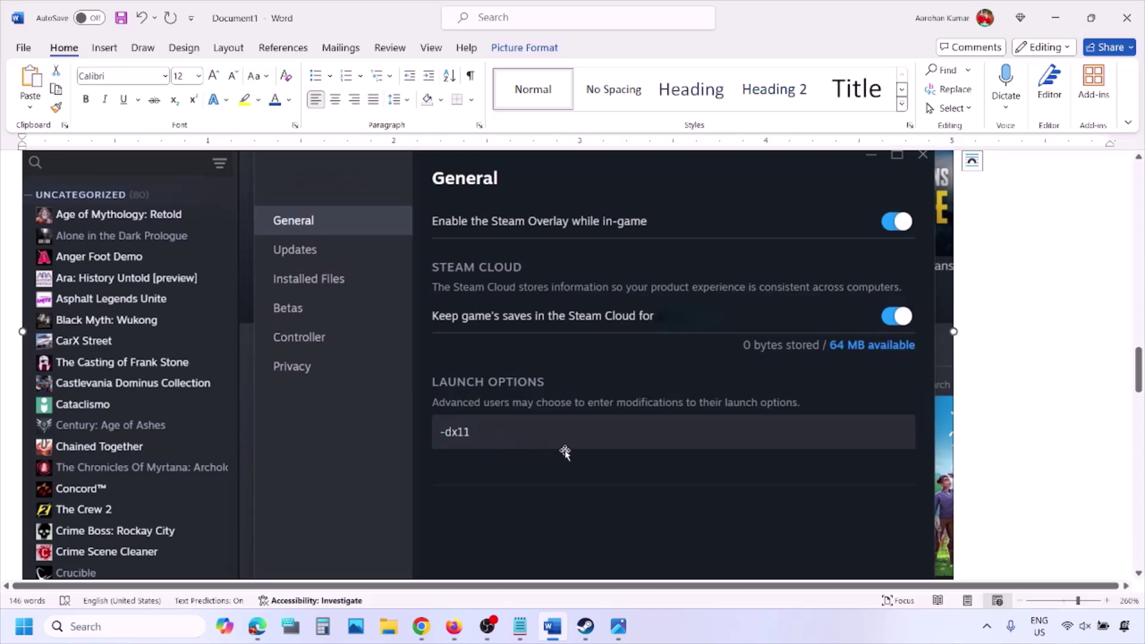
# Step: Examine the document's example screenshots for the alternative launch options -d3d11 and -dx12
pyautogui.scroll(-7, 564, 451)
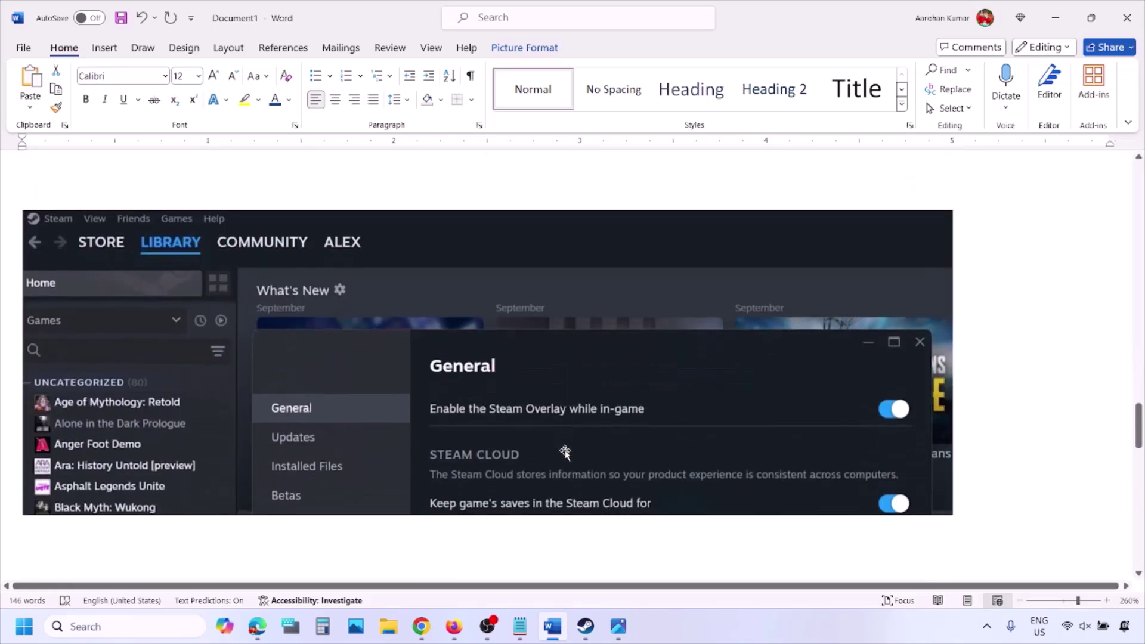
pyautogui.scroll(-5, 565, 451)
pyautogui.scroll(2, 459, 332)
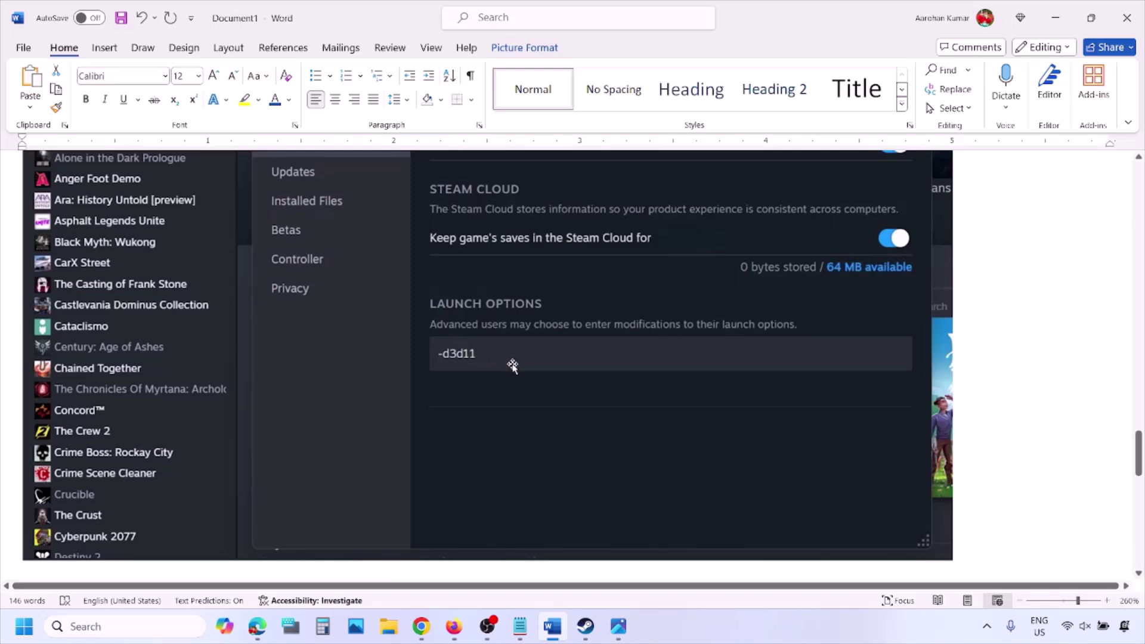
pyautogui.scroll(-10, 513, 365)
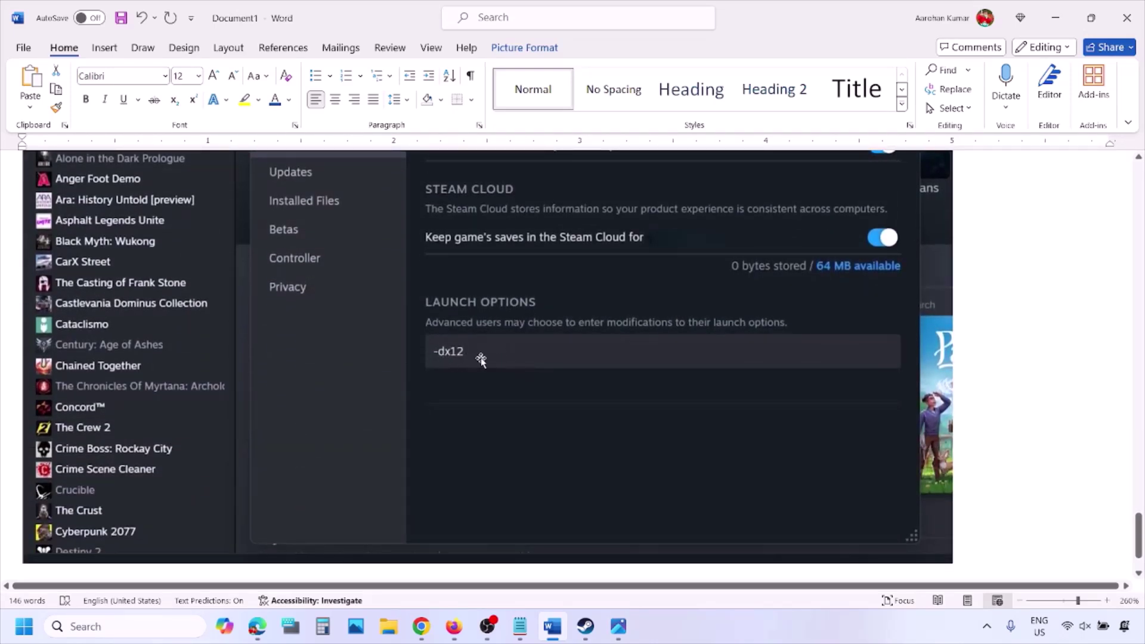
# Step: Bring up the Windows power options to look at the choice for restarting the PC
pyautogui.click(726, 632)
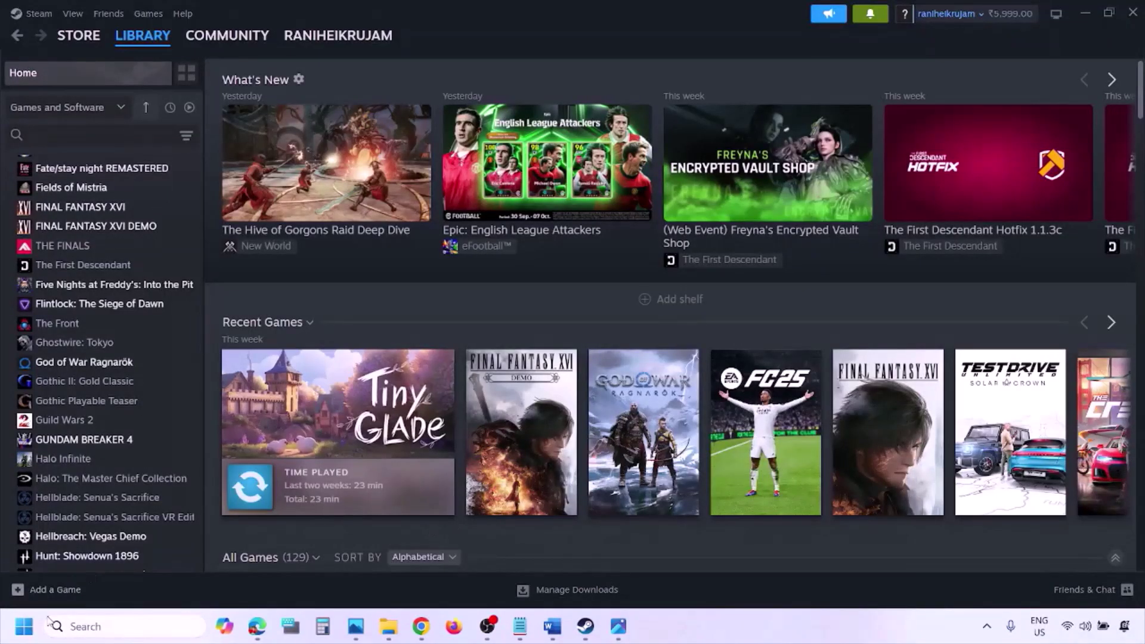
pyautogui.click(26, 631)
pyautogui.click(433, 574)
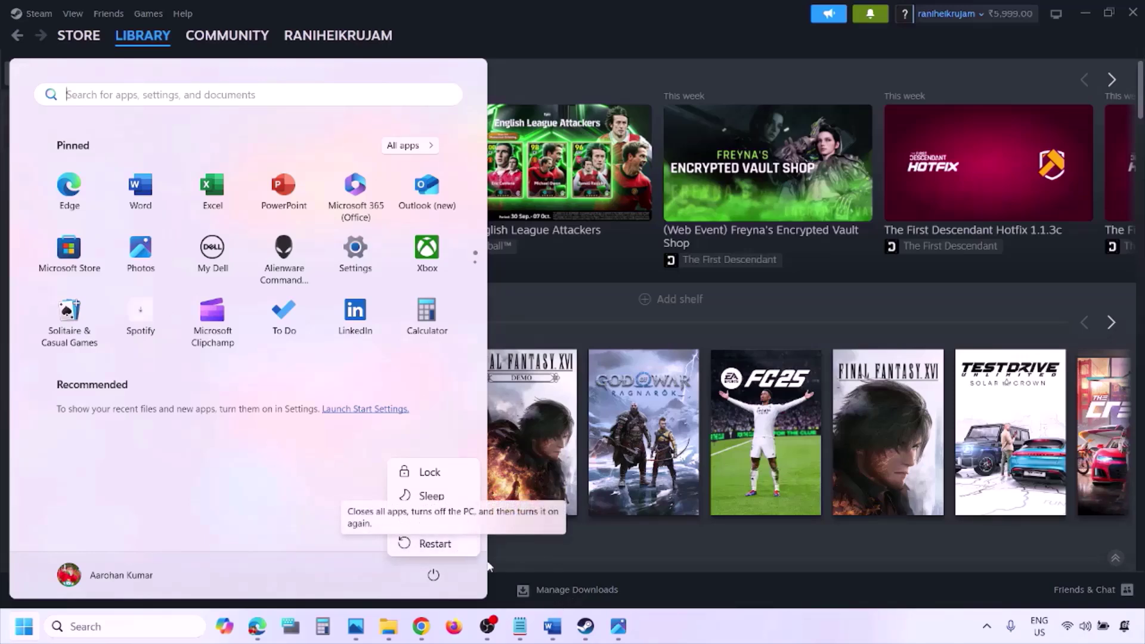
# Step: Switch to the Word troubleshooting document and highlight the Step 2 text about running the game as an administrator
pyautogui.click(555, 632)
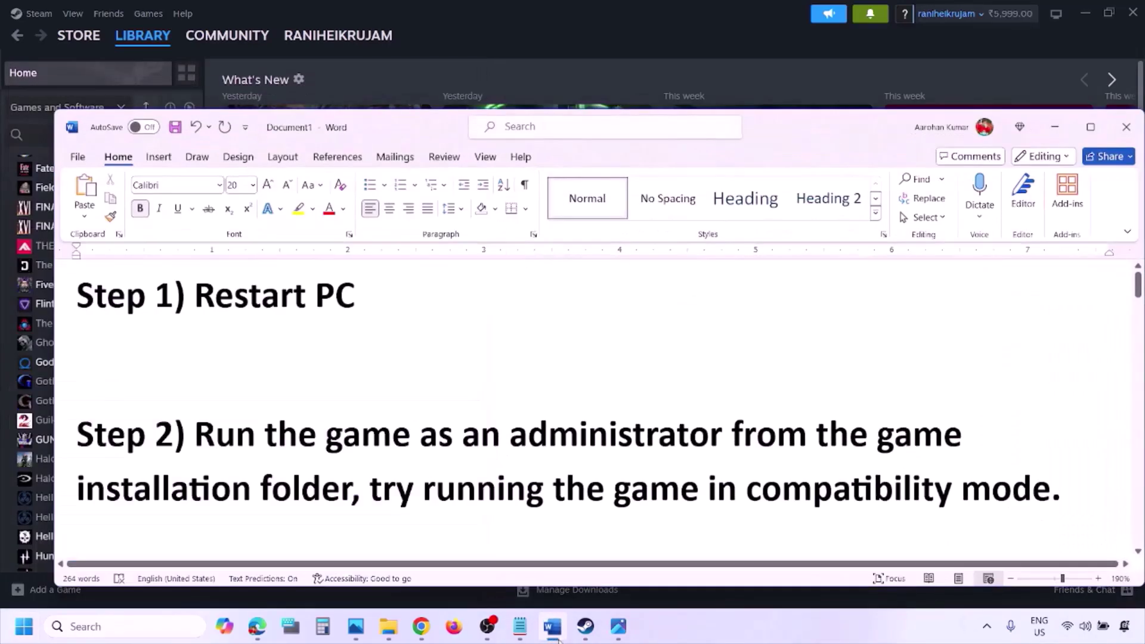
pyautogui.moveTo(199, 432); pyautogui.dragTo(323, 471)
pyautogui.click(324, 471)
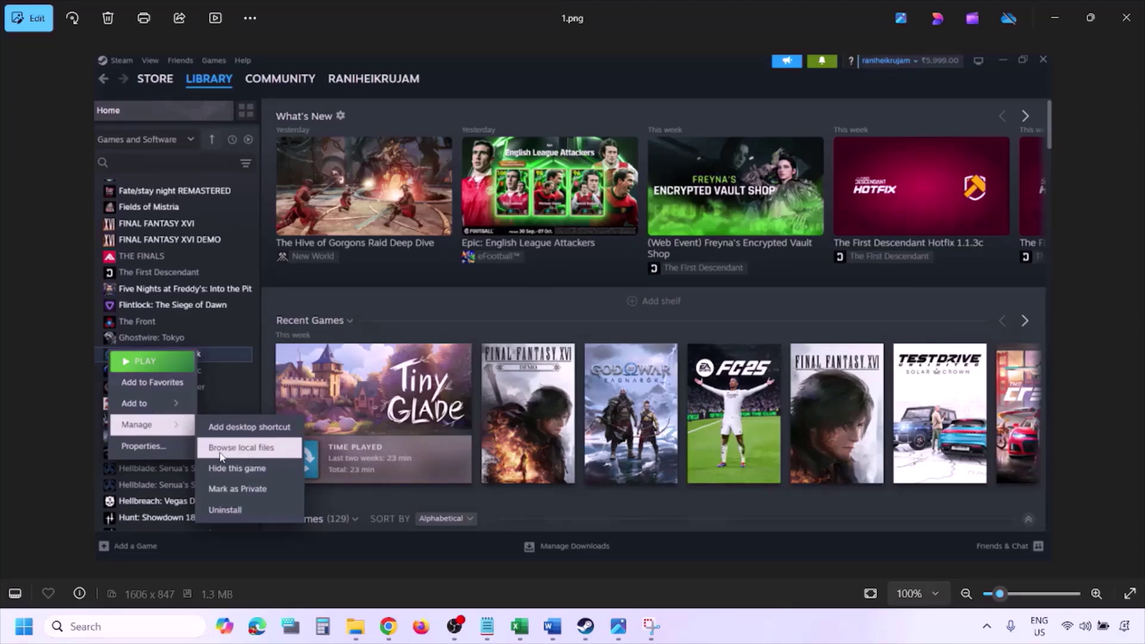
# Step: Examine 1.png and 2.png for how to browse the game's local files and open the executable's properties
pyautogui.scroll(1, 270, 446)
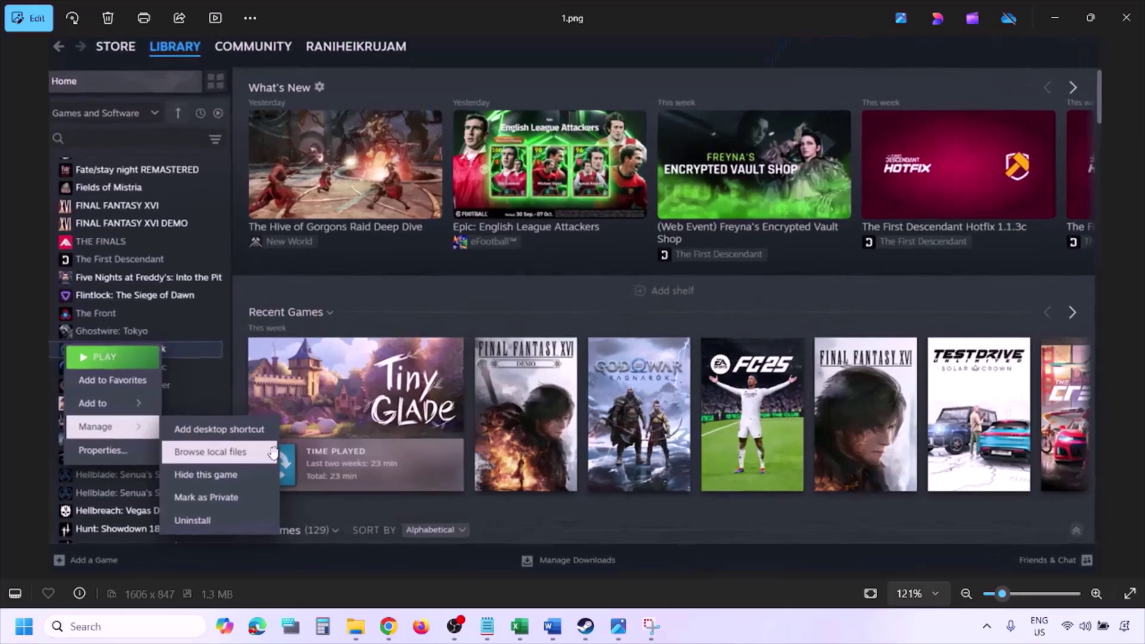
pyautogui.scroll(-2, 229, 461)
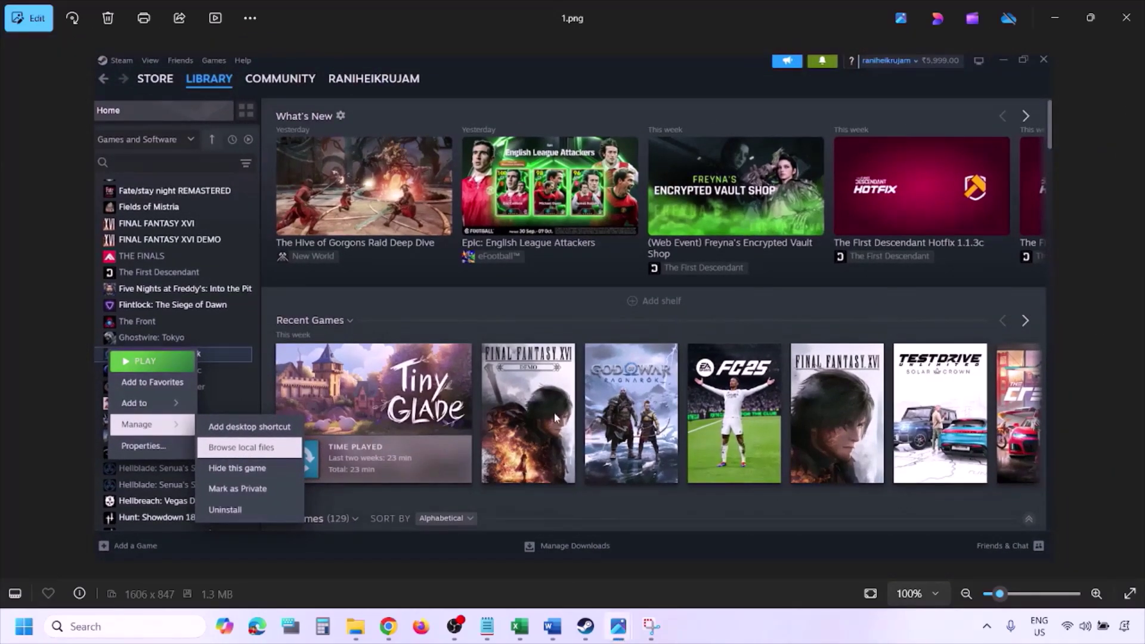
pyautogui.press('Right')
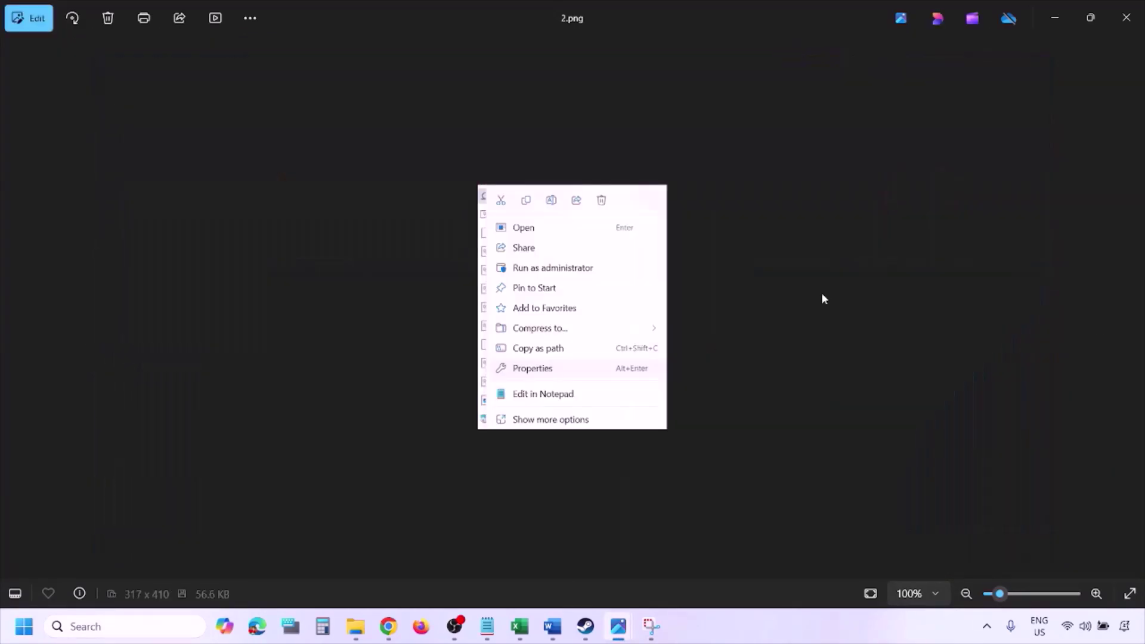
pyautogui.scroll(5, 564, 358)
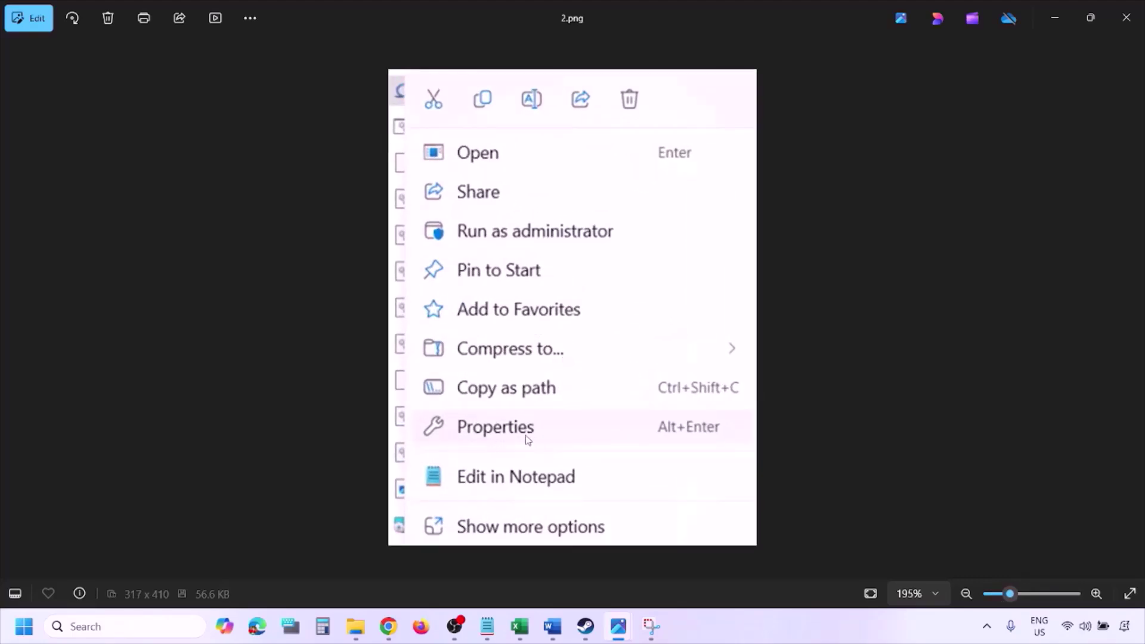
pyautogui.scroll(-5, 527, 440)
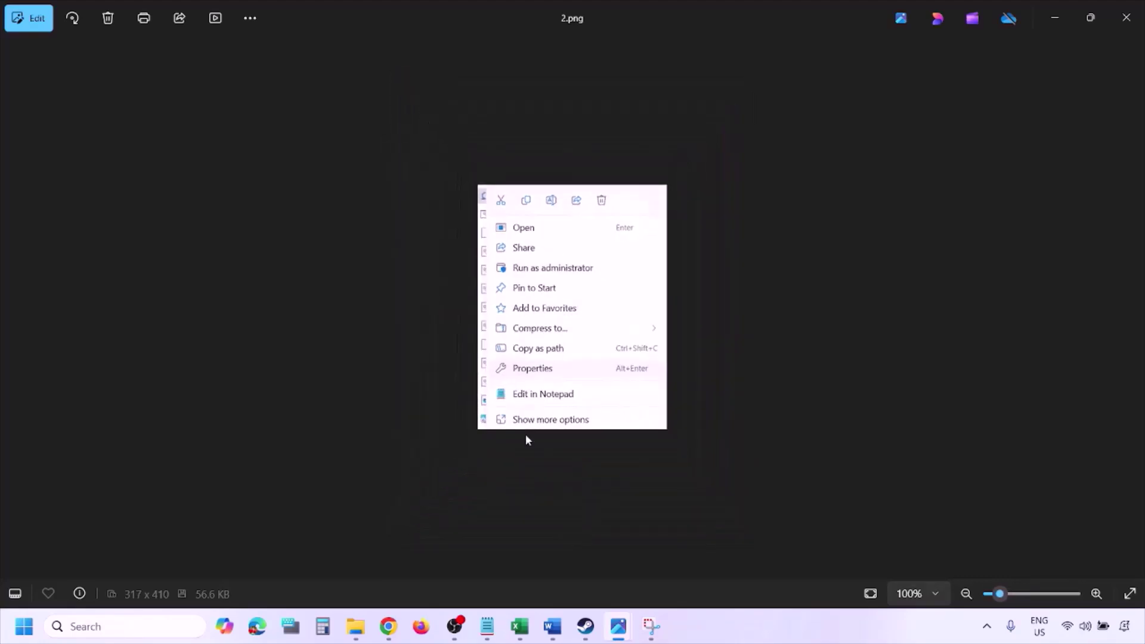
# Step: Examine the compatibility settings in 3.png, focusing on running the program as an administrator
pyautogui.press('Right')
pyautogui.scroll(2, 341, 337)
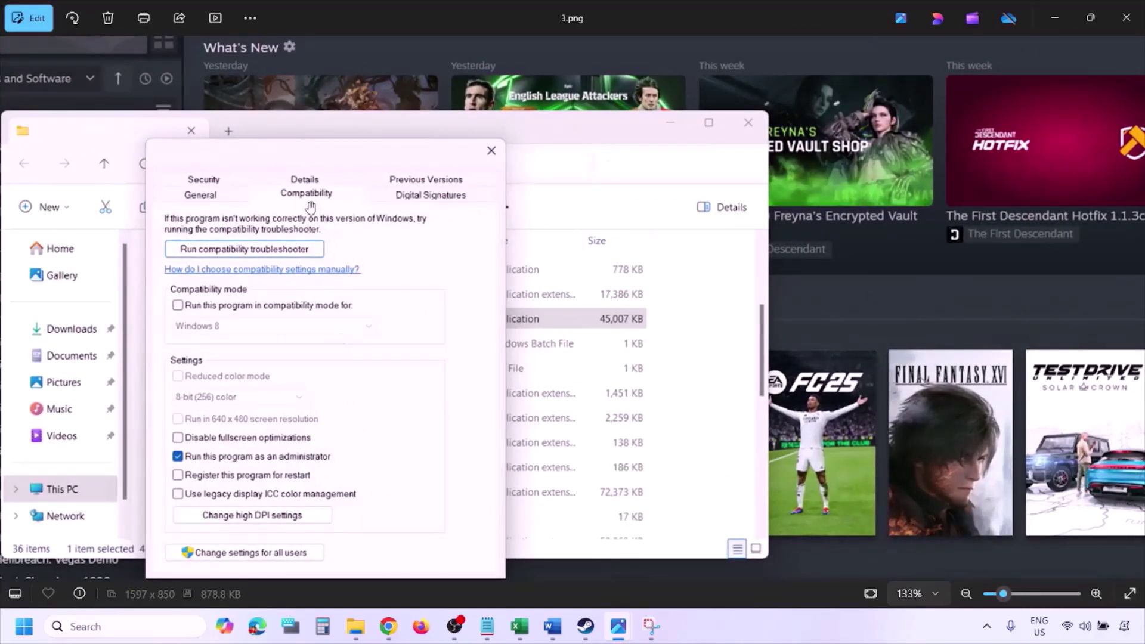
pyautogui.moveTo(253, 447); pyautogui.dragTo(253, 393)
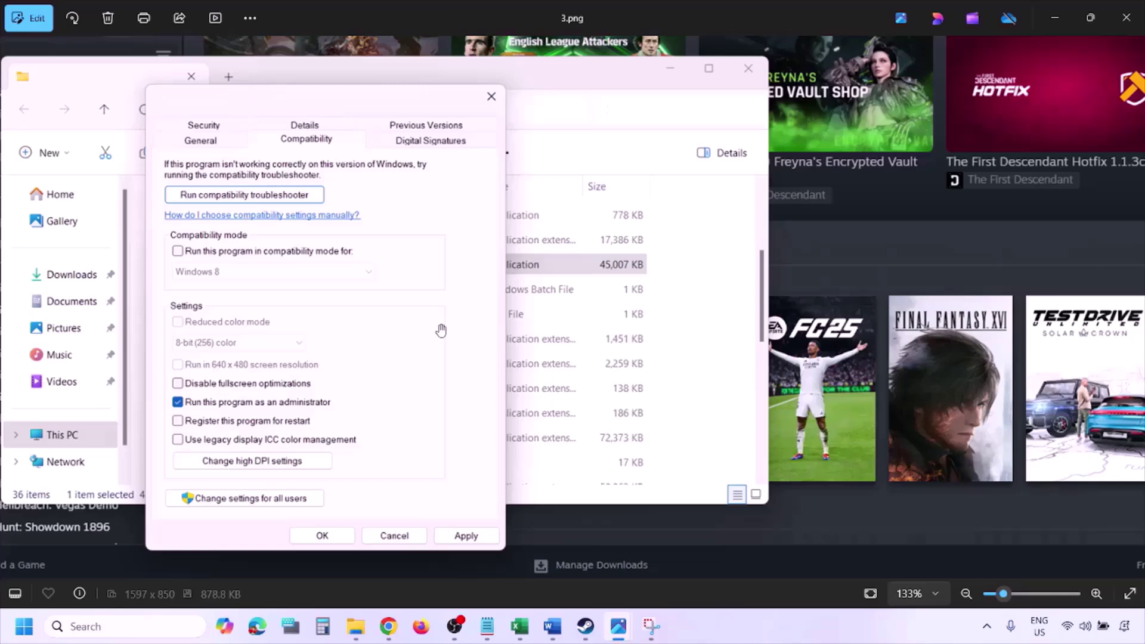
pyautogui.scroll(-3, 441, 329)
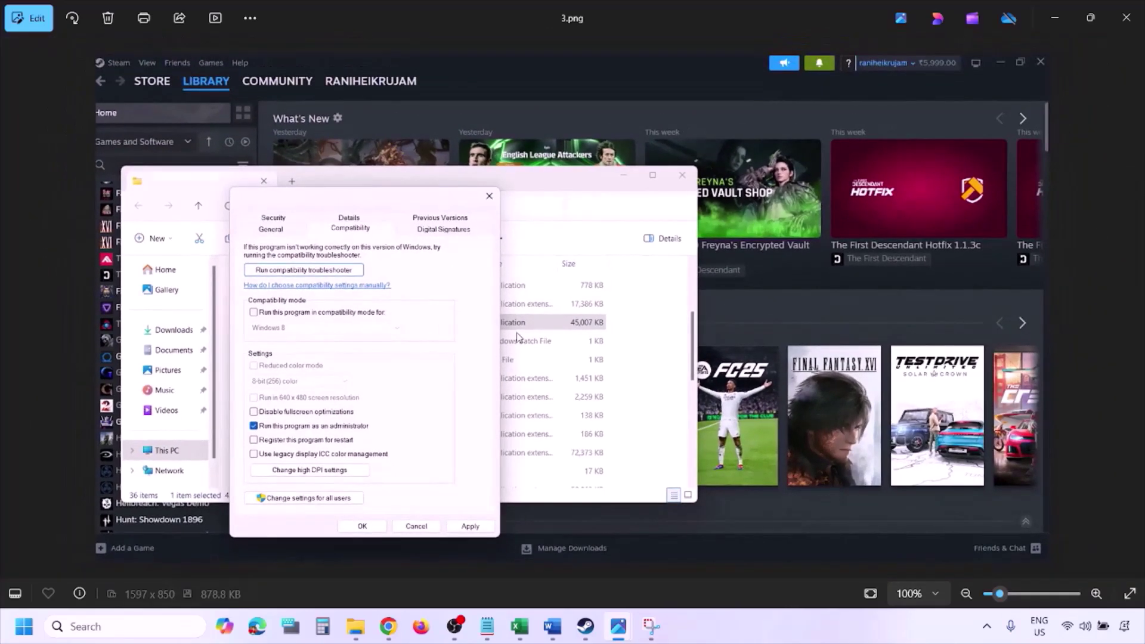
# Step: Examine 4.png and 5.png for enabling compatibility mode and choosing between Windows 8 and Windows 7
pyautogui.press('Right')
pyautogui.scroll(3, 518, 337)
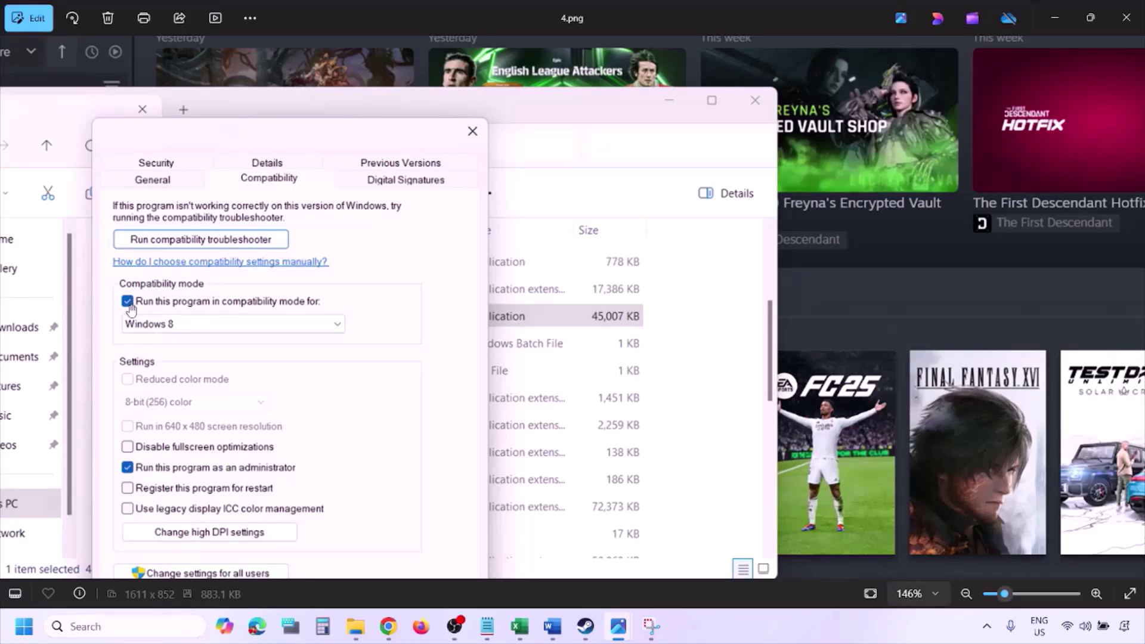
pyautogui.moveTo(154, 319); pyautogui.dragTo(161, 275)
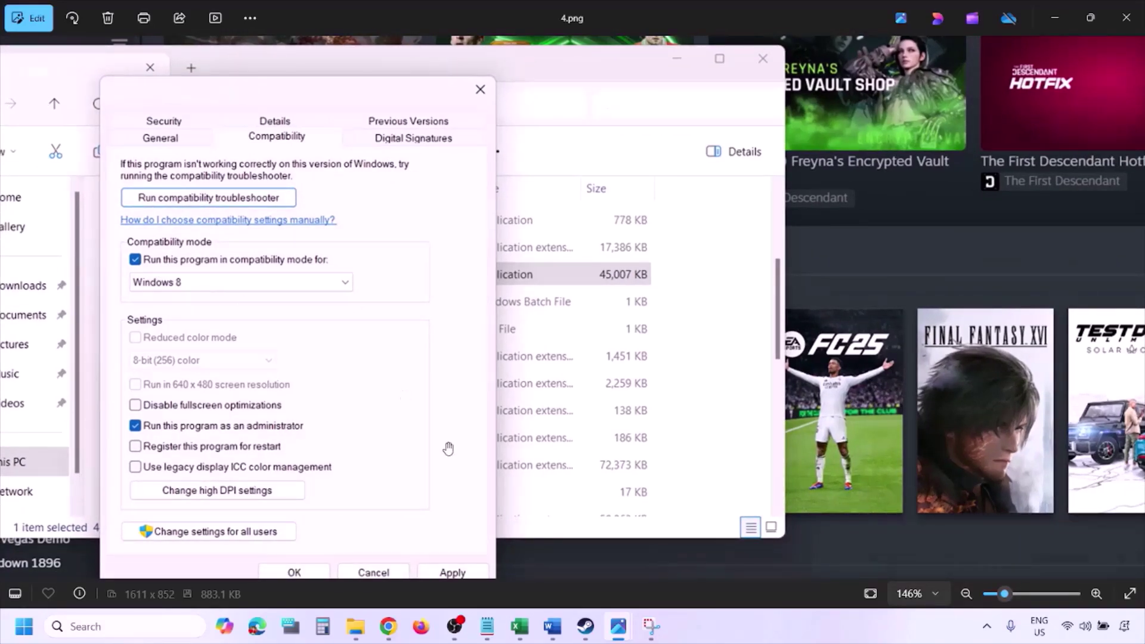
pyautogui.moveTo(440, 448); pyautogui.dragTo(445, 410)
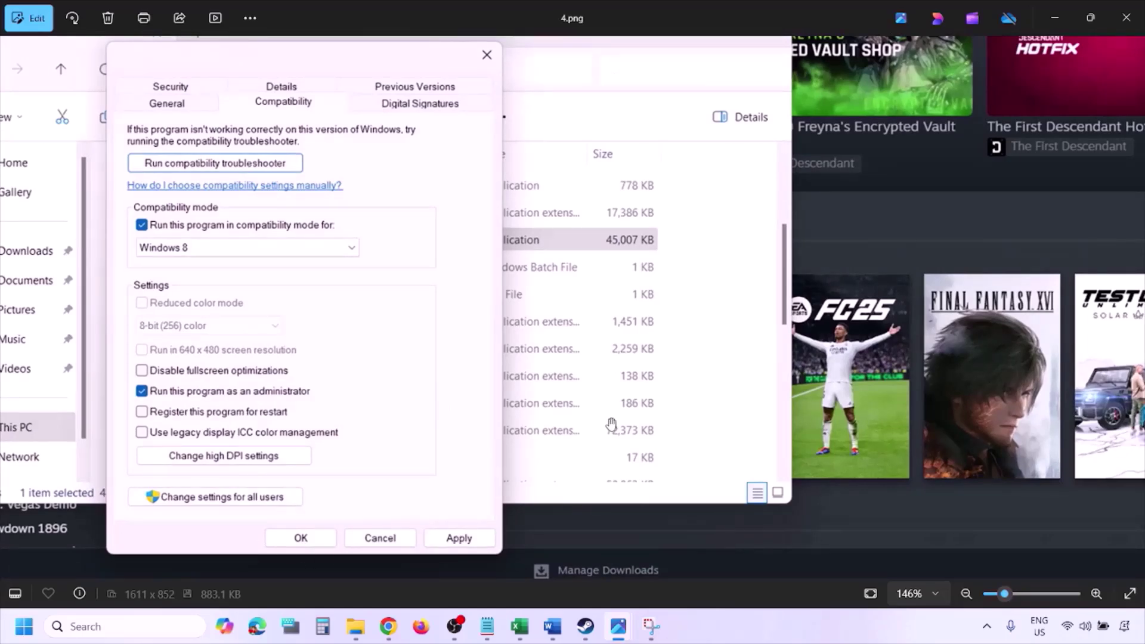
pyautogui.scroll(-3, 614, 424)
pyautogui.press('Right')
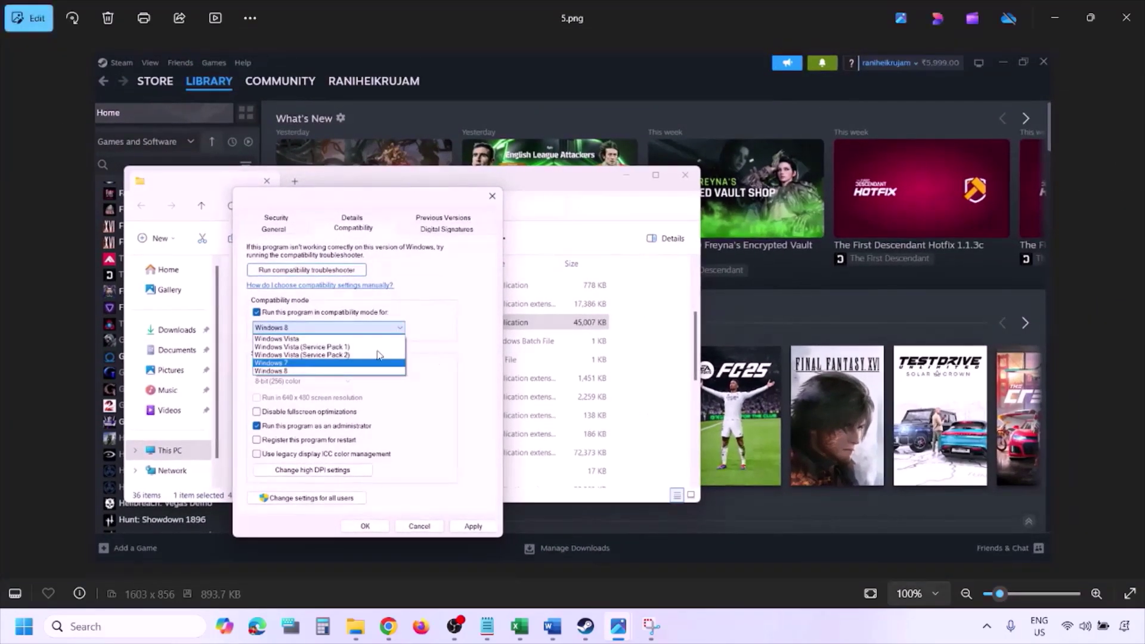
pyautogui.scroll(3, 376, 357)
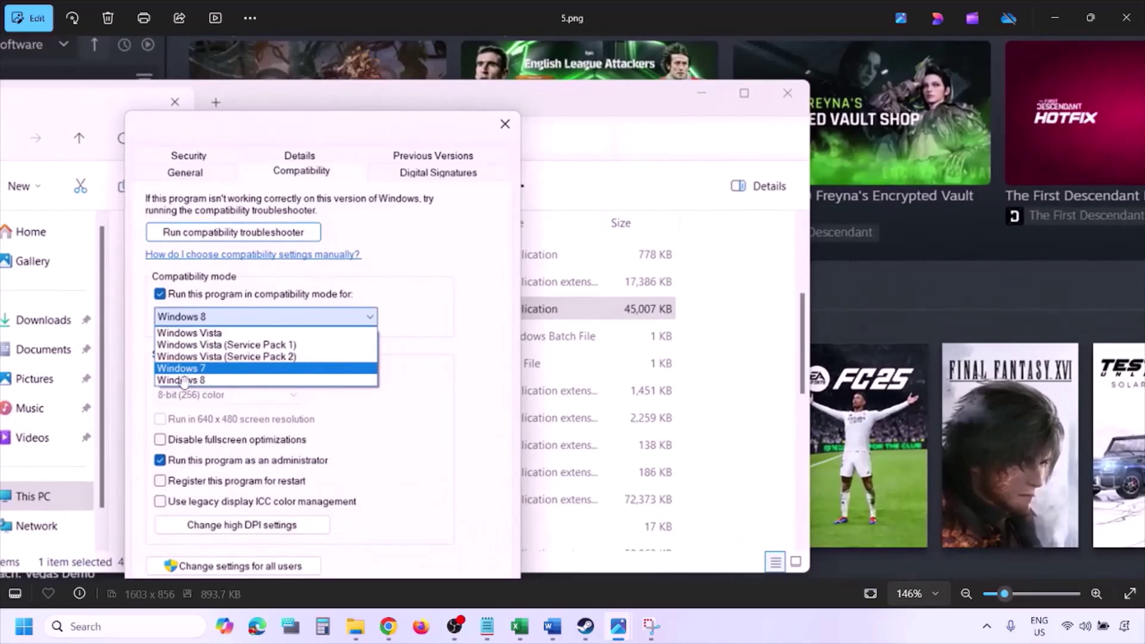
pyautogui.scroll(-3, 217, 372)
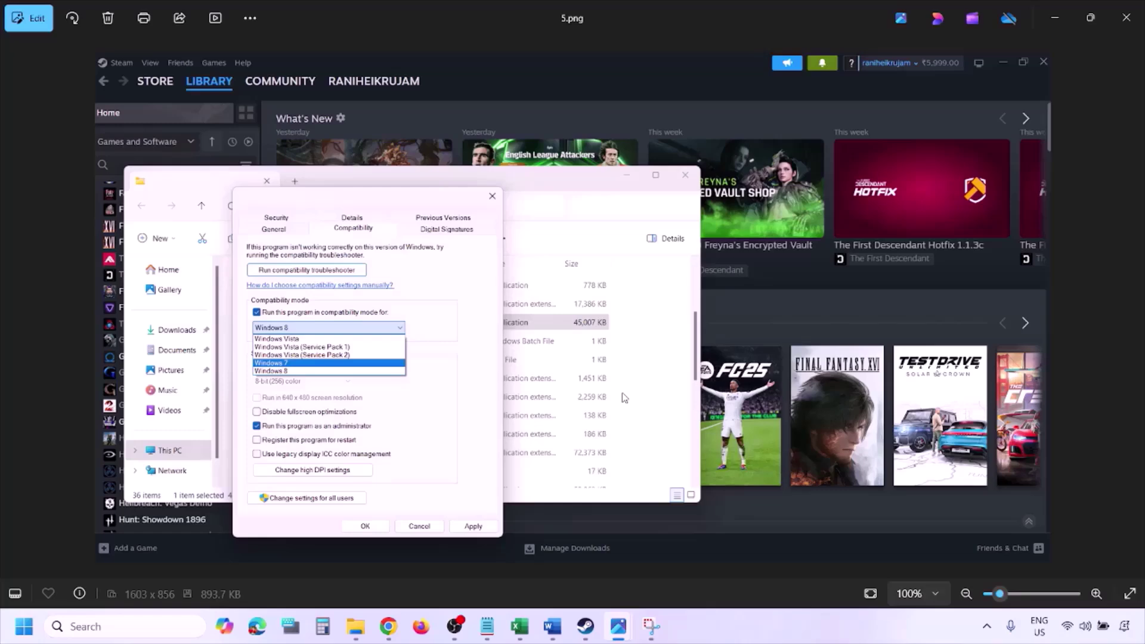
# Step: Examine 6.png for combining Windows 7 compatibility mode with disabled fullscreen optimizations and administrator rights
pyautogui.press('Right')
pyautogui.scroll(3, 375, 351)
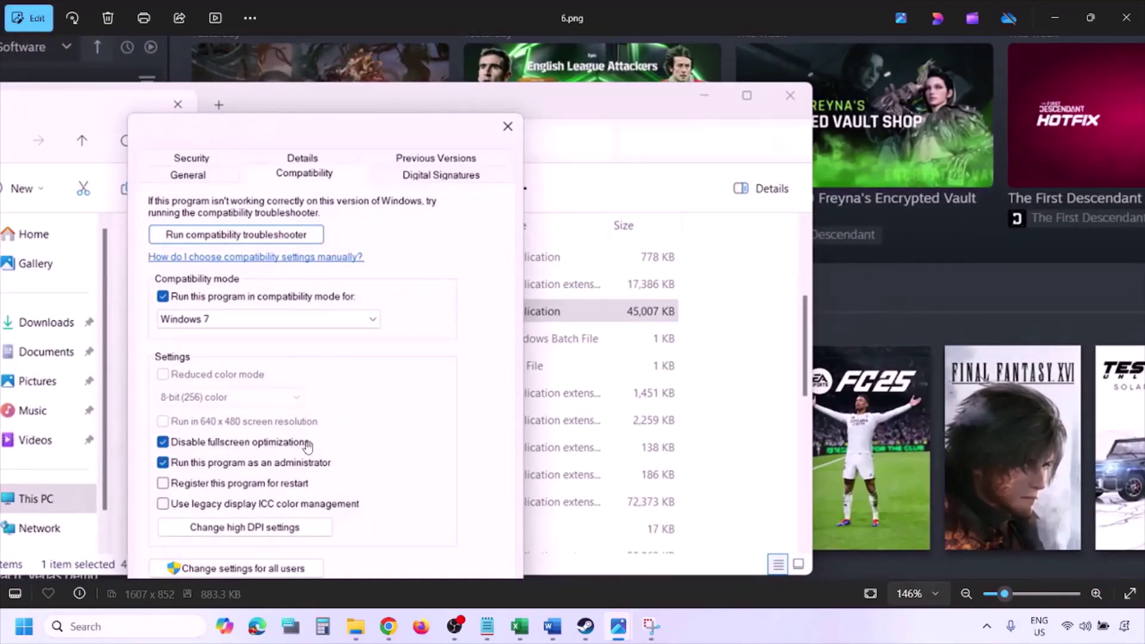
pyautogui.moveTo(322, 426); pyautogui.dragTo(373, 346)
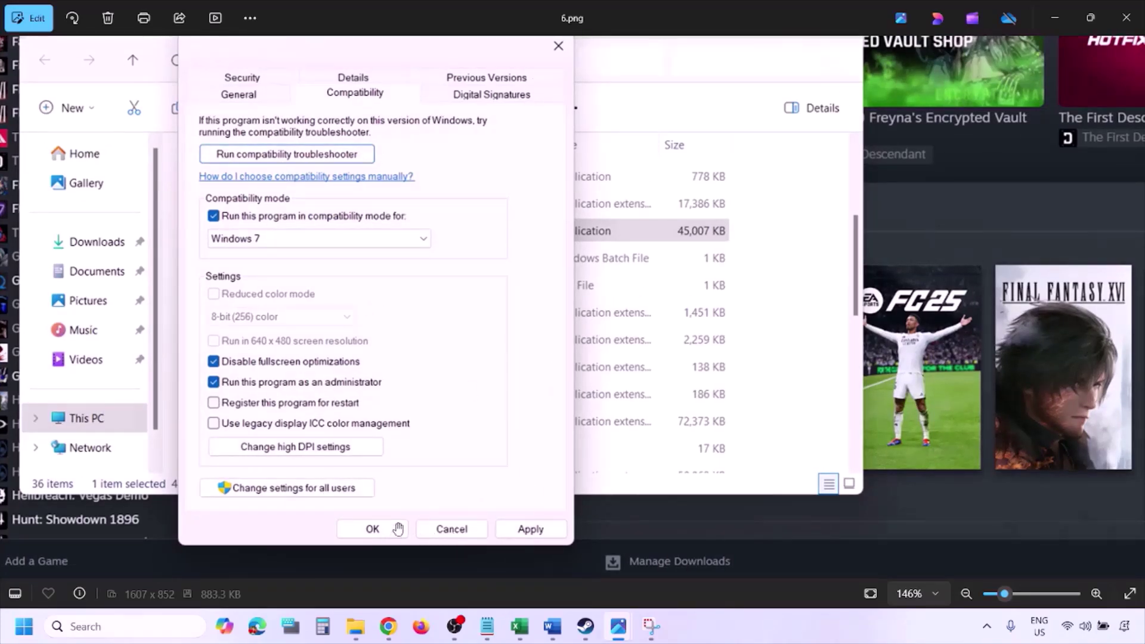
pyautogui.scroll(-3, 398, 528)
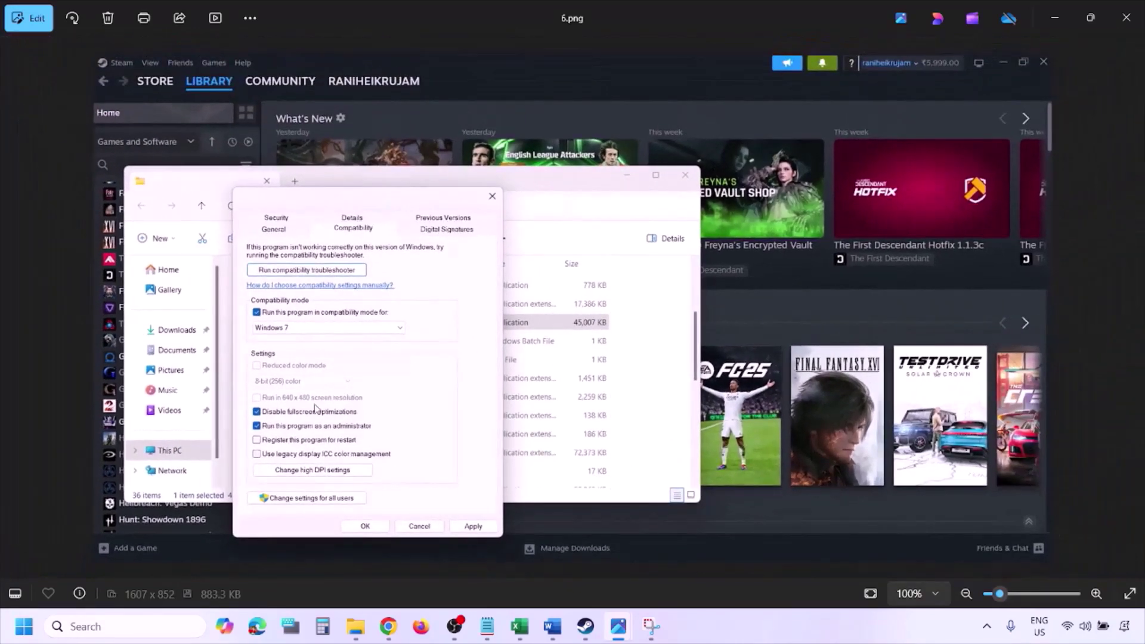
pyautogui.scroll(4, 315, 407)
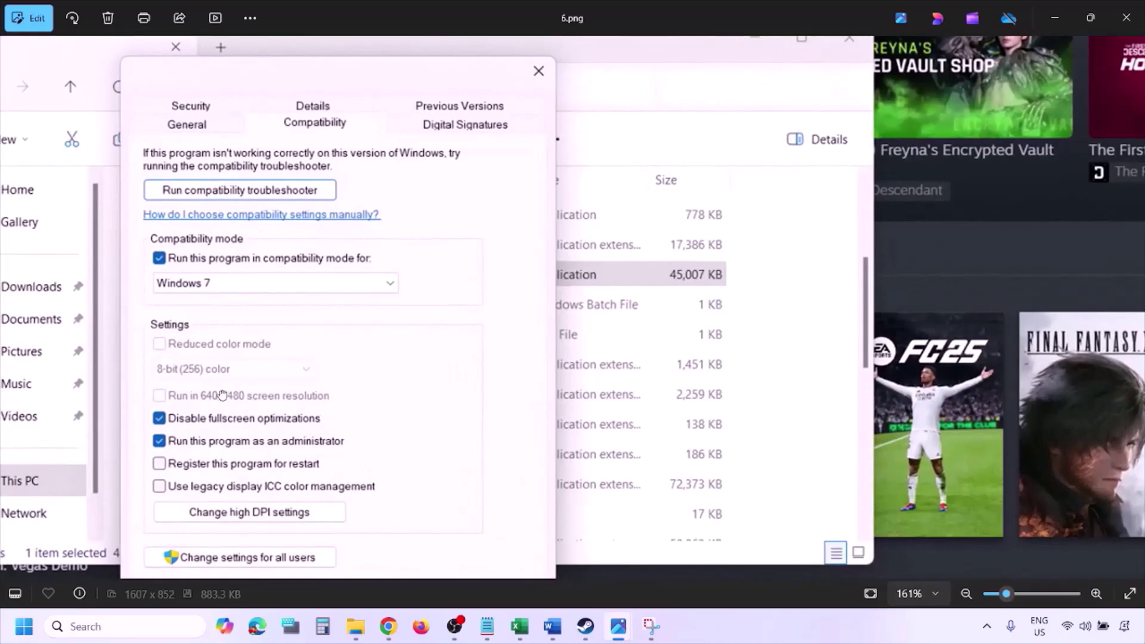
pyautogui.moveTo(222, 395); pyautogui.dragTo(281, 382)
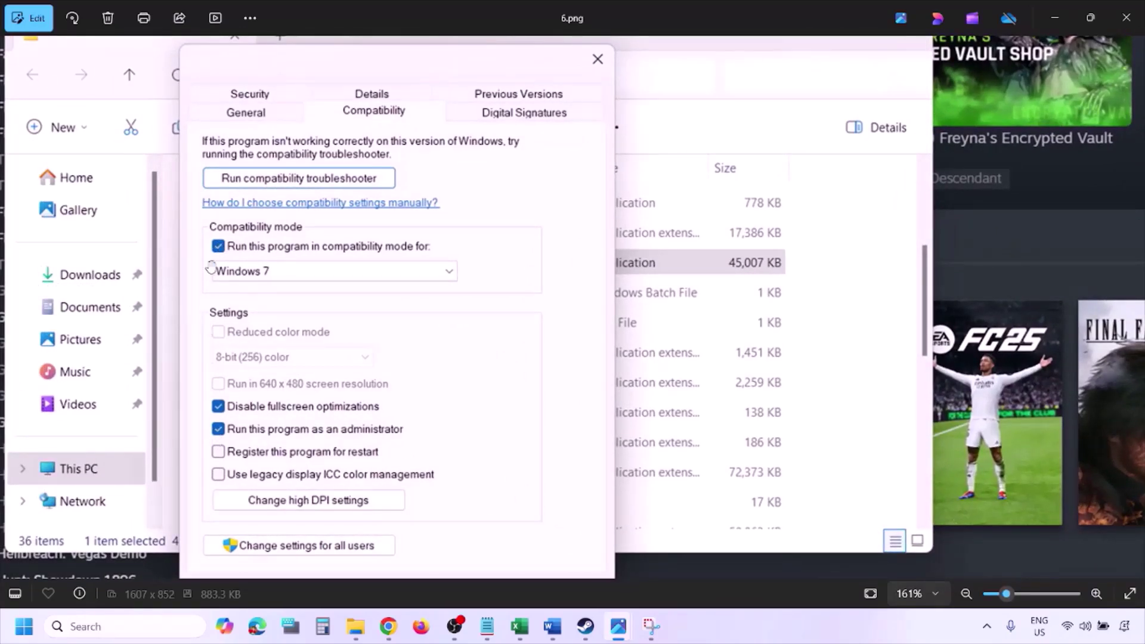
pyautogui.scroll(-3, 324, 349)
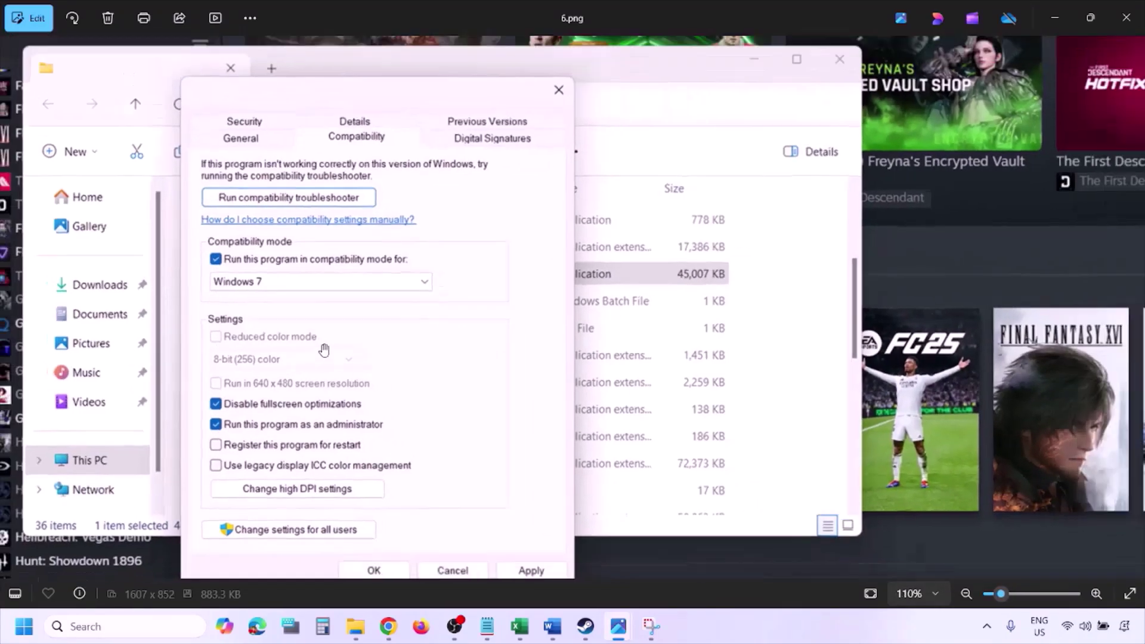
pyautogui.scroll(-1, 323, 349)
# Step: Examine 7.png for clearing the compatibility options and applying the change, and return to the Word troubleshooting document
pyautogui.press('Right')
pyautogui.scroll(5, 322, 345)
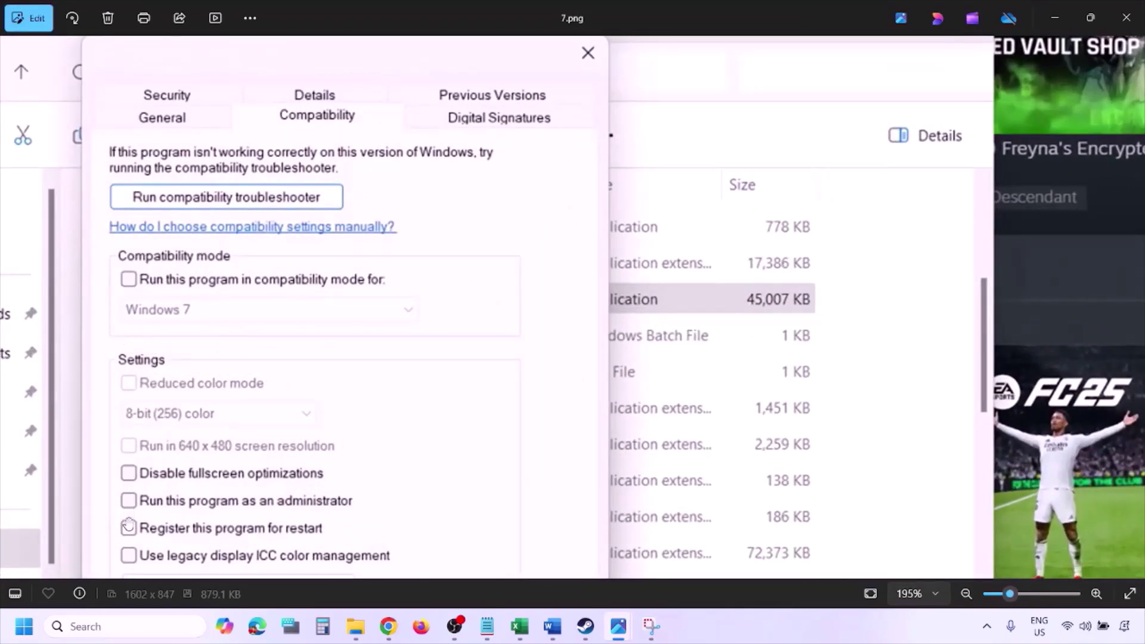
pyautogui.scroll(-1, 183, 385)
pyautogui.scroll(-1, 183, 385)
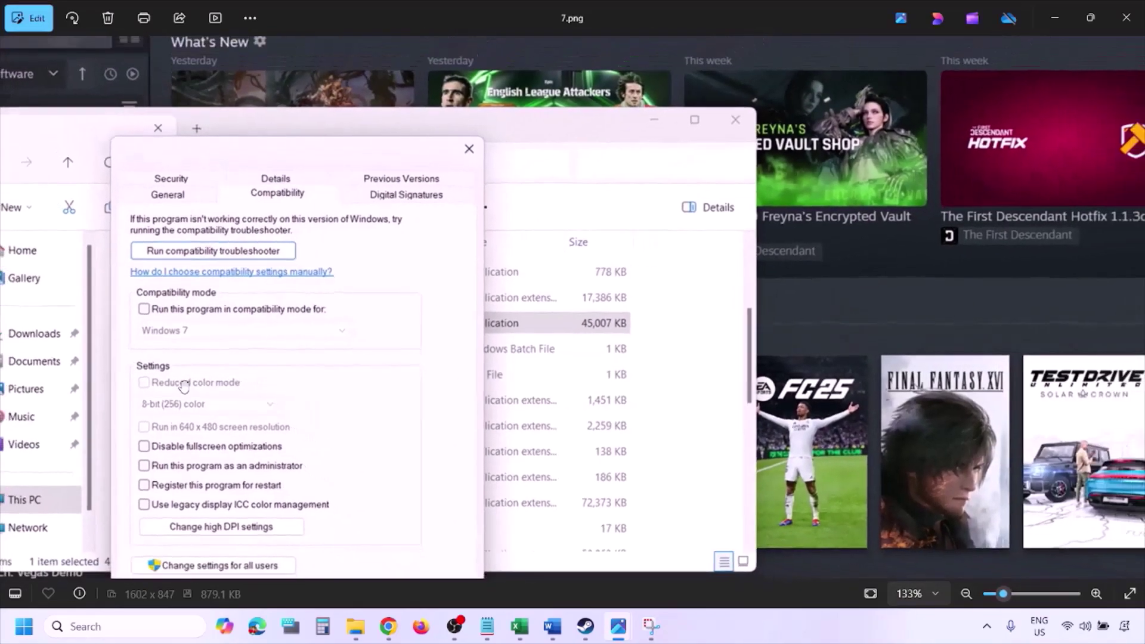
pyautogui.moveTo(292, 406); pyautogui.dragTo(300, 324)
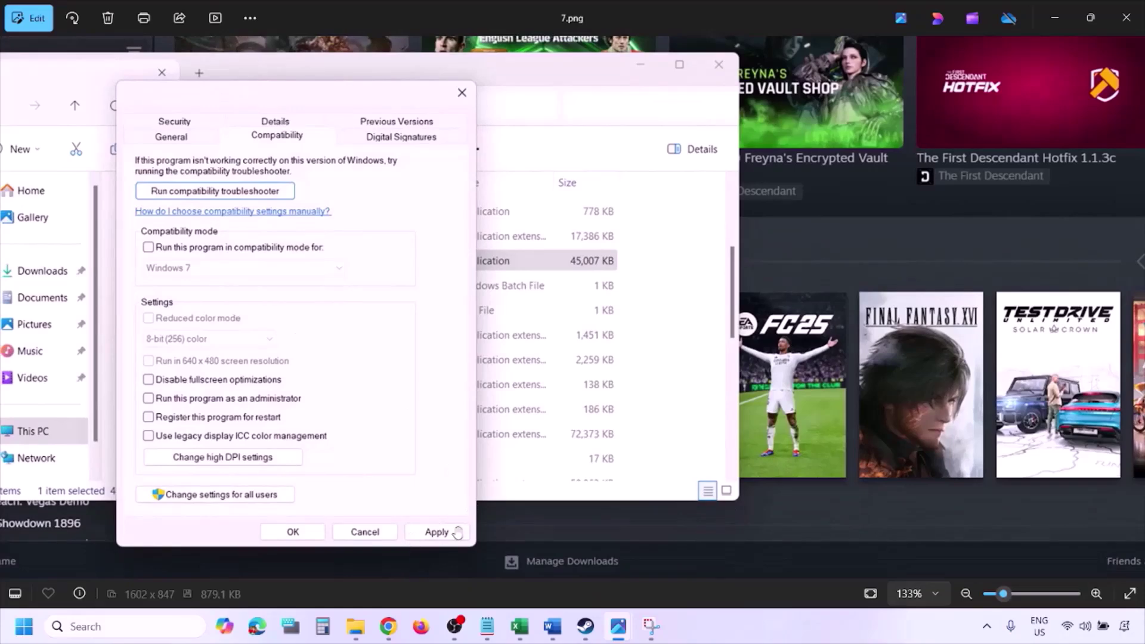
pyautogui.click(714, 633)
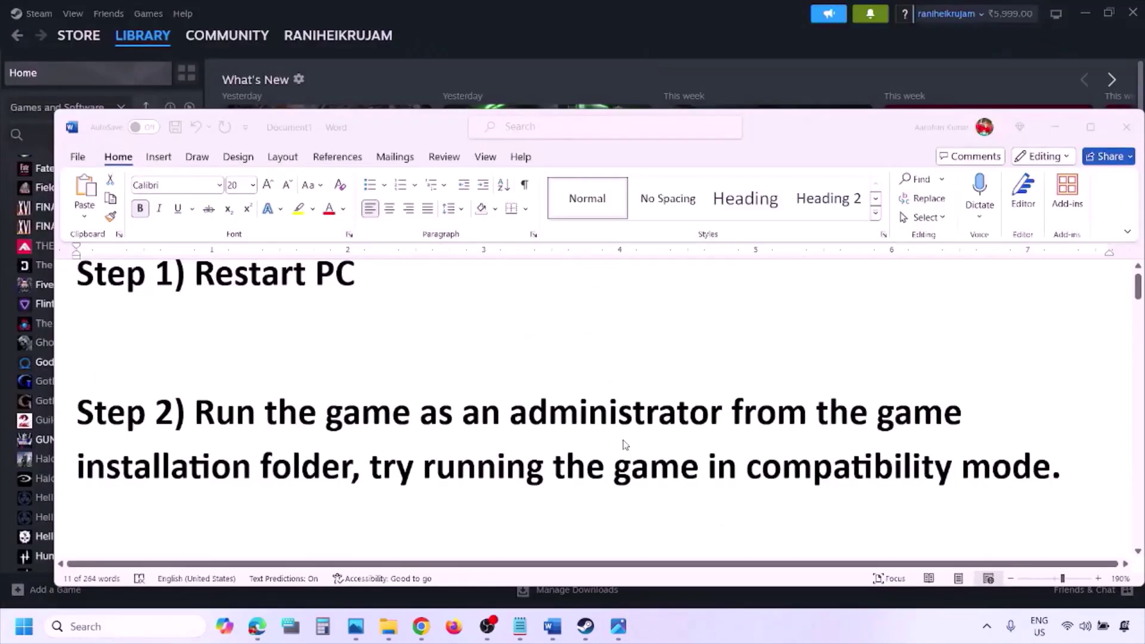
# Step: Read the document's Step 3 on verifying game files and examine 0.png for opening the game's properties in Steam
pyautogui.scroll(-3, 625, 444)
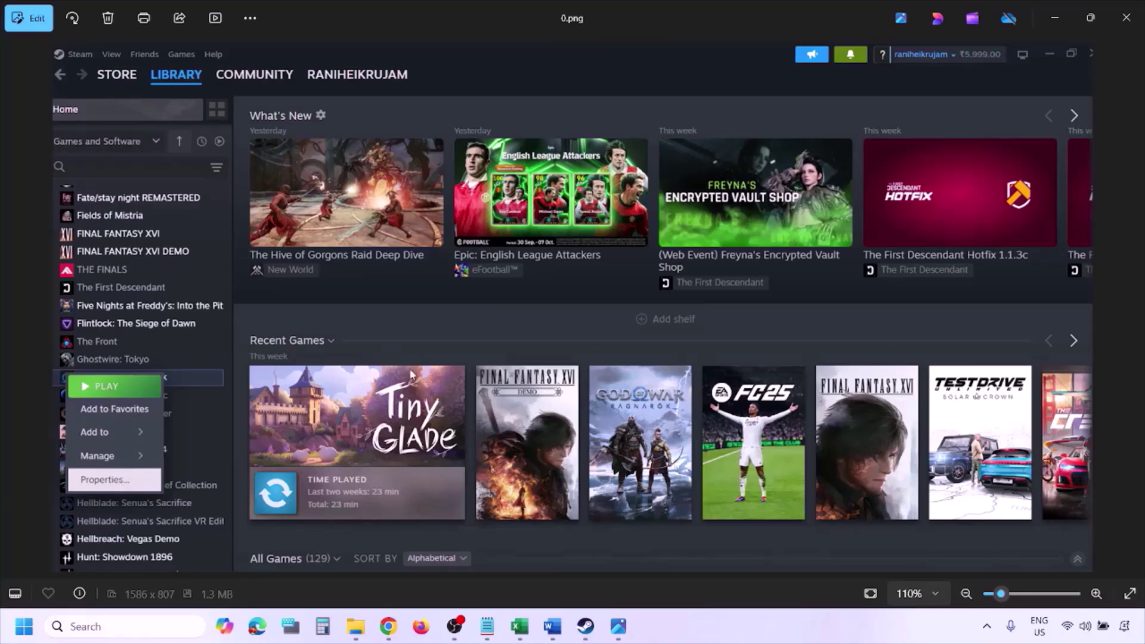
pyautogui.scroll(-1, 411, 375)
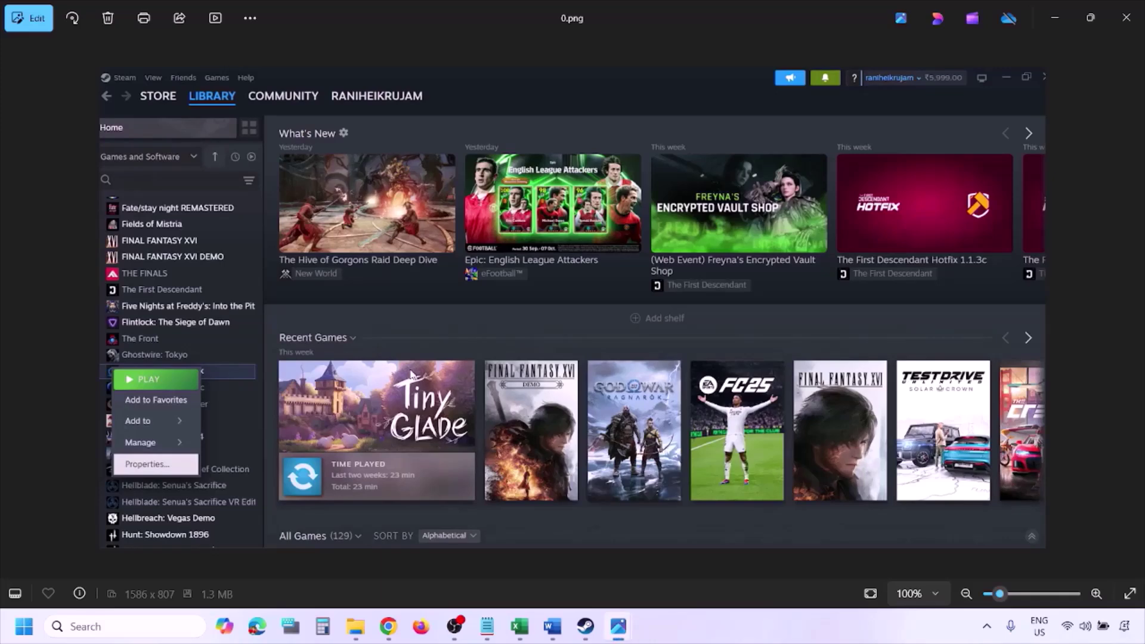
pyautogui.press('Right')
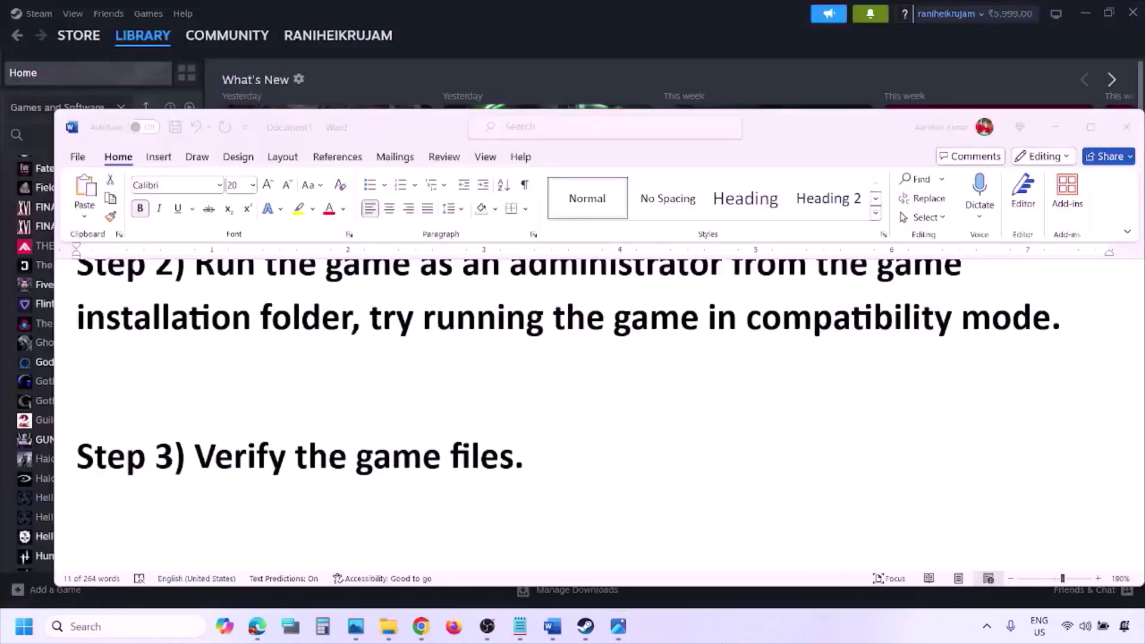
# Step: Go to Step 4 in the Word document and highlight the words "Windows Security"
pyautogui.scroll(-5, 610, 554)
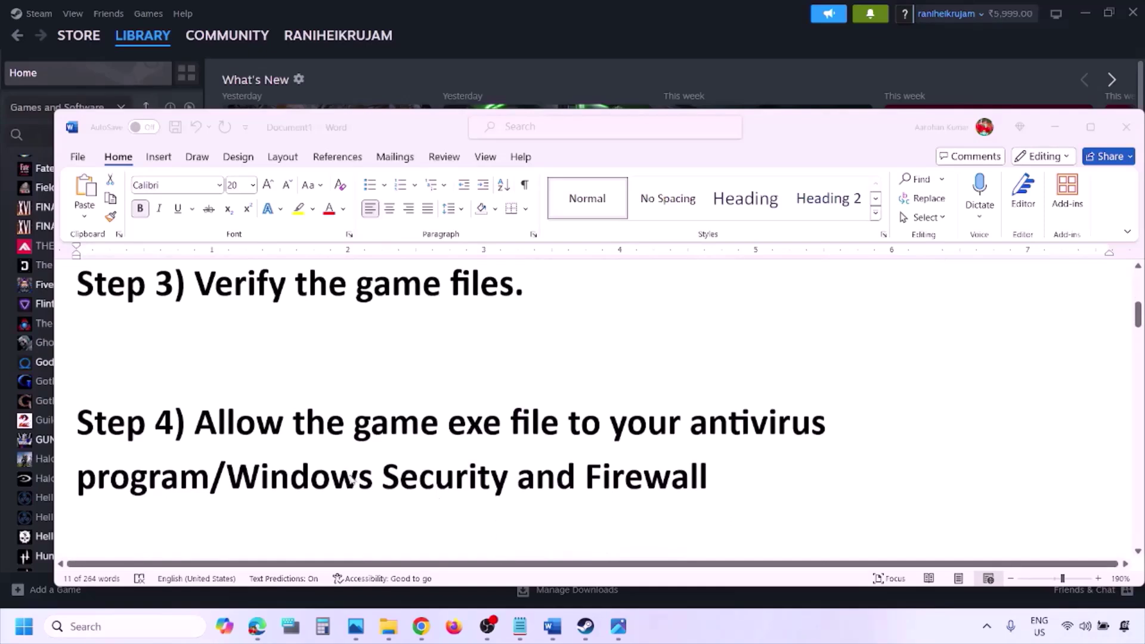
pyautogui.click(210, 475)
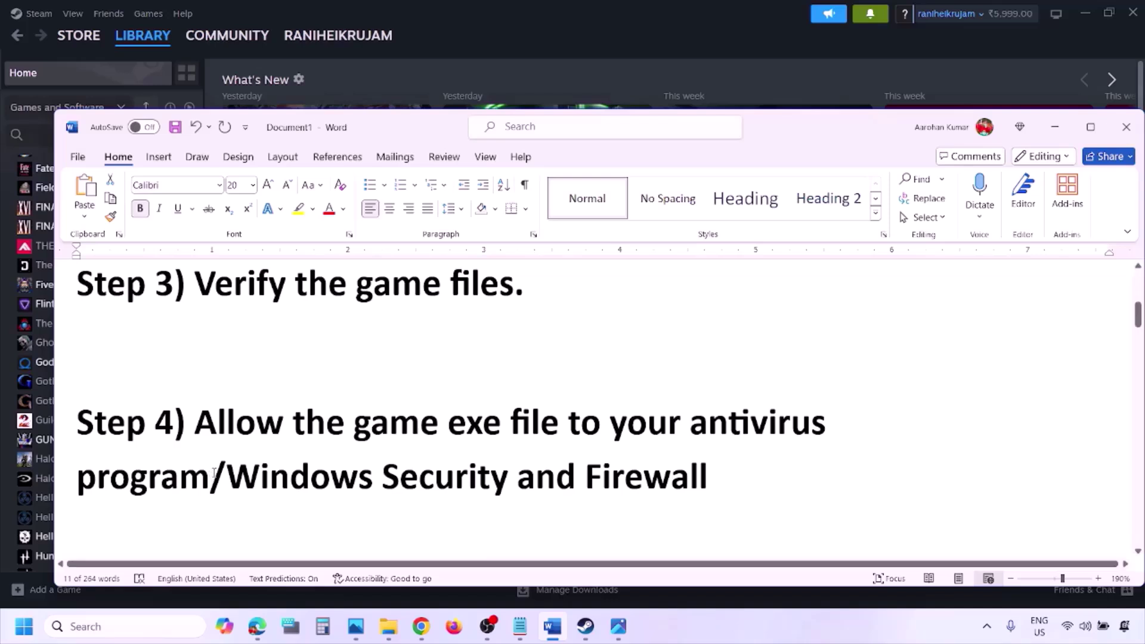
pyautogui.moveTo(229, 477); pyautogui.dragTo(516, 477)
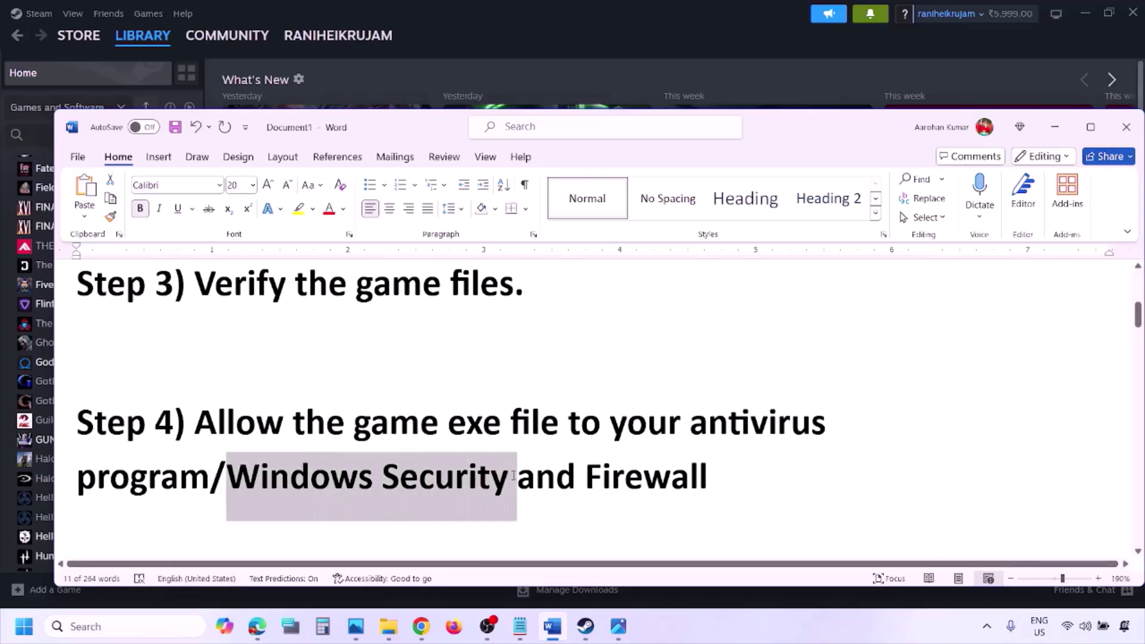
# Step: Open the Virus & threat protection area of Windows Security from the Privacy & security settings in Windows Settings
pyautogui.click(760, 638)
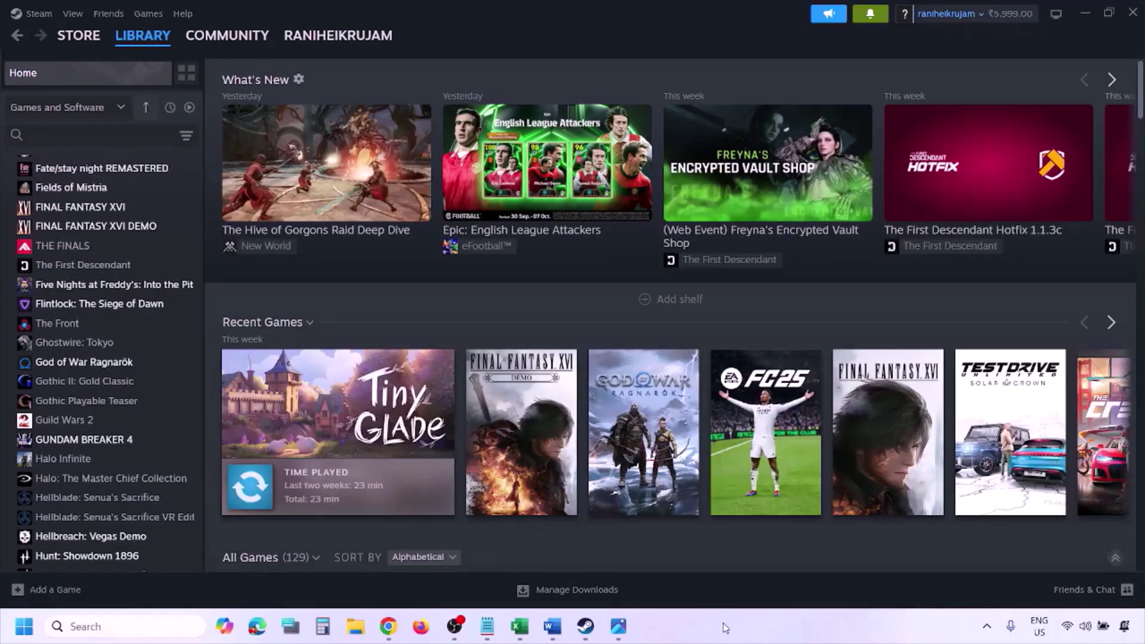
pyautogui.press('super+i')
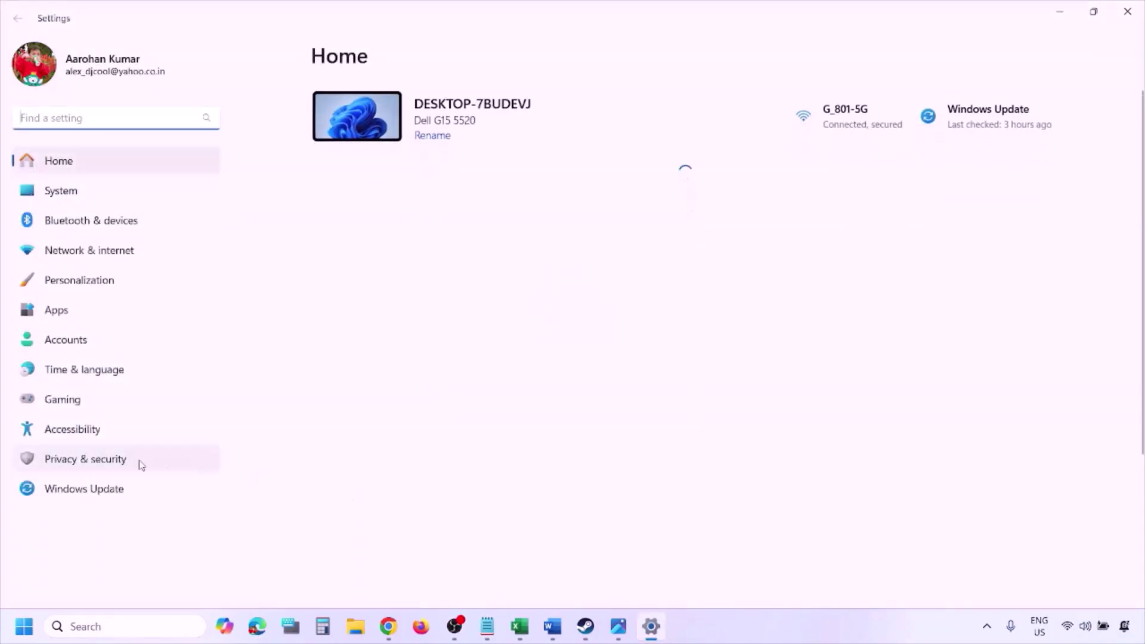
pyautogui.click(121, 468)
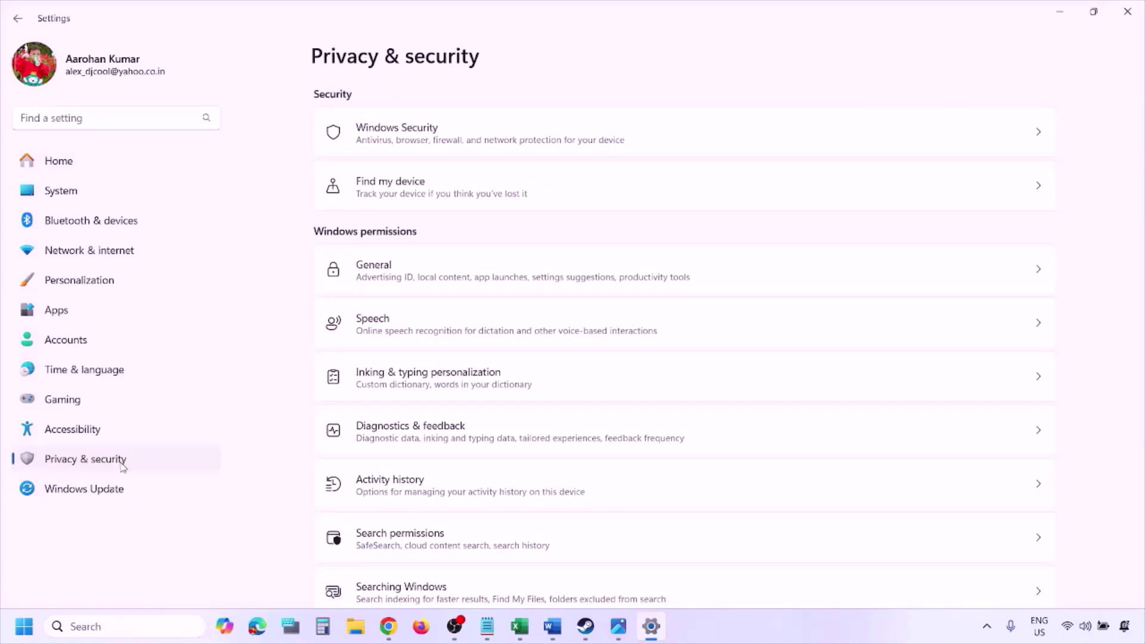
pyautogui.click(414, 142)
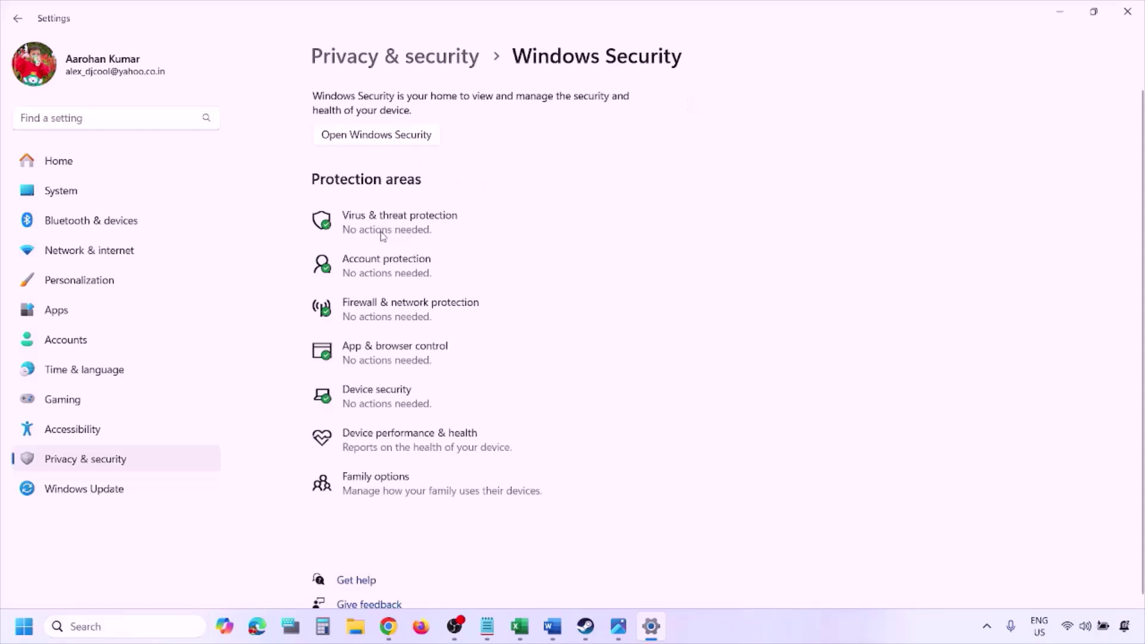
pyautogui.click(424, 229)
# Step: Open the list of apps allowed through Controlled folder access in Ransomware protection and look through it
pyautogui.scroll(-3, 437, 413)
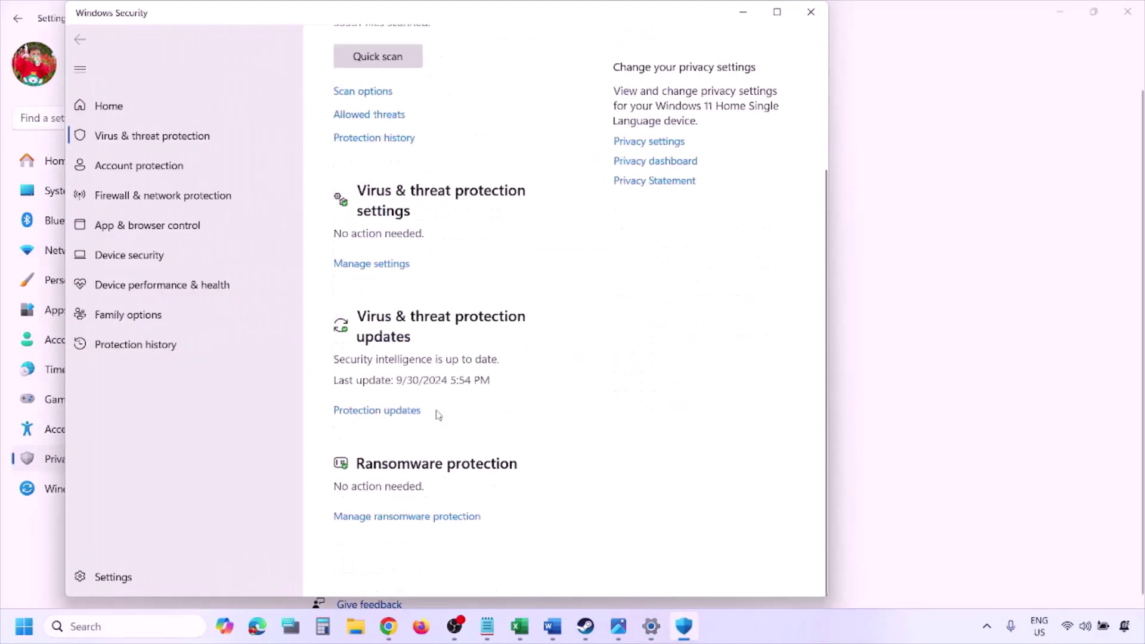
pyautogui.click(419, 542)
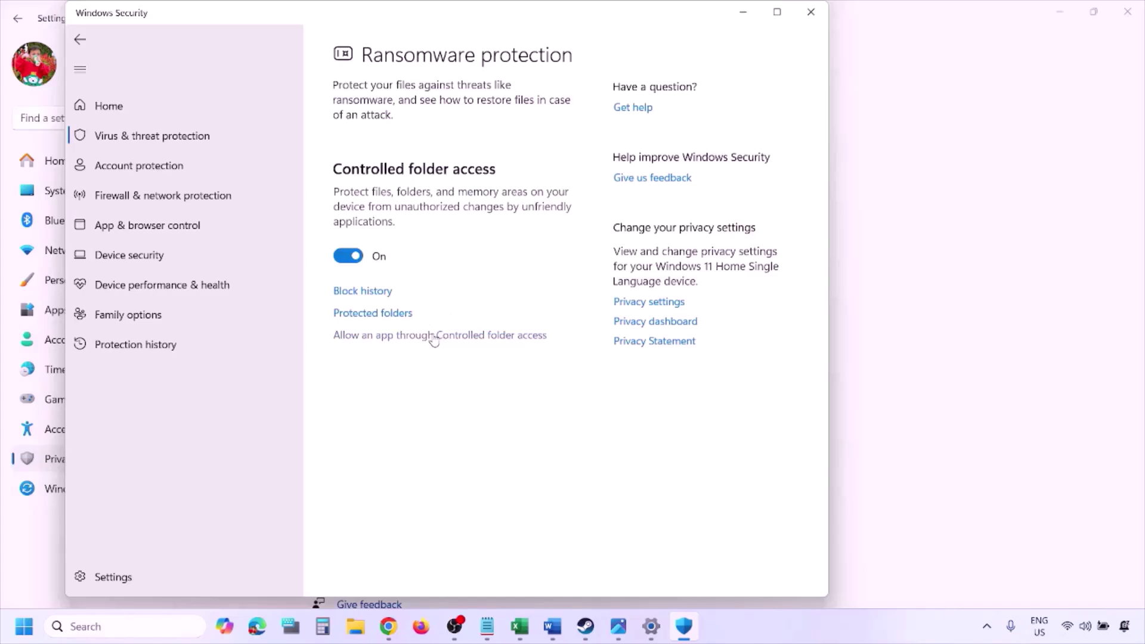
pyautogui.click(442, 337)
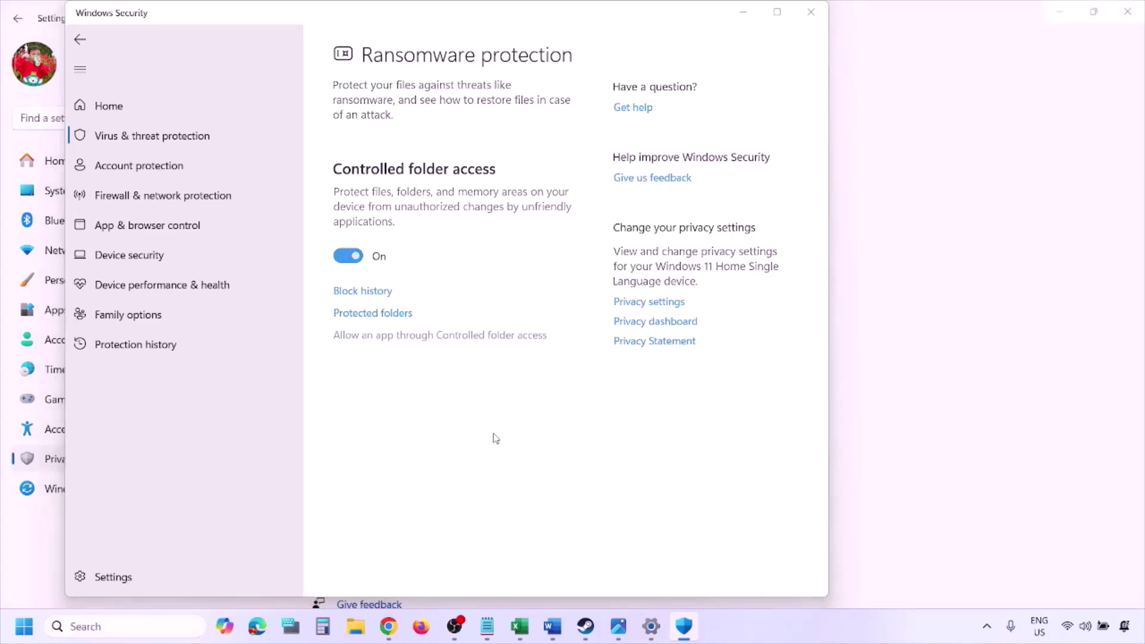
pyautogui.click(501, 335)
pyautogui.scroll(-3, 503, 332)
pyautogui.scroll(3, 416, 171)
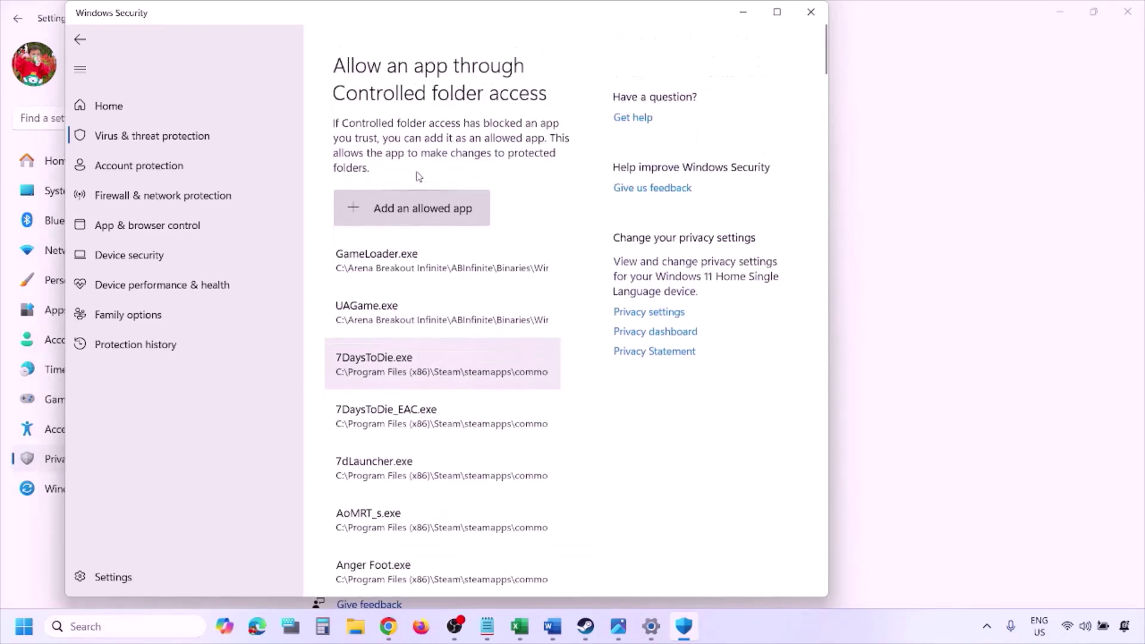
# Step: Start adding an allowed app by browsing all apps, and go to Program Files (x86) on the C: drive
pyautogui.click(424, 204)
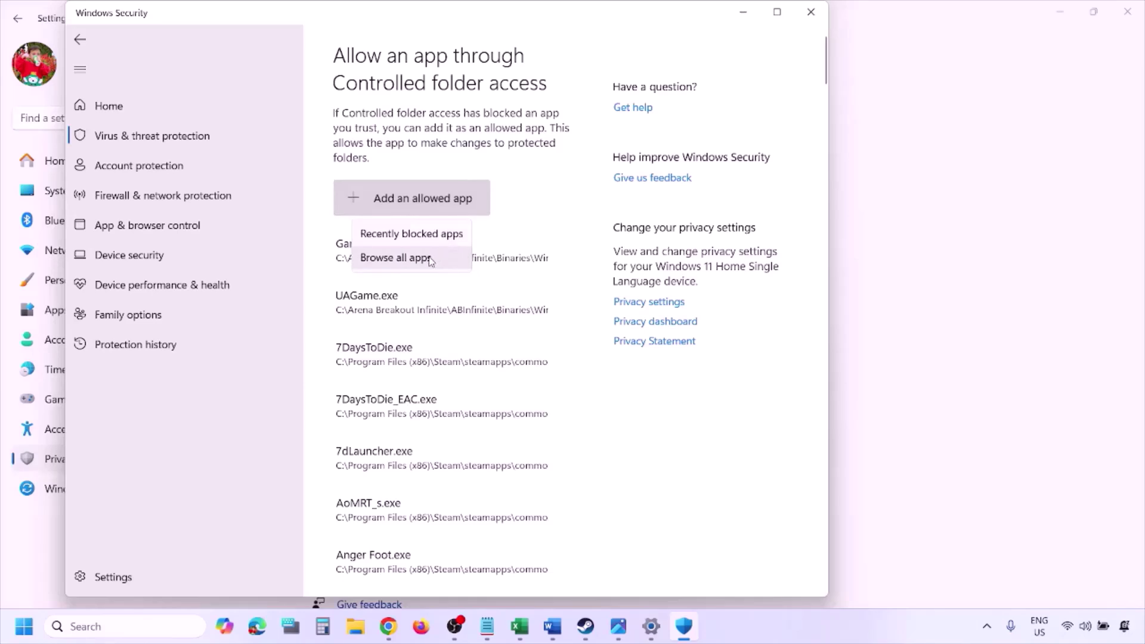
pyautogui.click(430, 262)
pyautogui.click(126, 317)
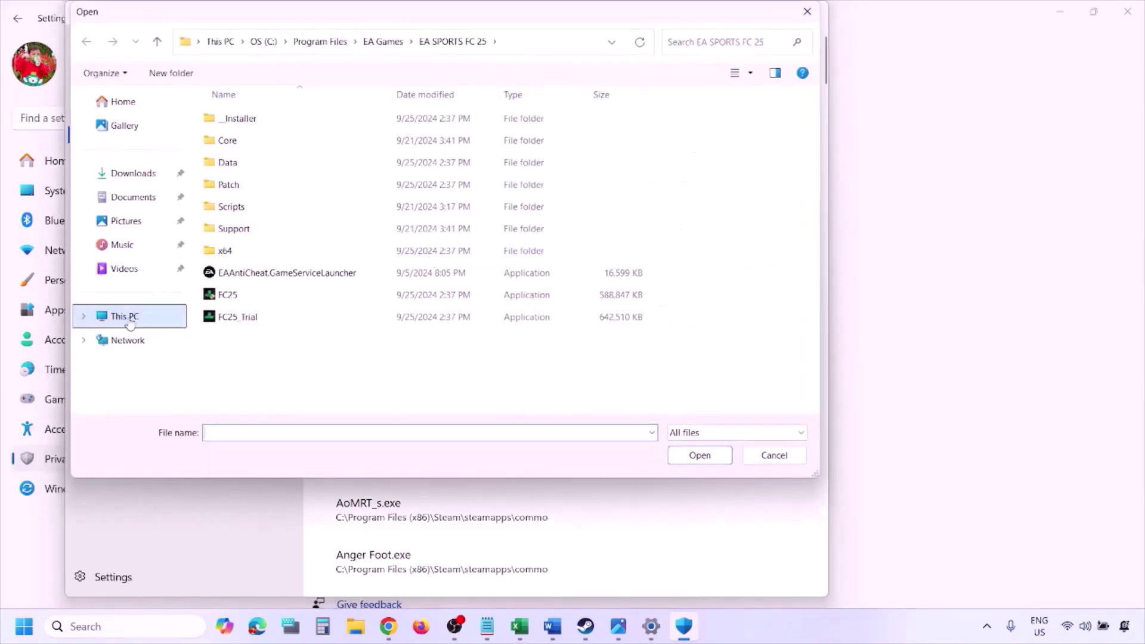
pyautogui.click(330, 138)
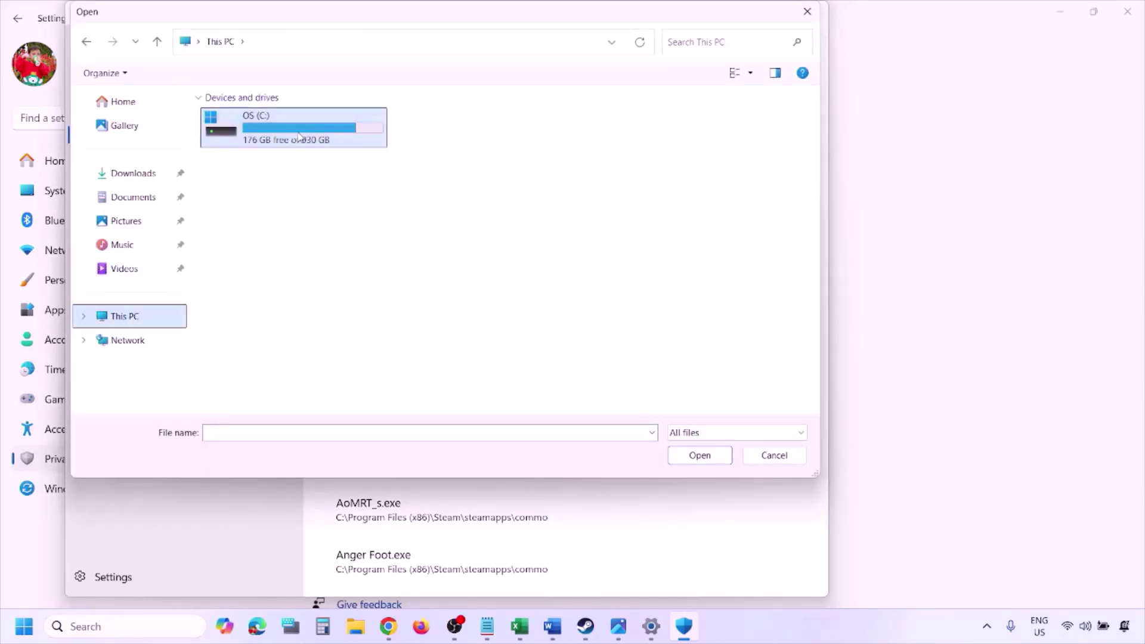
pyautogui.doubleClick(299, 136)
pyautogui.scroll(-5, 298, 141)
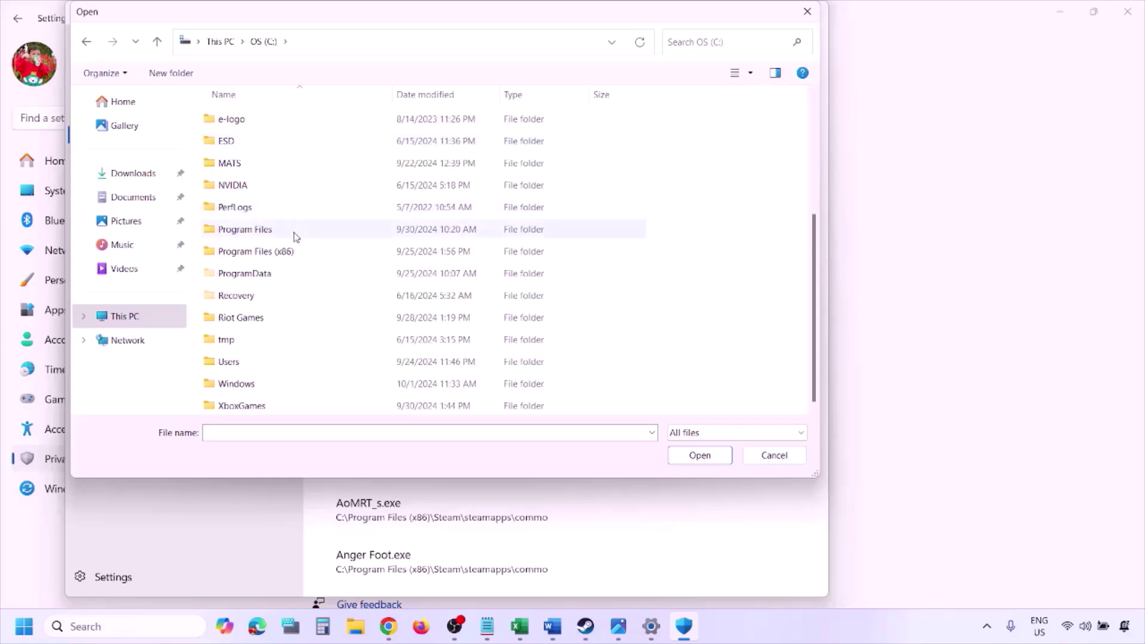
pyautogui.doubleClick(288, 251)
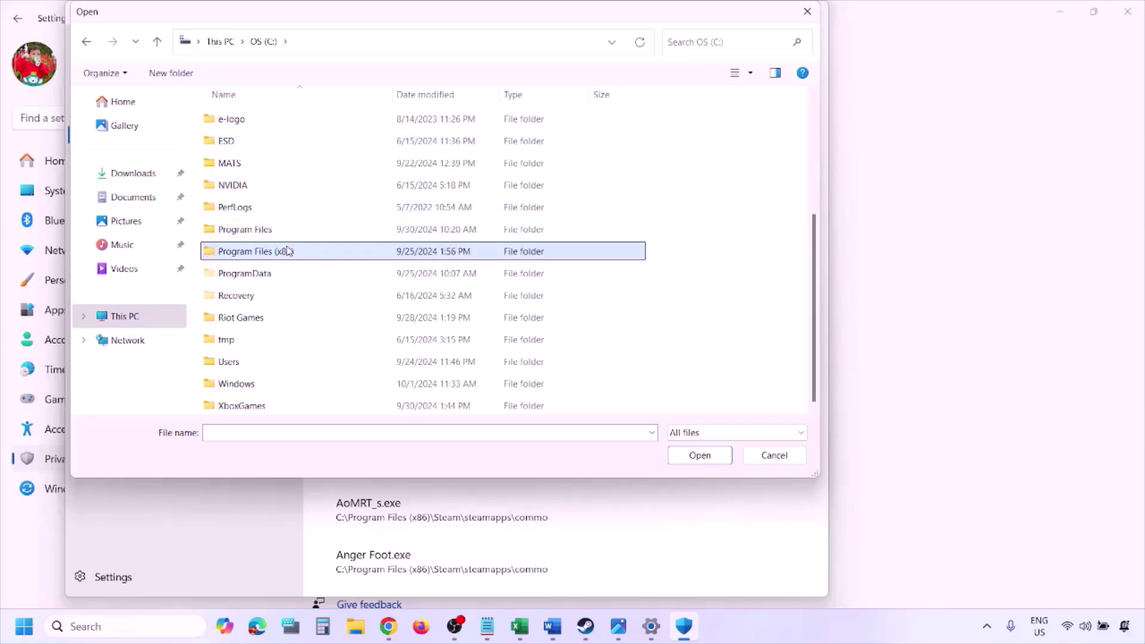
# Step: Browse to the Steam\steamapps folder that holds the installed games, and cancel the app selection
pyautogui.scroll(-4, 289, 250)
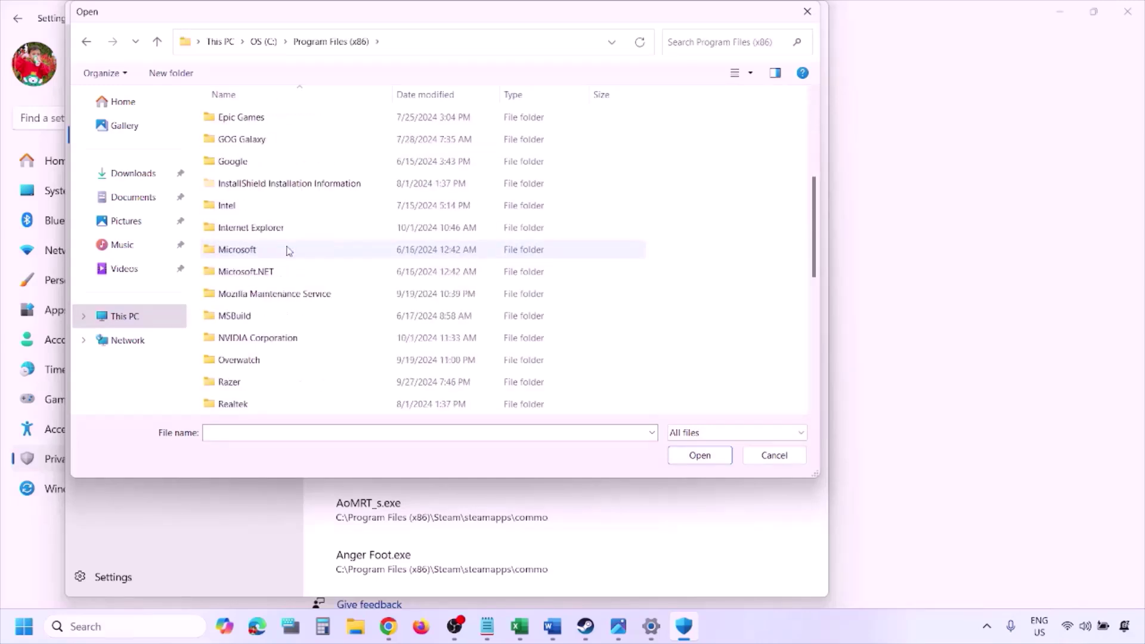
pyautogui.scroll(-4, 288, 249)
pyautogui.doubleClick(255, 204)
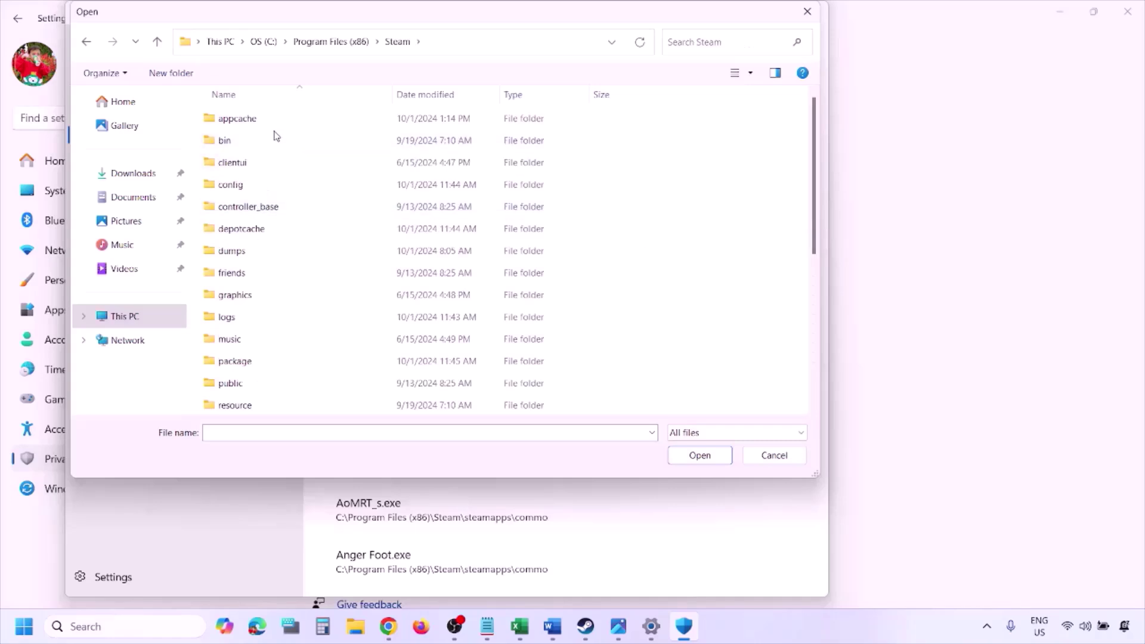
pyautogui.scroll(-4, 265, 265)
pyautogui.click(263, 230)
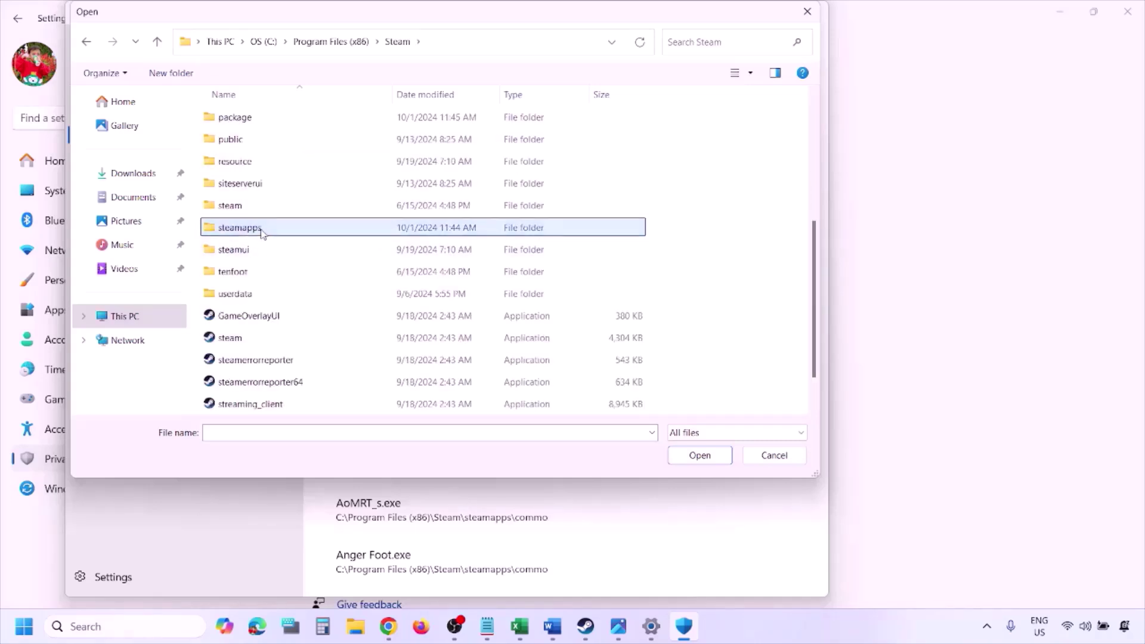
pyautogui.doubleClick(261, 229)
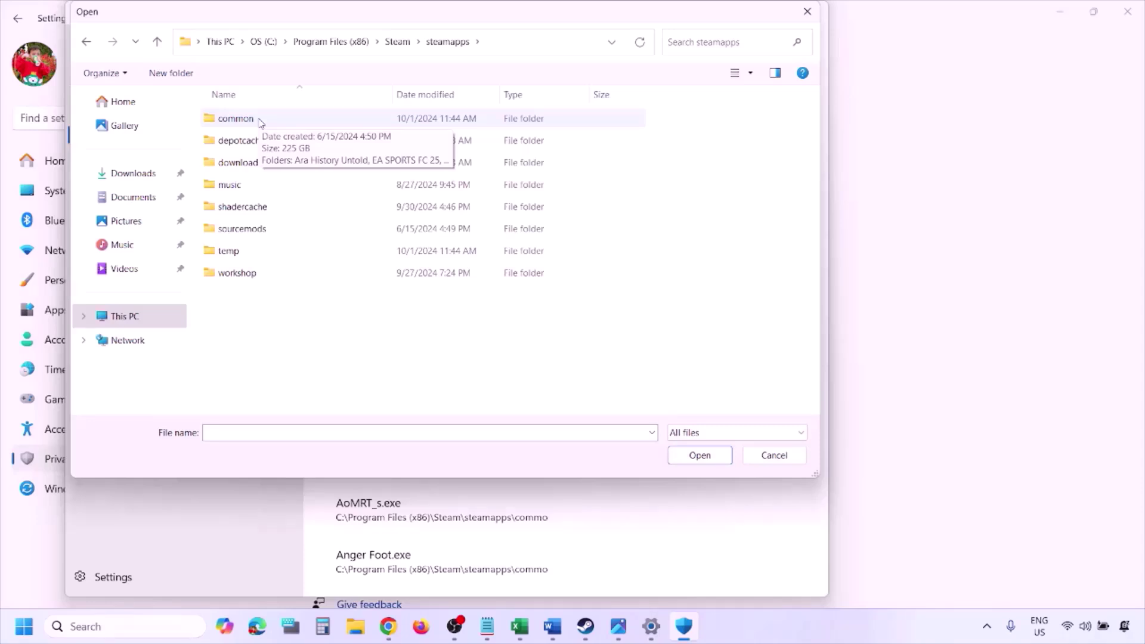
pyautogui.click(770, 464)
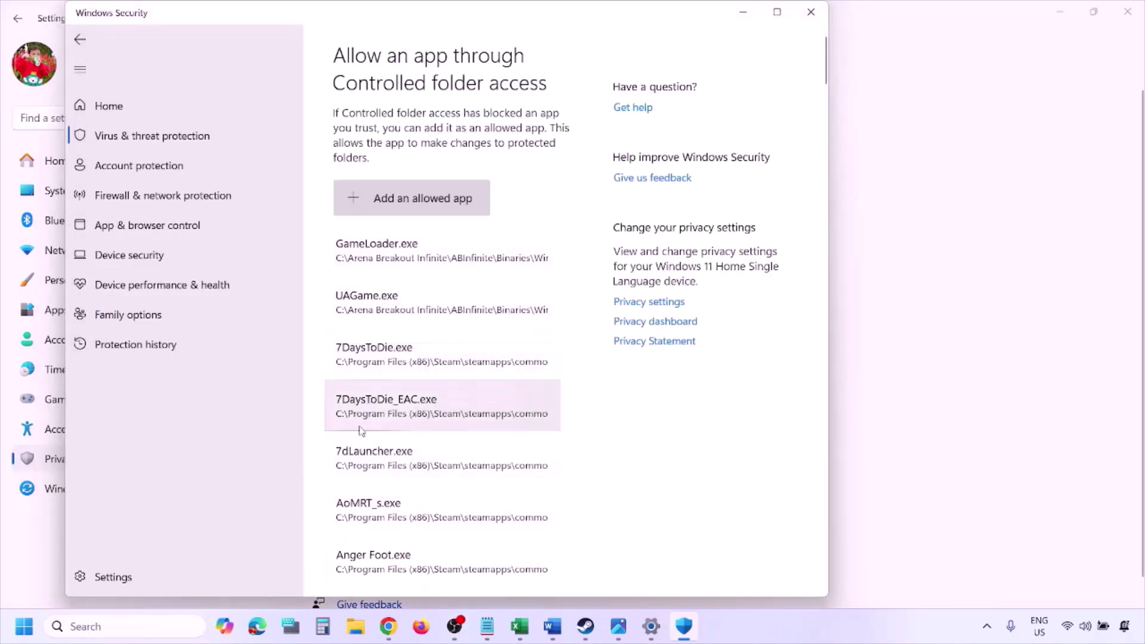
# Step: Open Control Panel and show the apps allowed through Windows Defender Firewall under System and Security
pyautogui.click(118, 626)
pyautogui.write('ontrol')
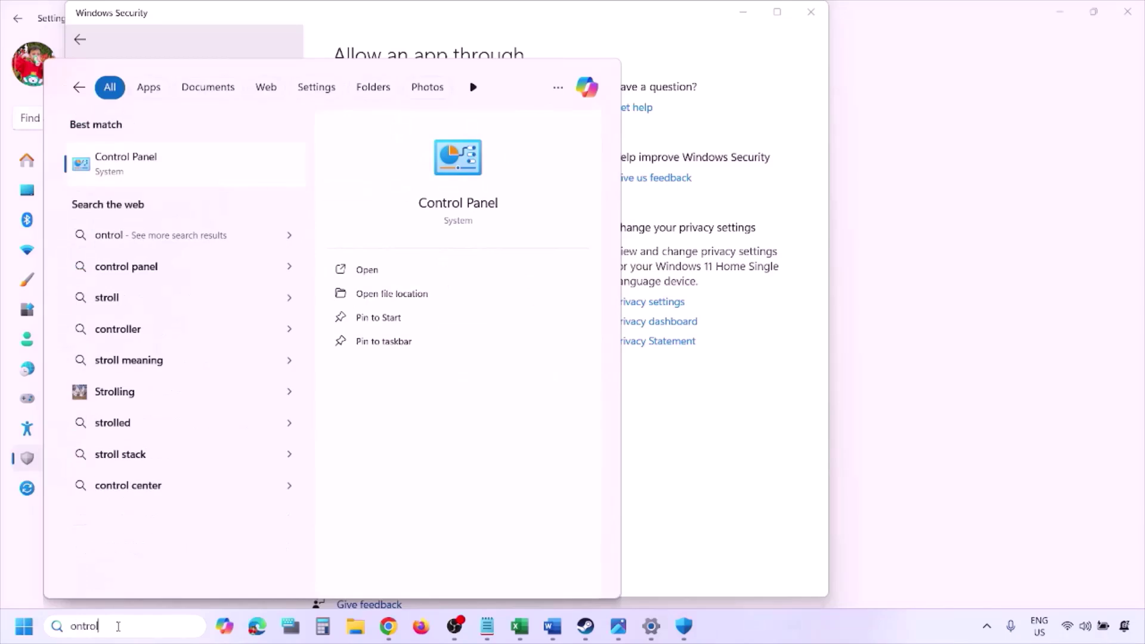
pyautogui.press('Return')
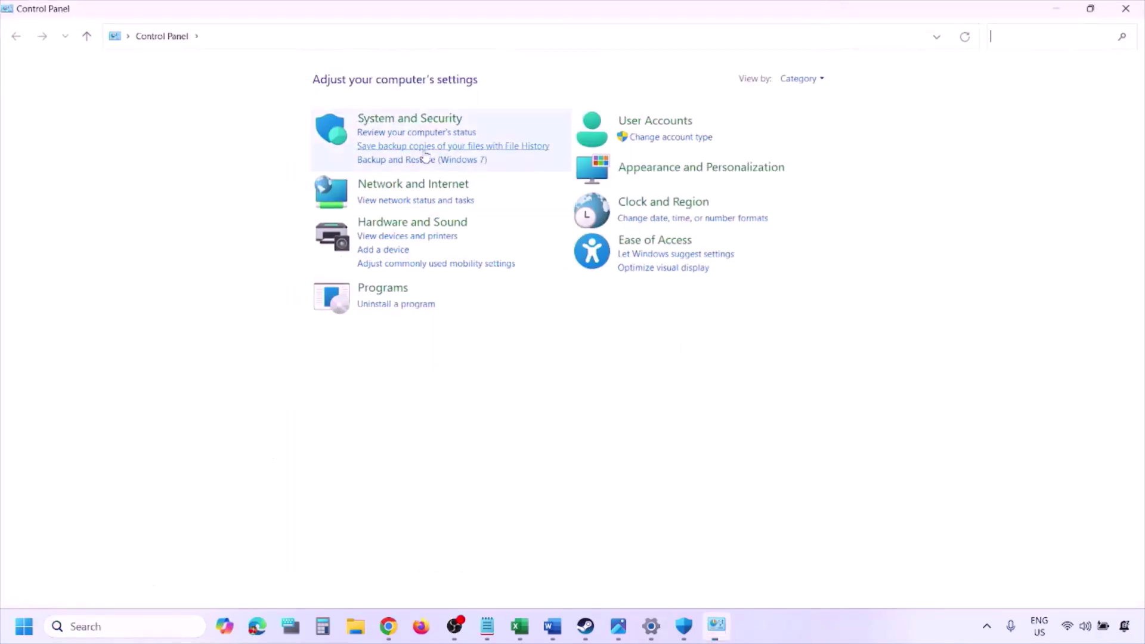
pyautogui.click(394, 121)
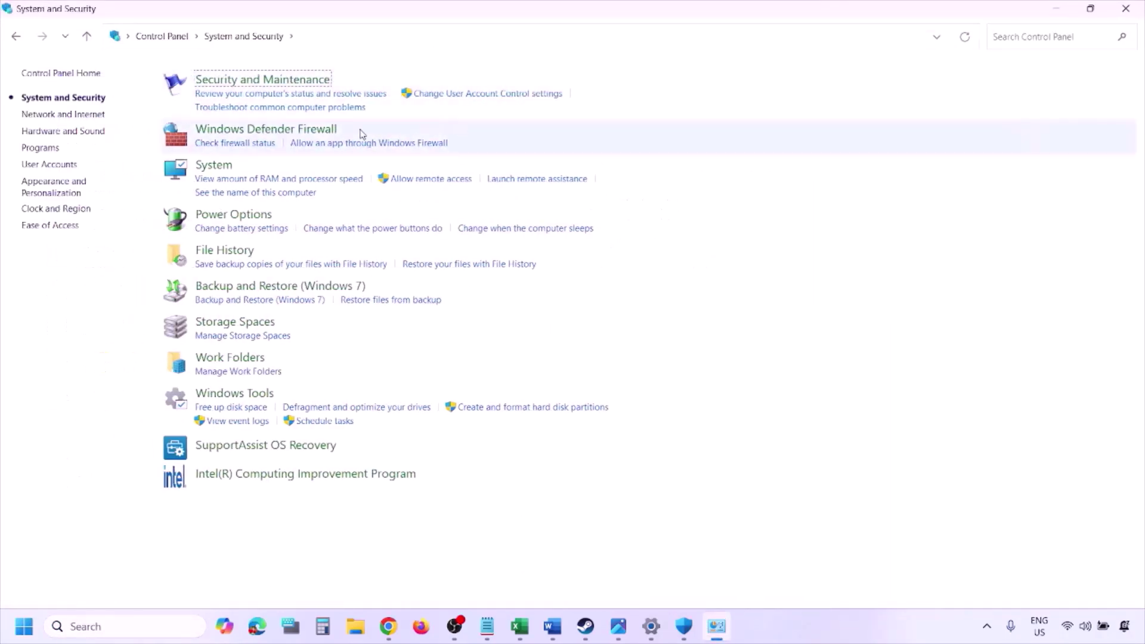
pyautogui.click(320, 128)
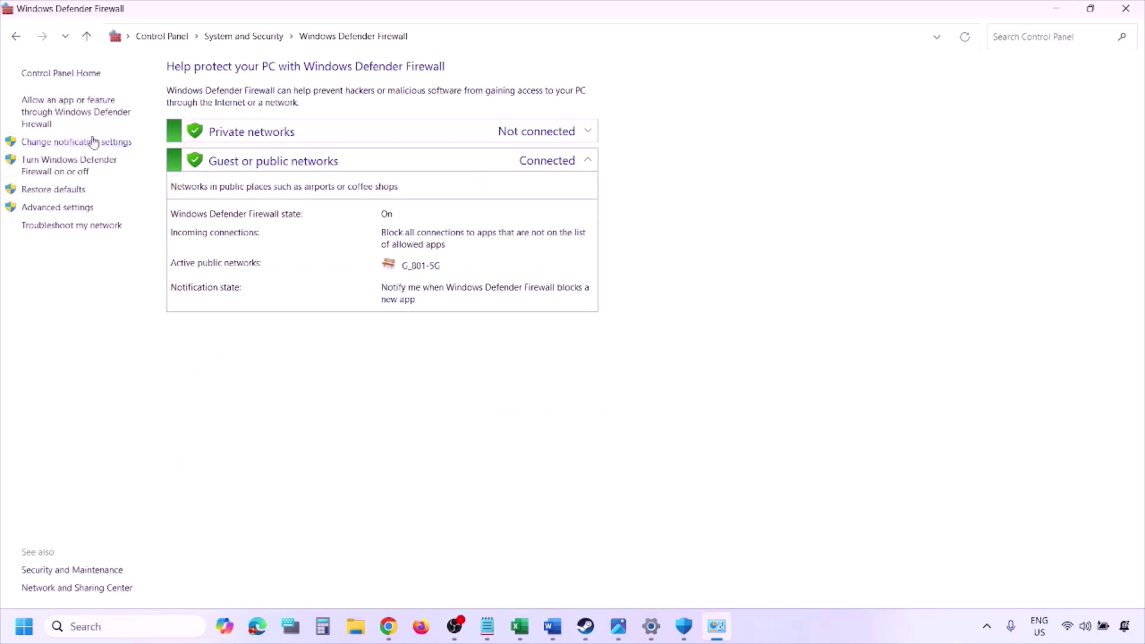
pyautogui.click(78, 110)
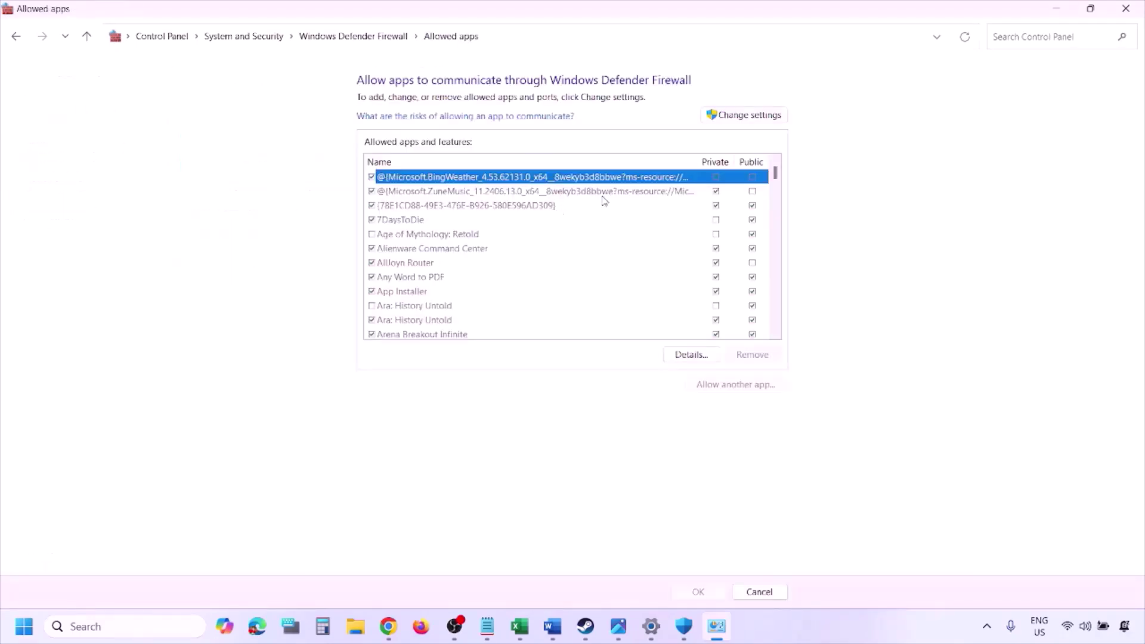
# Step: Unlock the firewall's allowed apps settings, start adding another app by browsing This PC, and cancel without adding one
pyautogui.click(767, 110)
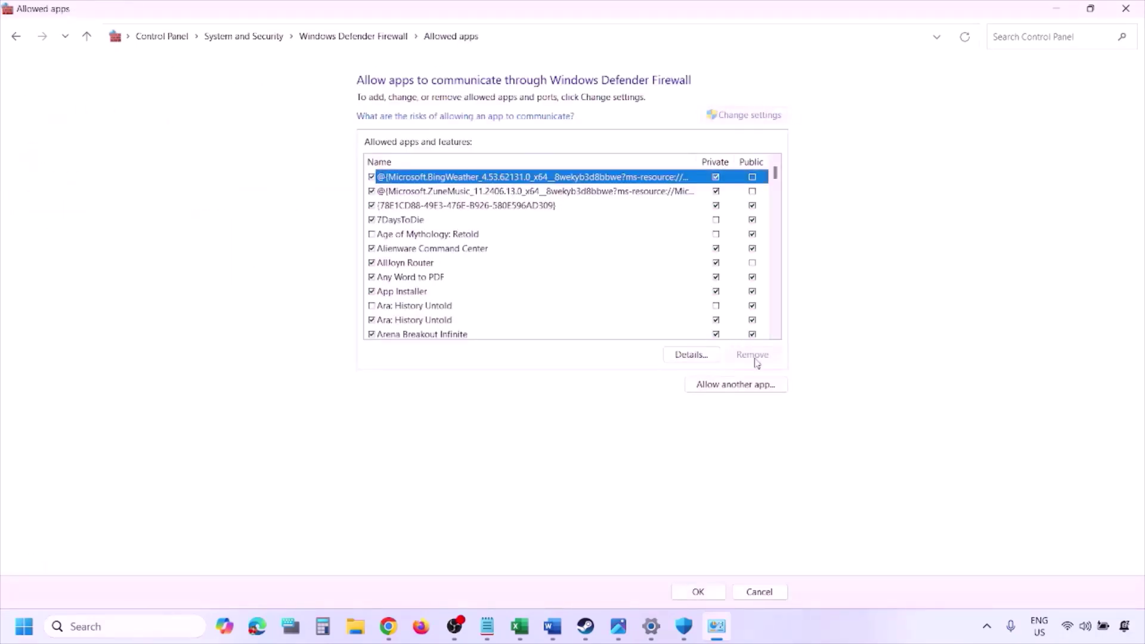
pyautogui.click(736, 385)
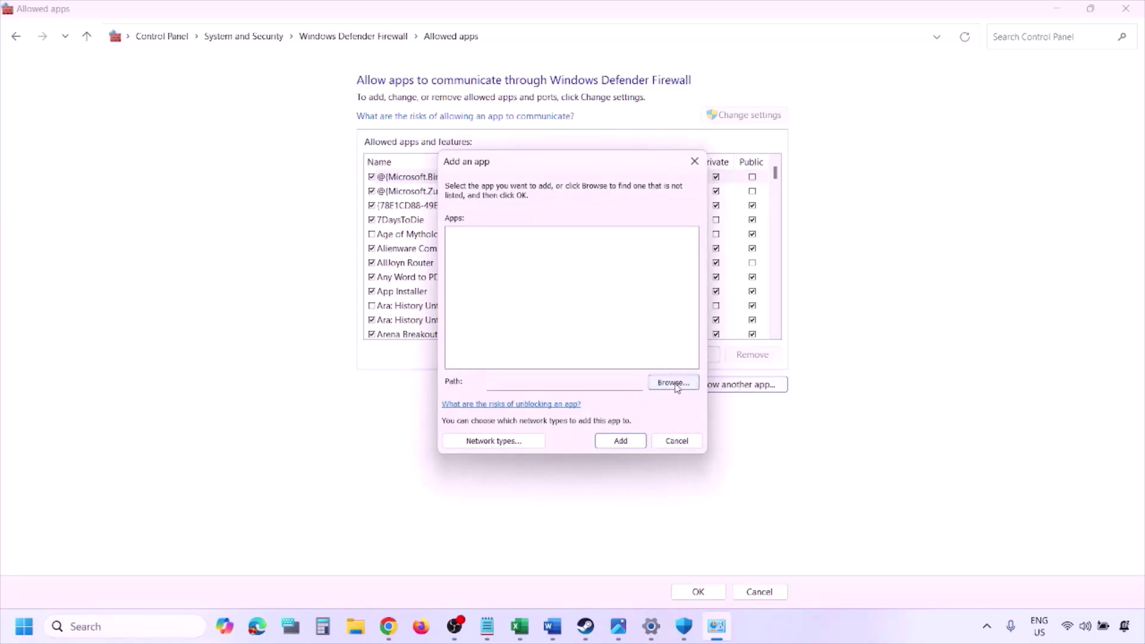
pyautogui.click(673, 383)
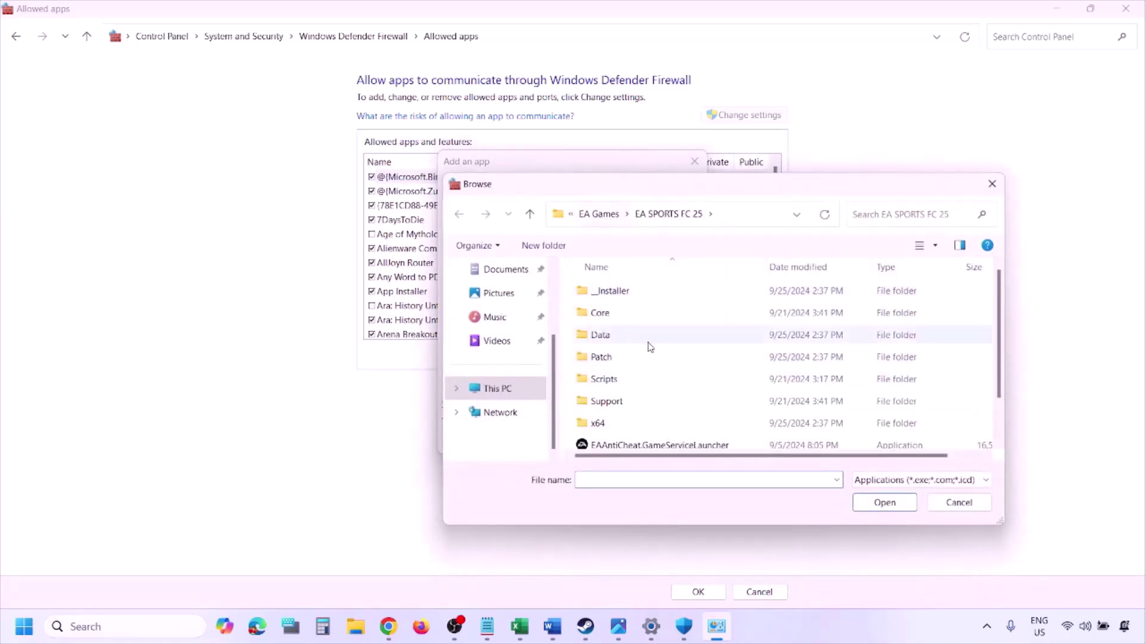
pyautogui.click(495, 389)
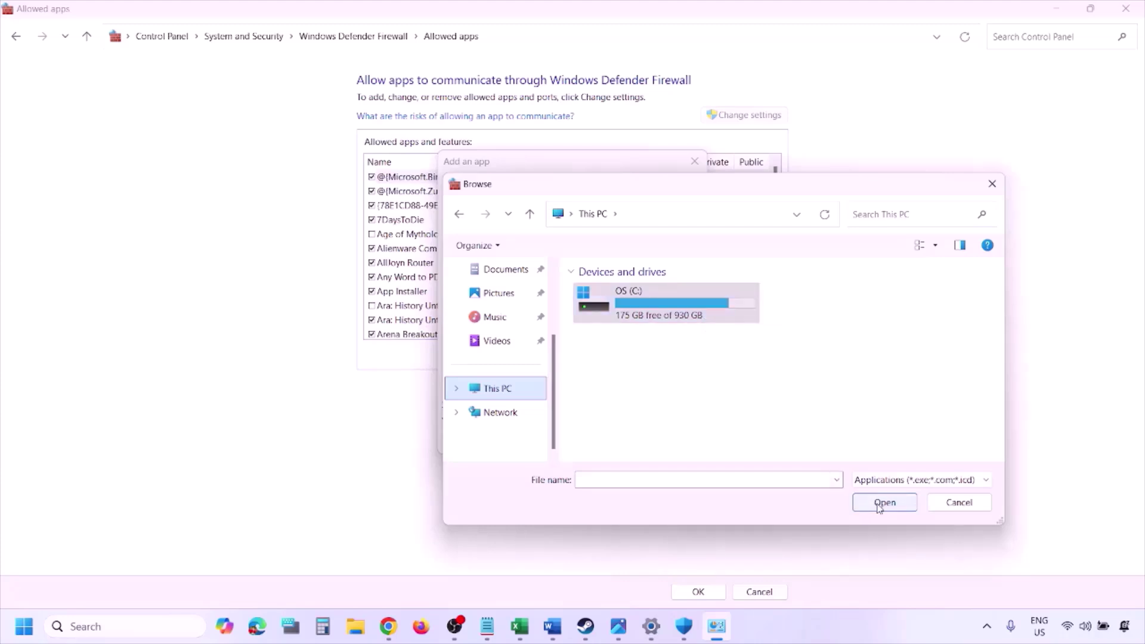
pyautogui.click(945, 507)
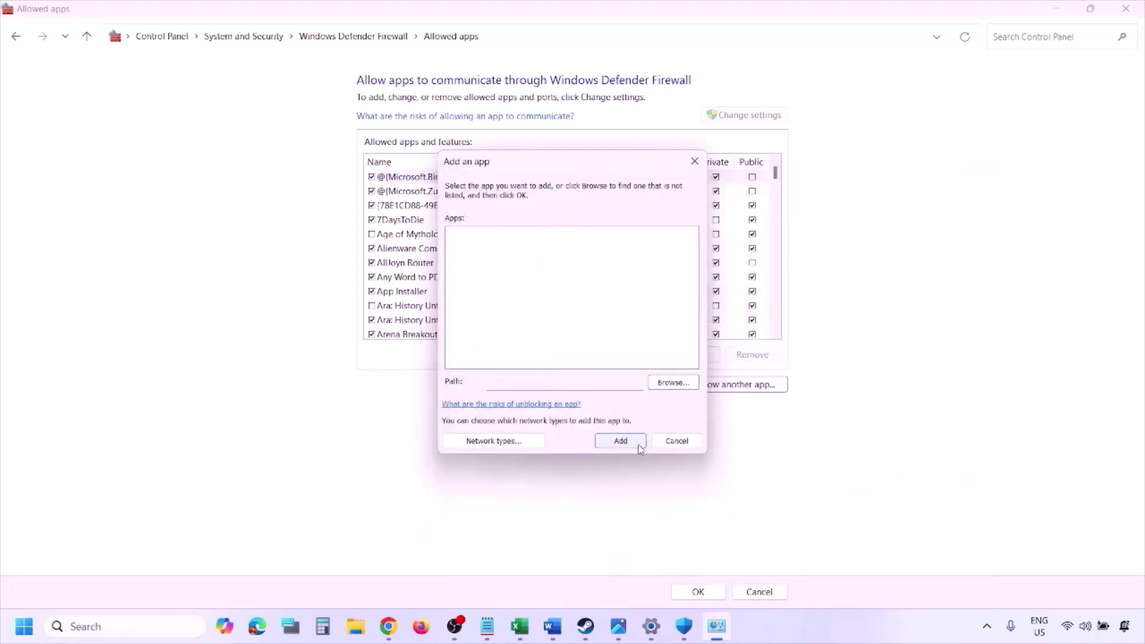
pyautogui.click(667, 442)
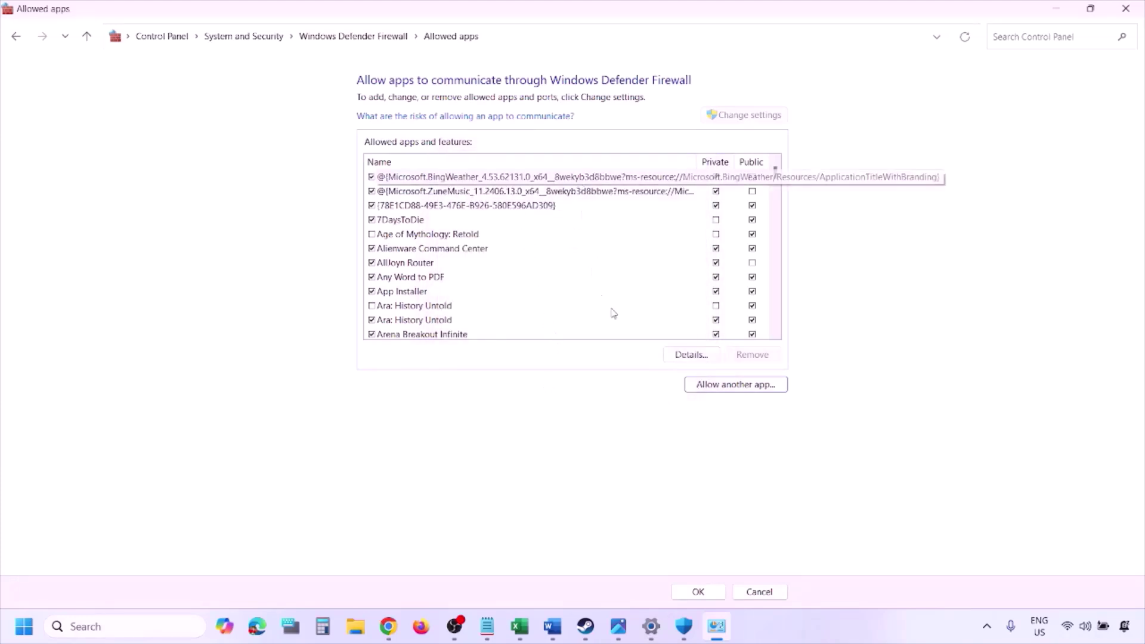
# Step: Close the firewall's allowed apps window and highlight parts of Step 5's heading and its NVIDIA and AMD links in the Word document
pyautogui.click(1126, 8)
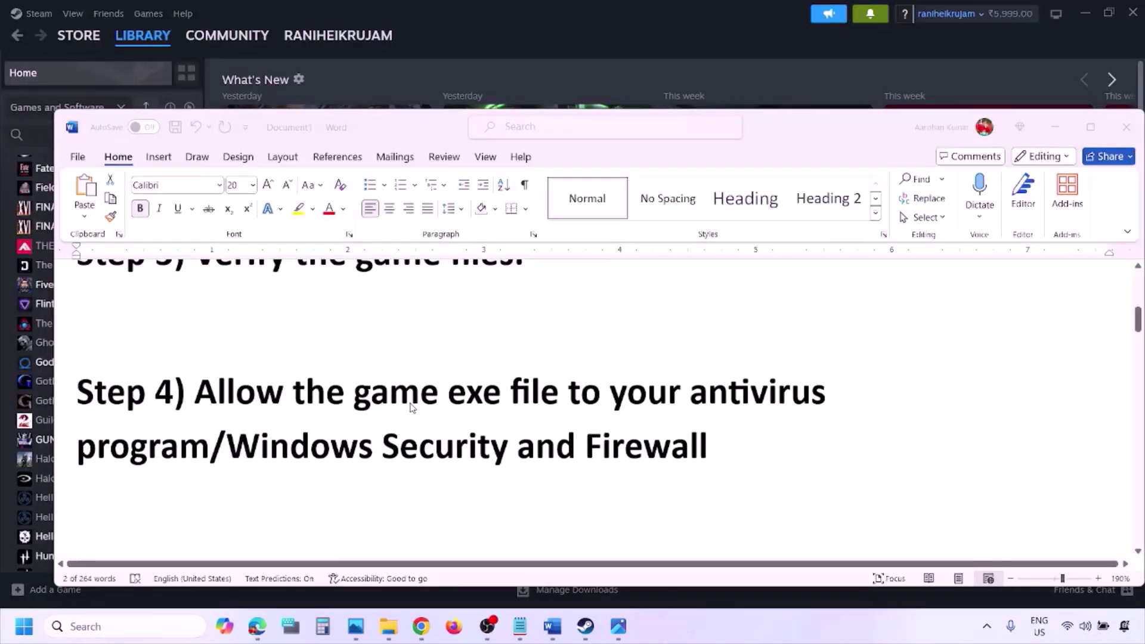
pyautogui.scroll(-5, 410, 407)
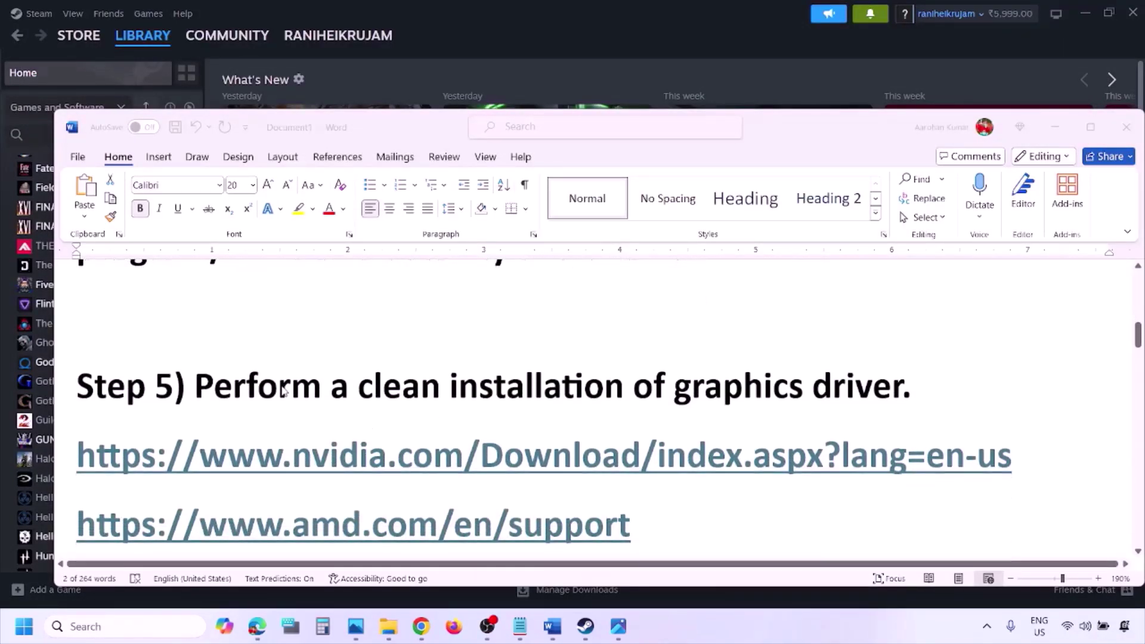
pyautogui.doubleClick(262, 387)
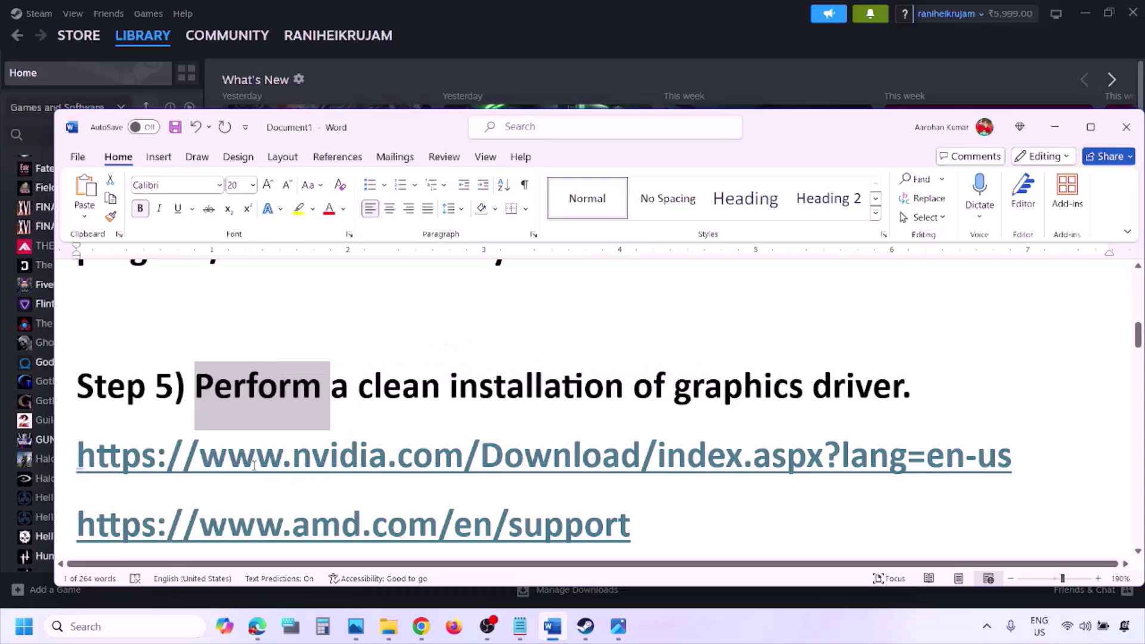
pyautogui.moveTo(256, 456); pyautogui.dragTo(412, 456)
pyautogui.scroll(-1, 255, 477)
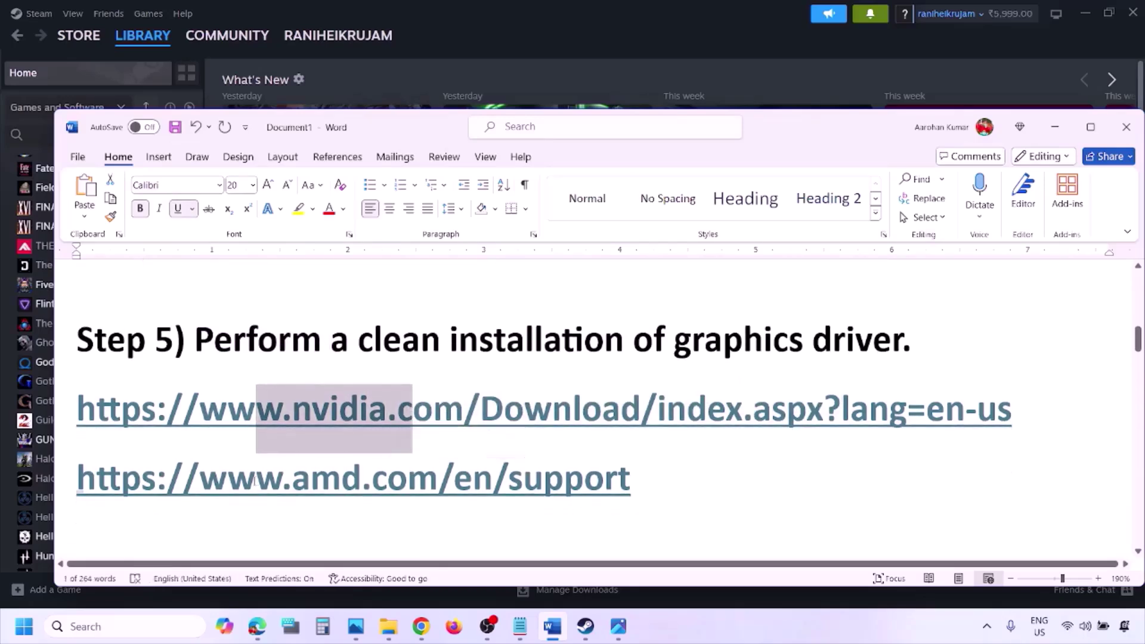
pyautogui.moveTo(256, 480); pyautogui.dragTo(601, 480)
# Step: Switch to NVIDIA's drivers page in Chrome, choose Windows 11, and find drivers for the GeForce RTX 3050 Laptop GPU
pyautogui.click(752, 617)
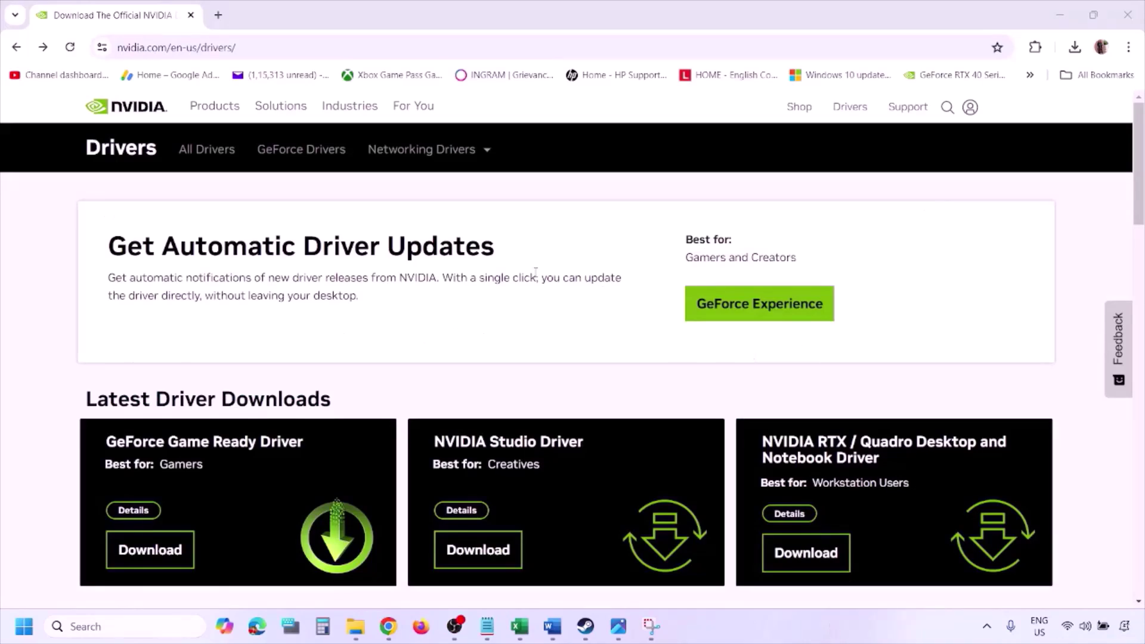
pyautogui.scroll(-8, 266, 365)
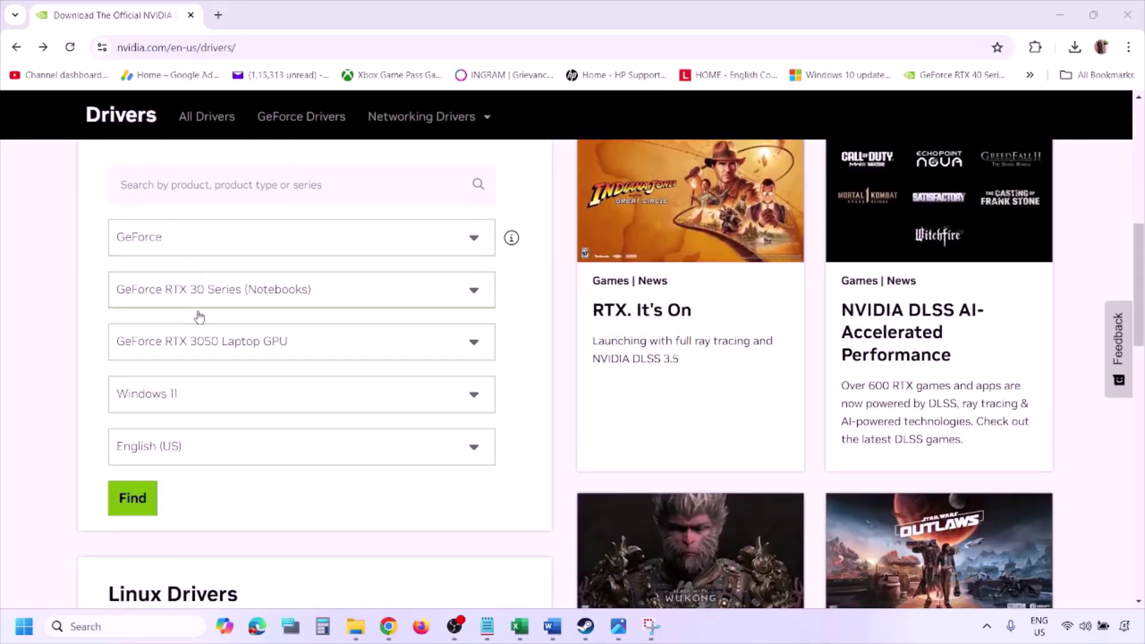
pyautogui.click(189, 399)
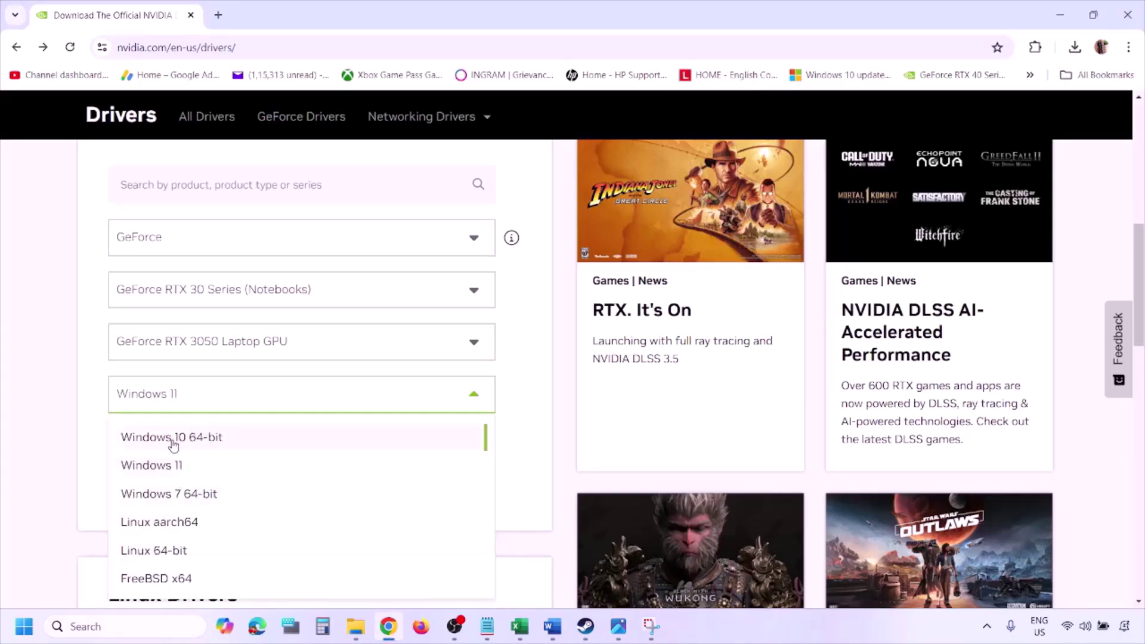
pyautogui.click(167, 471)
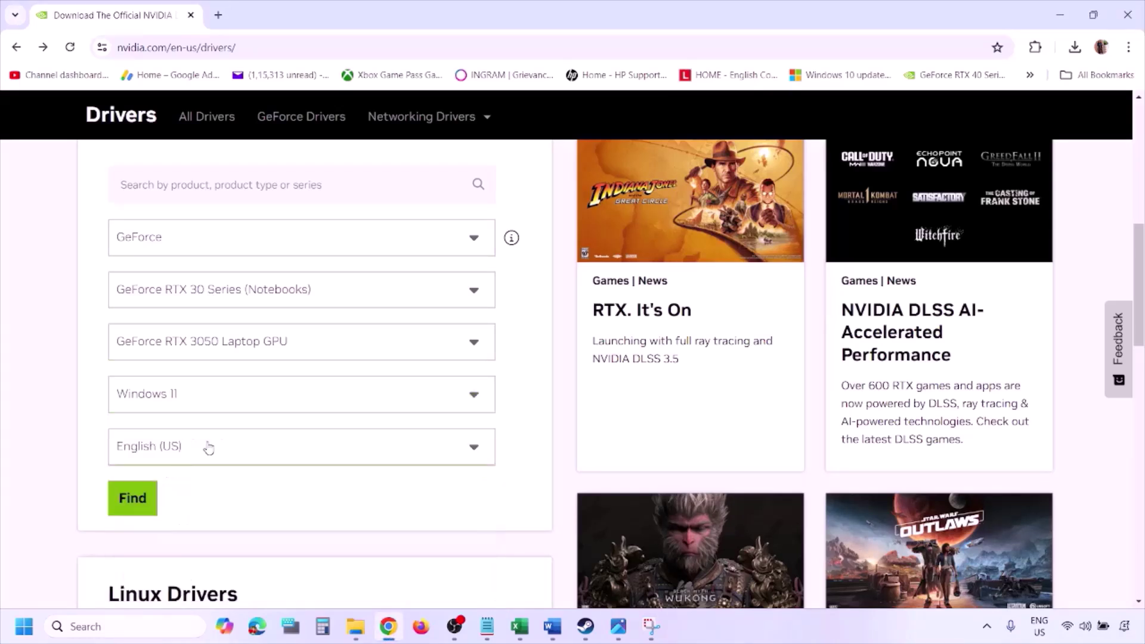
pyautogui.click(136, 502)
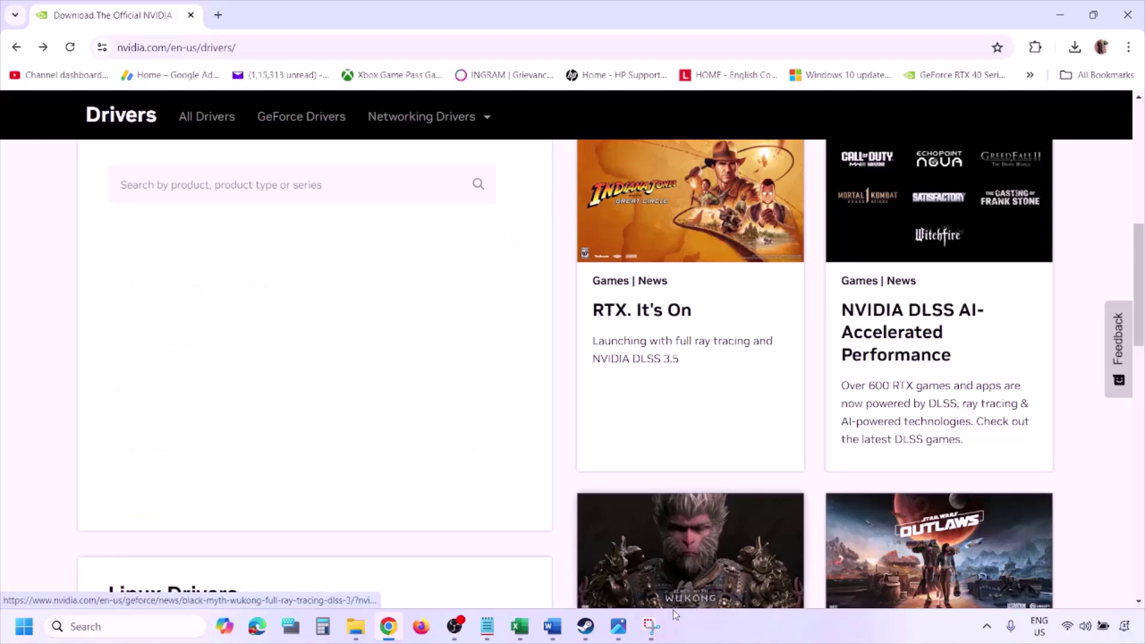
# Step: View the driver installation screenshots from 1.png through 5.png in Photos, ending at the clean installation option
pyautogui.click(619, 631)
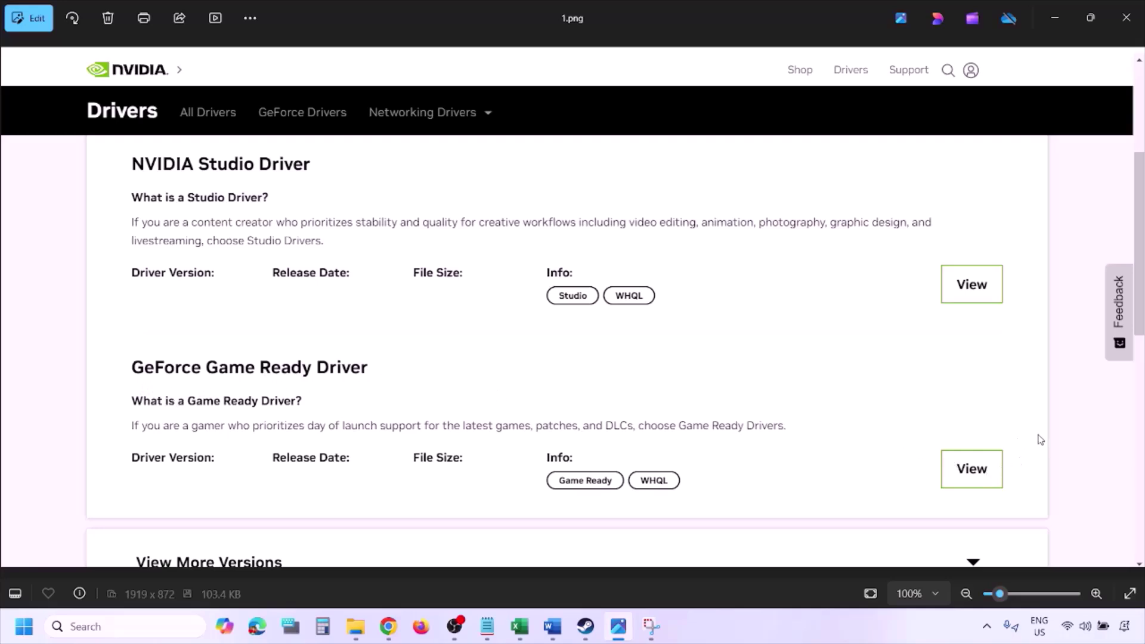
pyautogui.press('Right')
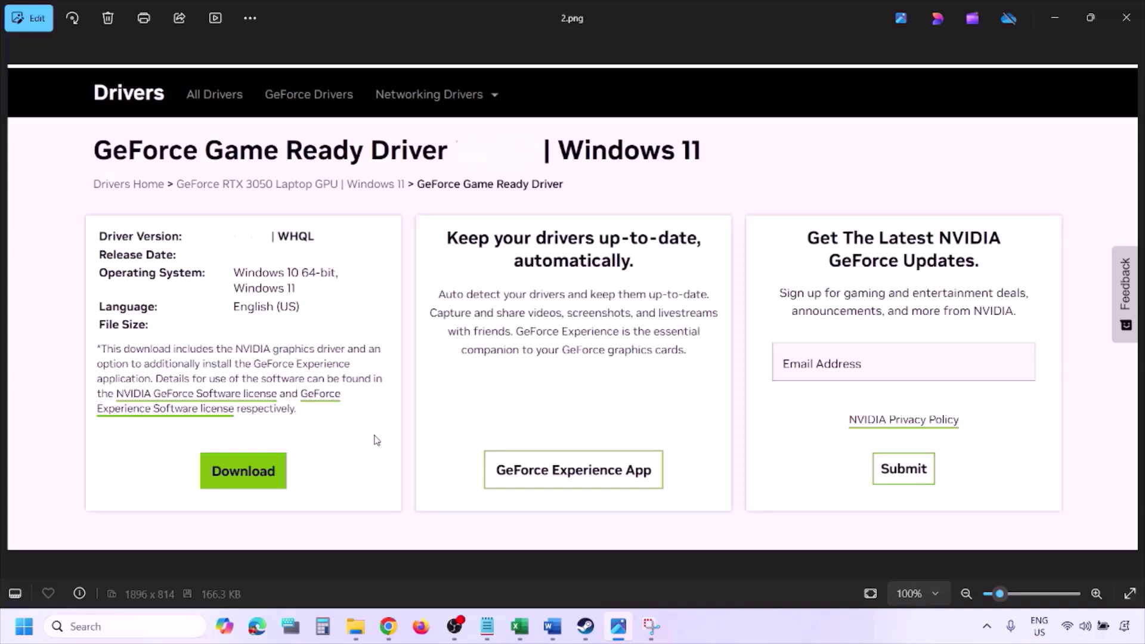
pyautogui.press('Right')
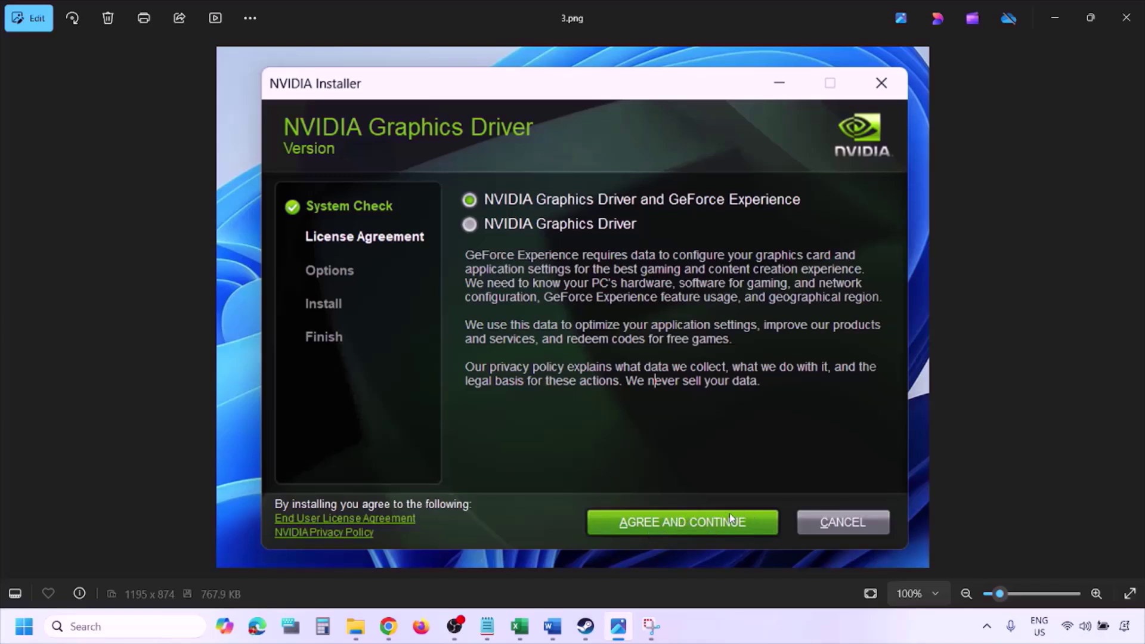
pyautogui.press('Right')
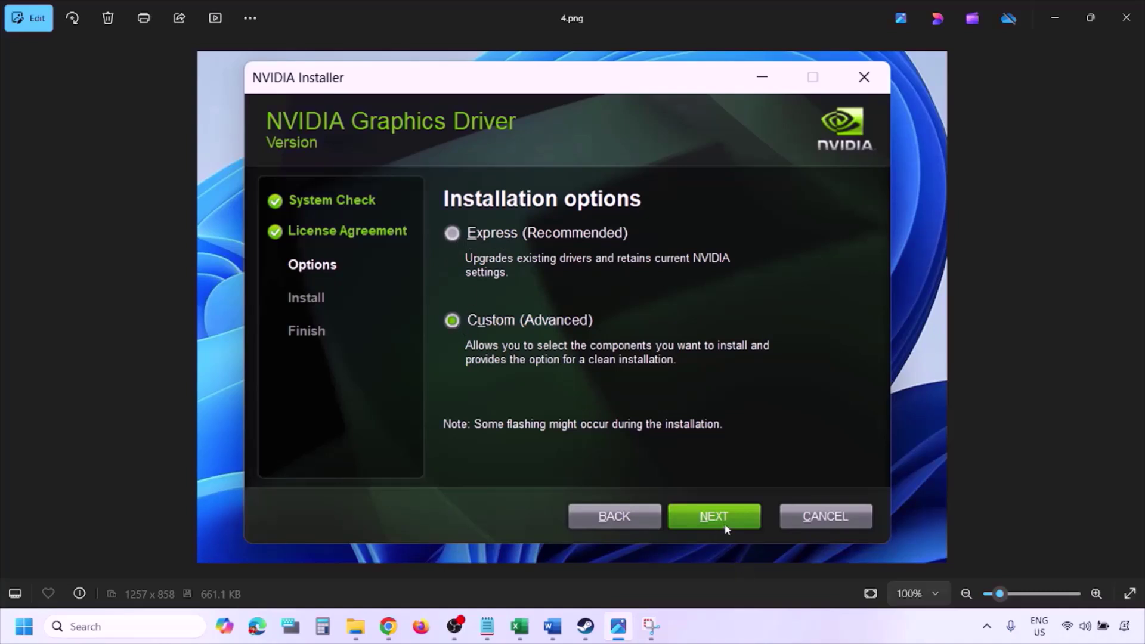
pyautogui.press('Right')
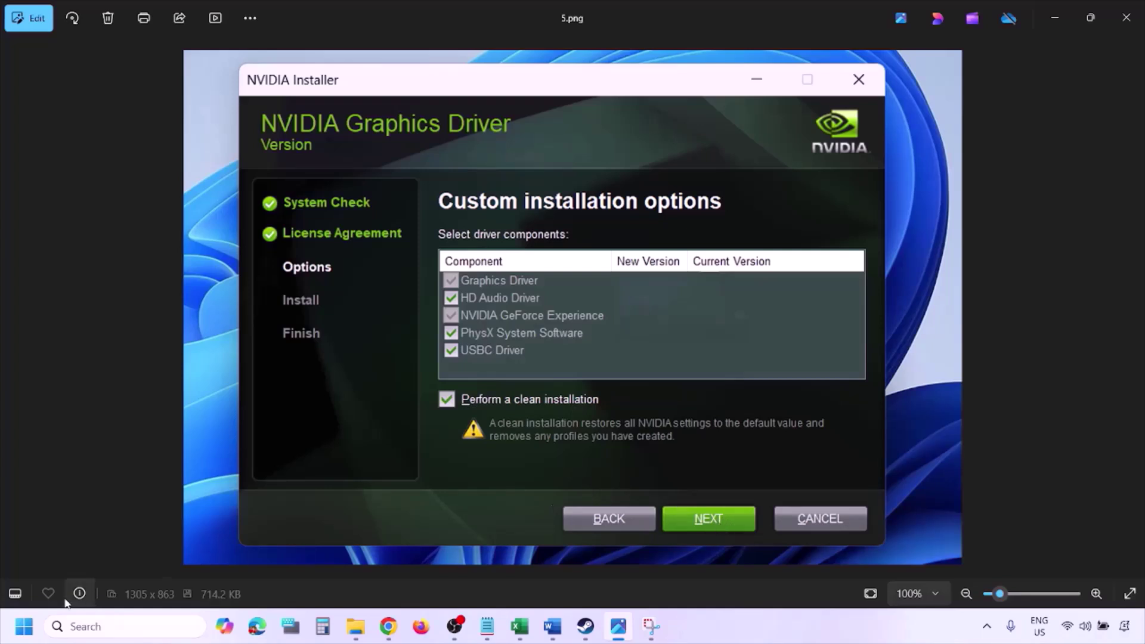
# Step: Show the computer's power options including Restart, and dismiss them without restarting
pyautogui.click(24, 626)
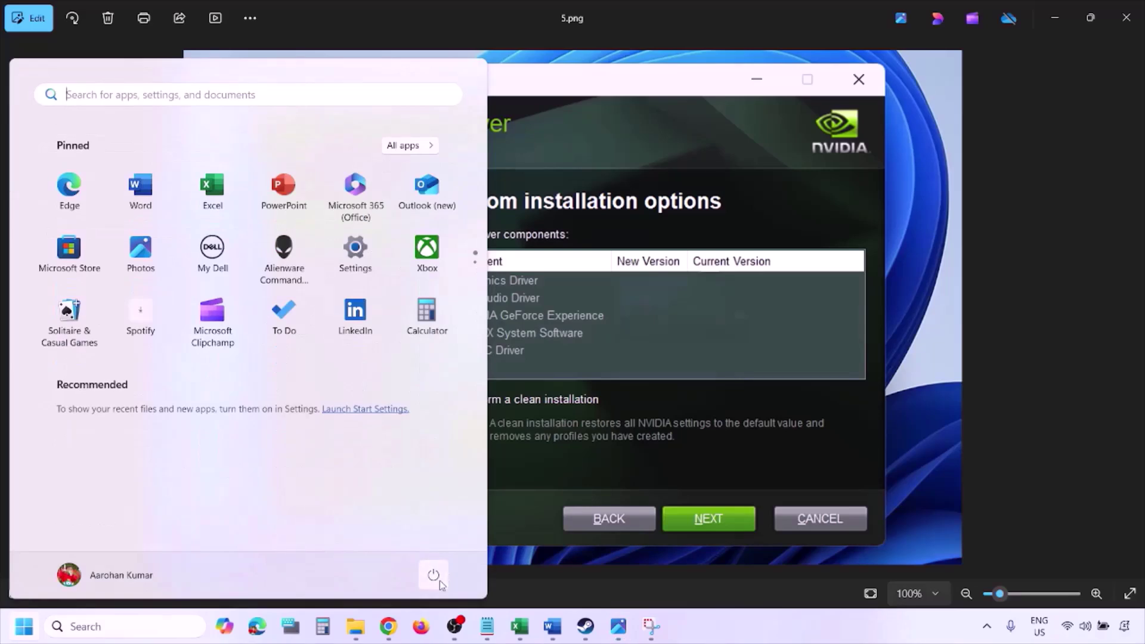
pyautogui.click(435, 576)
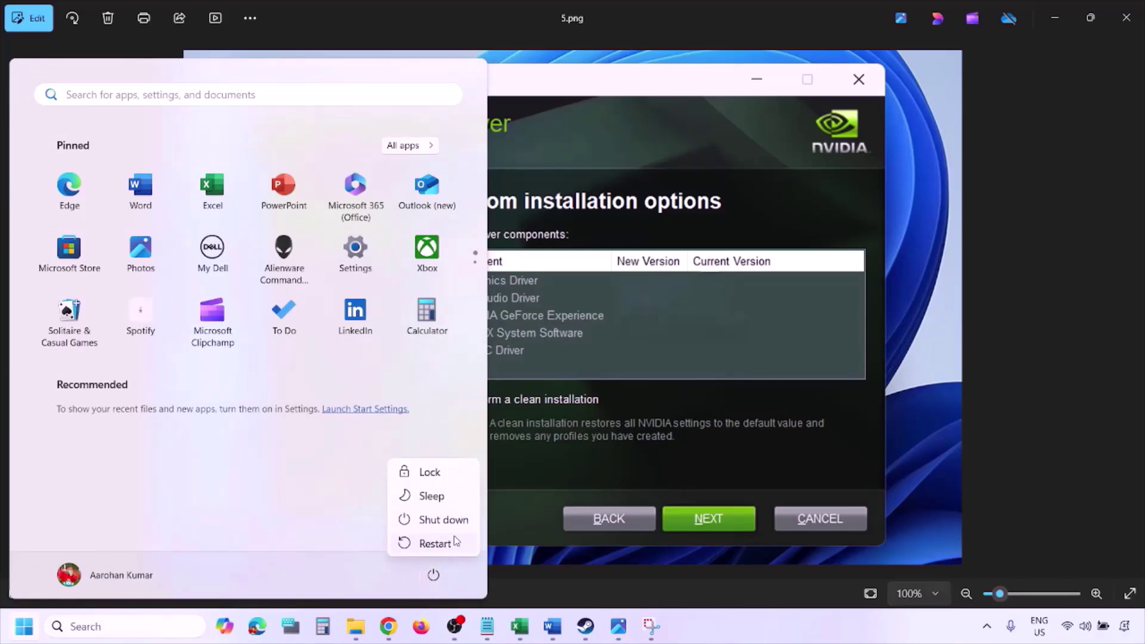
pyautogui.click(593, 562)
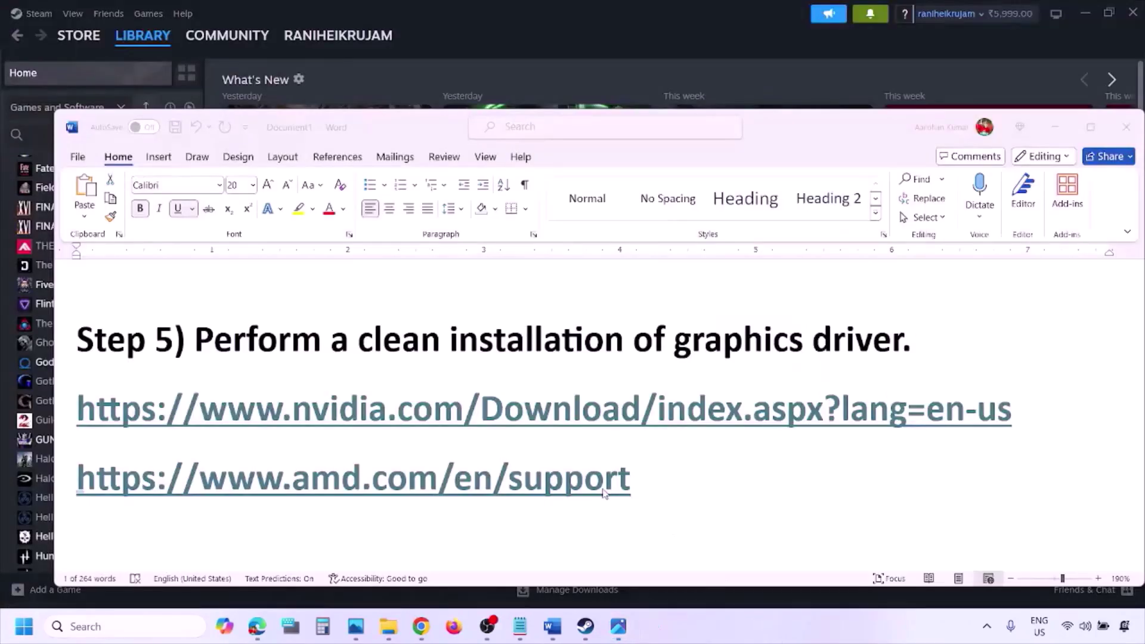
# Step: Select the AMD support link under Step 5, show the power options without restarting, and delete the link from the document
pyautogui.click(677, 480)
pyautogui.tripleClick(651, 481)
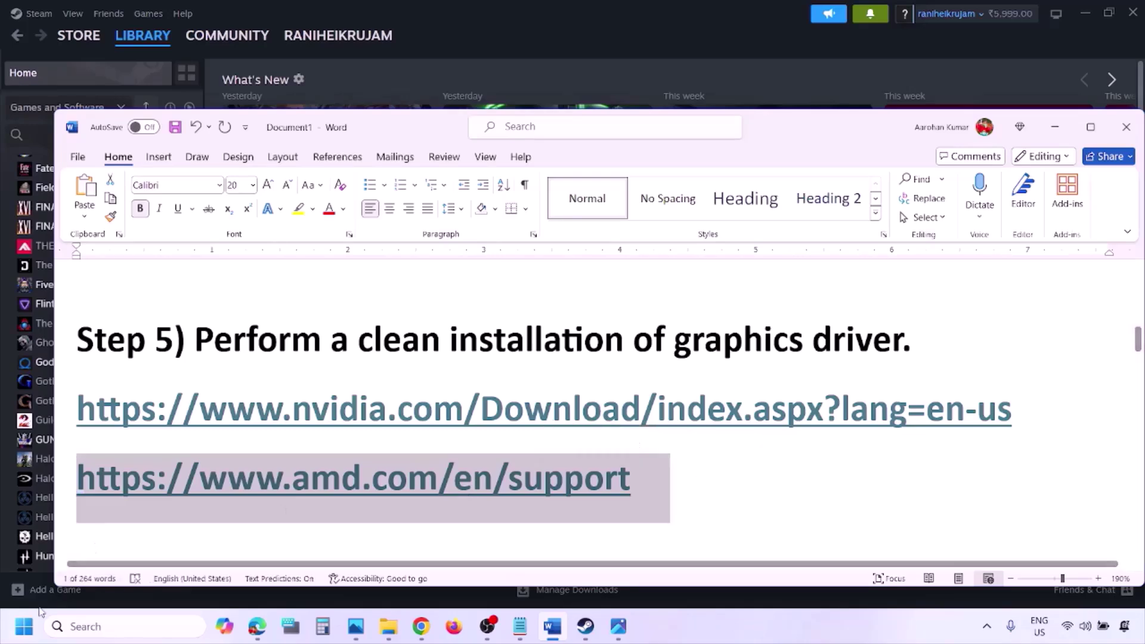
pyautogui.click(24, 626)
pyautogui.click(433, 574)
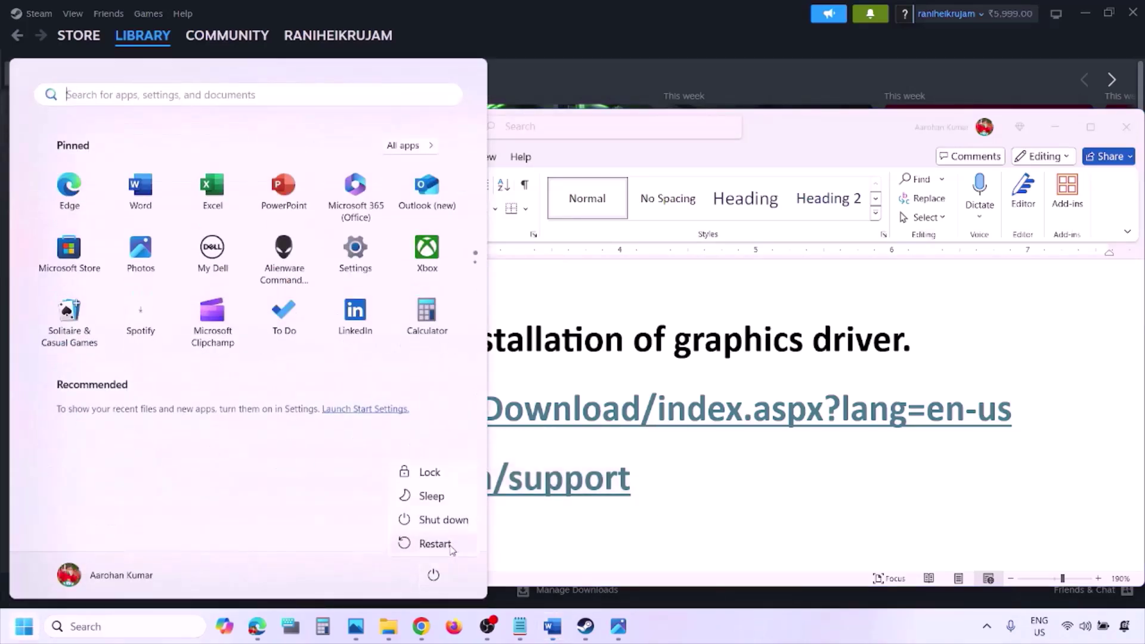
pyautogui.click(723, 630)
pyautogui.press('Delete')
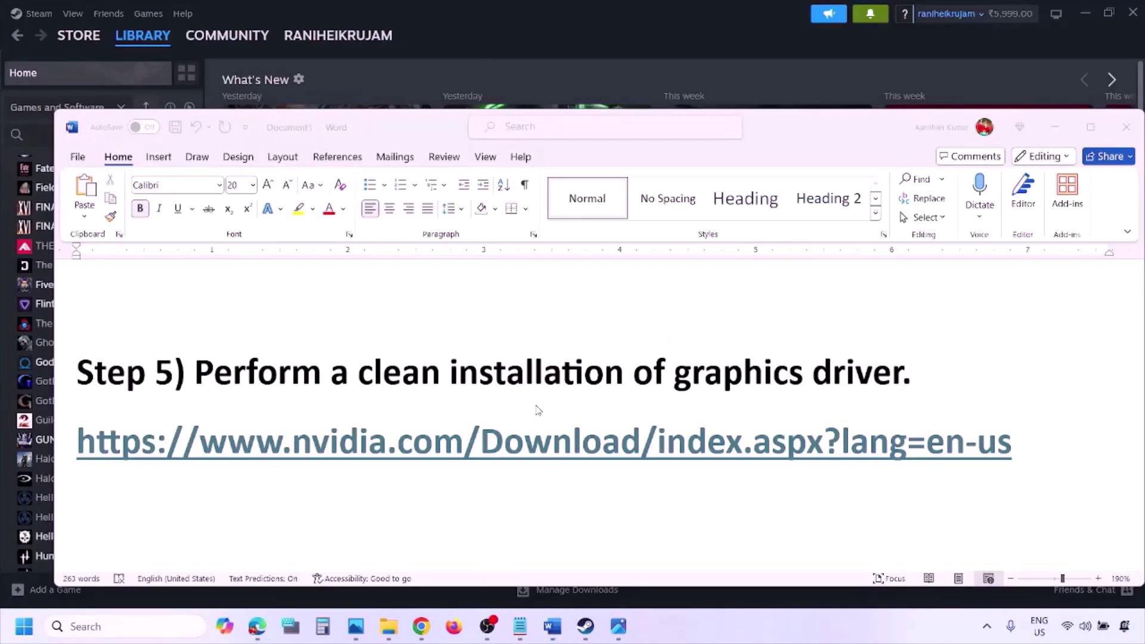
# Step: Move past Step 5 in the document and open the Windows Graphics settings by searching for "graphics"
pyautogui.scroll(-3, 538, 410)
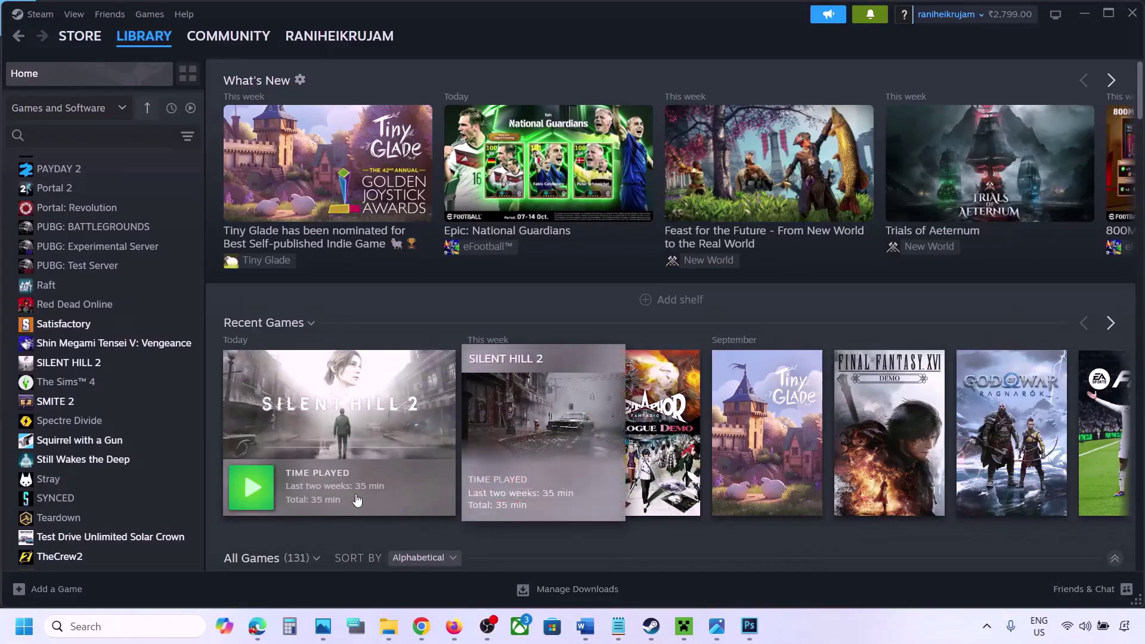
pyautogui.click(90, 626)
pyautogui.write('gr')
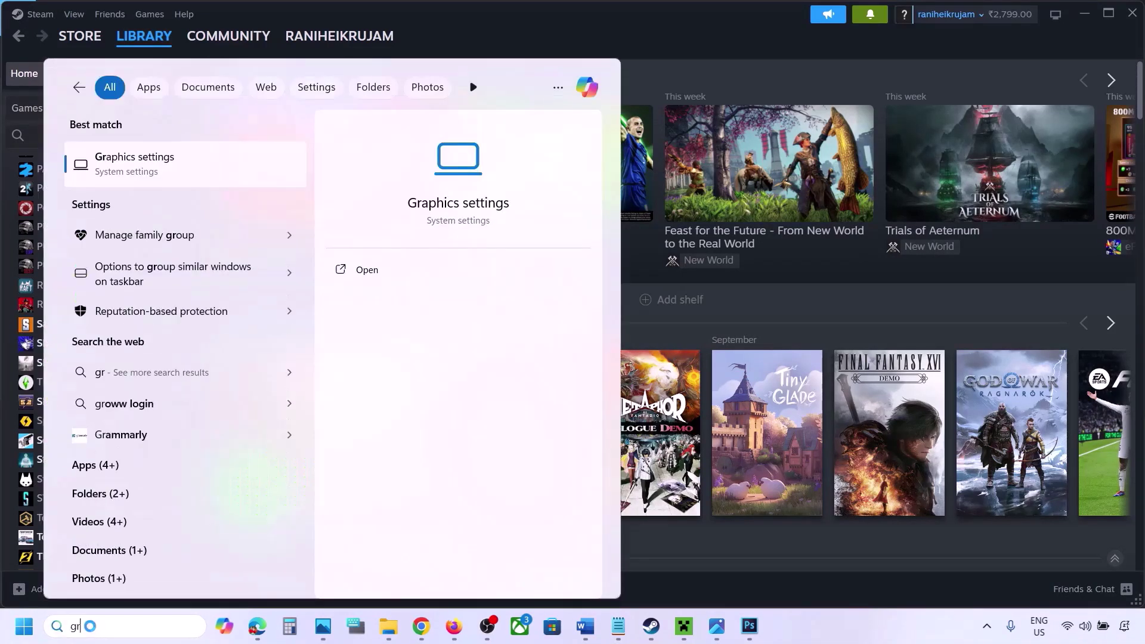
pyautogui.write('aphics')
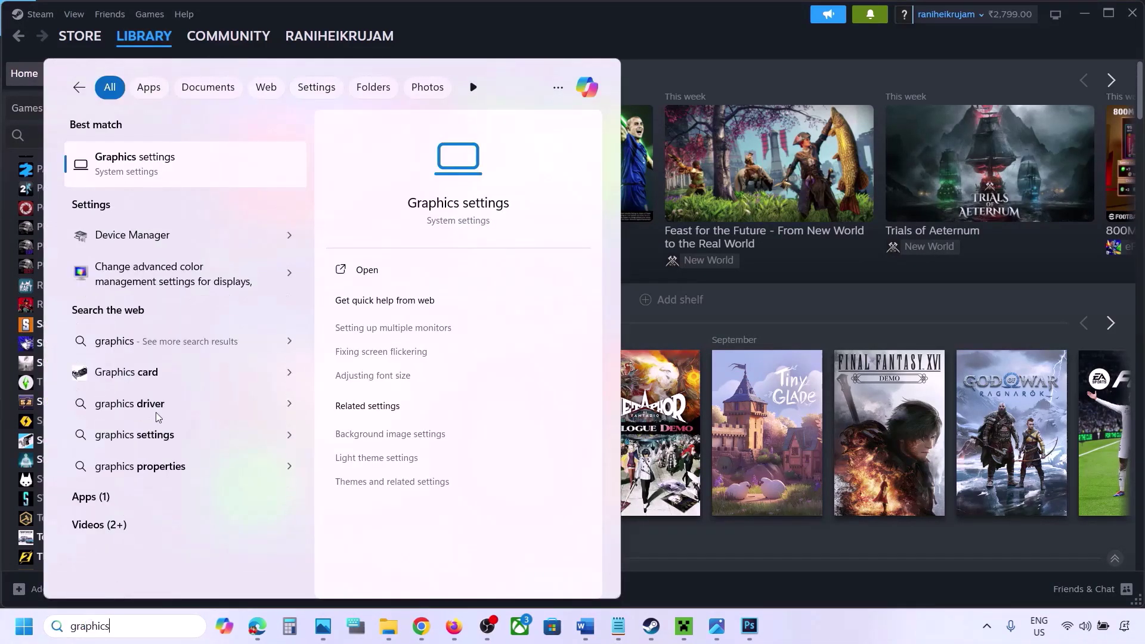
pyautogui.click(141, 171)
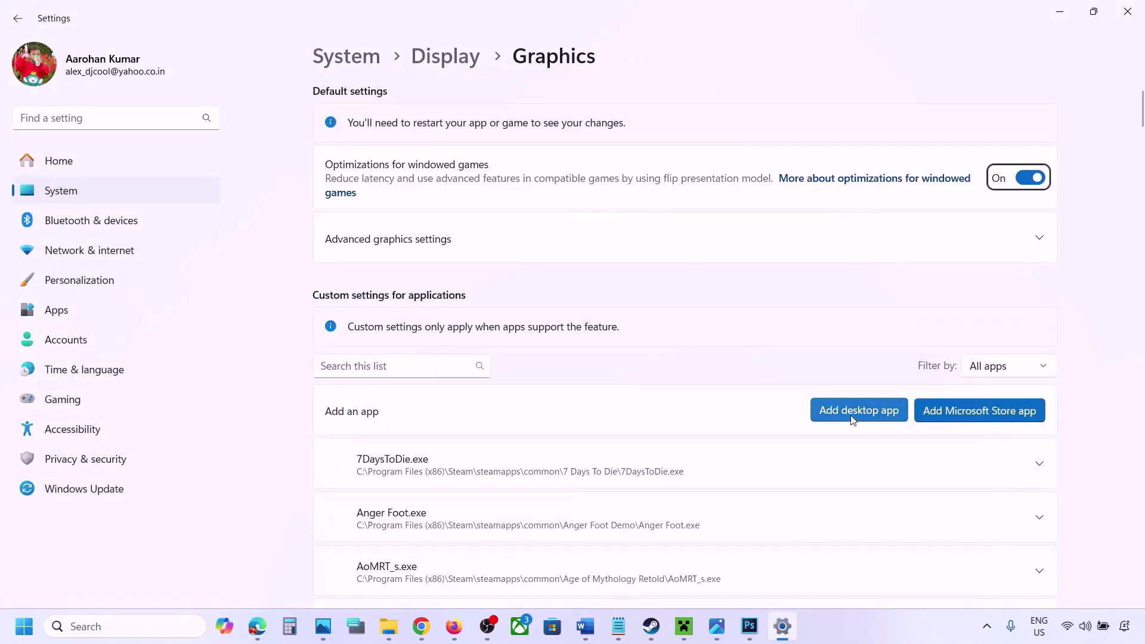
# Step: Start adding a desktop app, browse to the Steam\steamapps\common folder, and cancel the selection
pyautogui.click(865, 411)
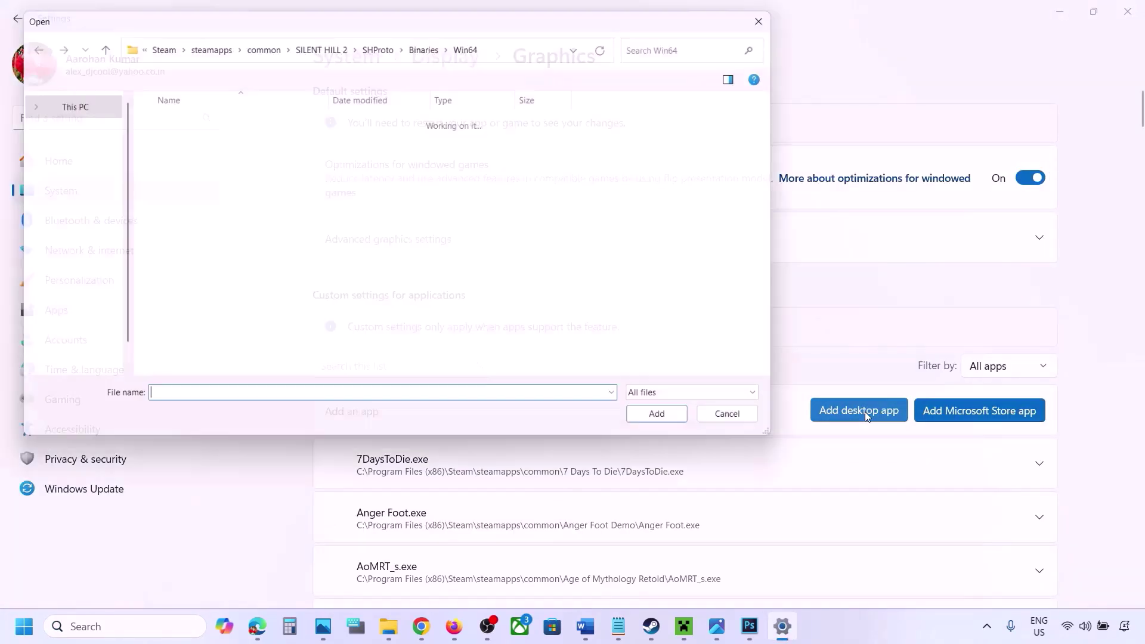
pyautogui.click(265, 41)
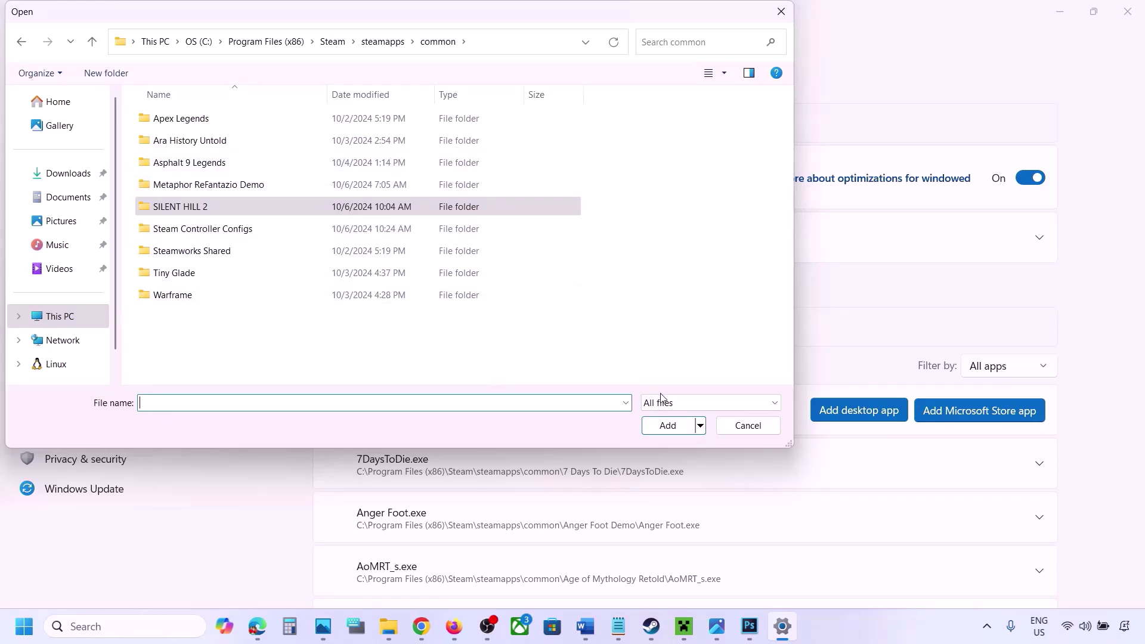
pyautogui.click(742, 426)
# Step: Set the GPU preference of ChainedTogether-Win64-Shipping.exe to High Performance (NVIDIA GeForce RTX 3050 Laptop GPU)
pyautogui.scroll(-7, 718, 463)
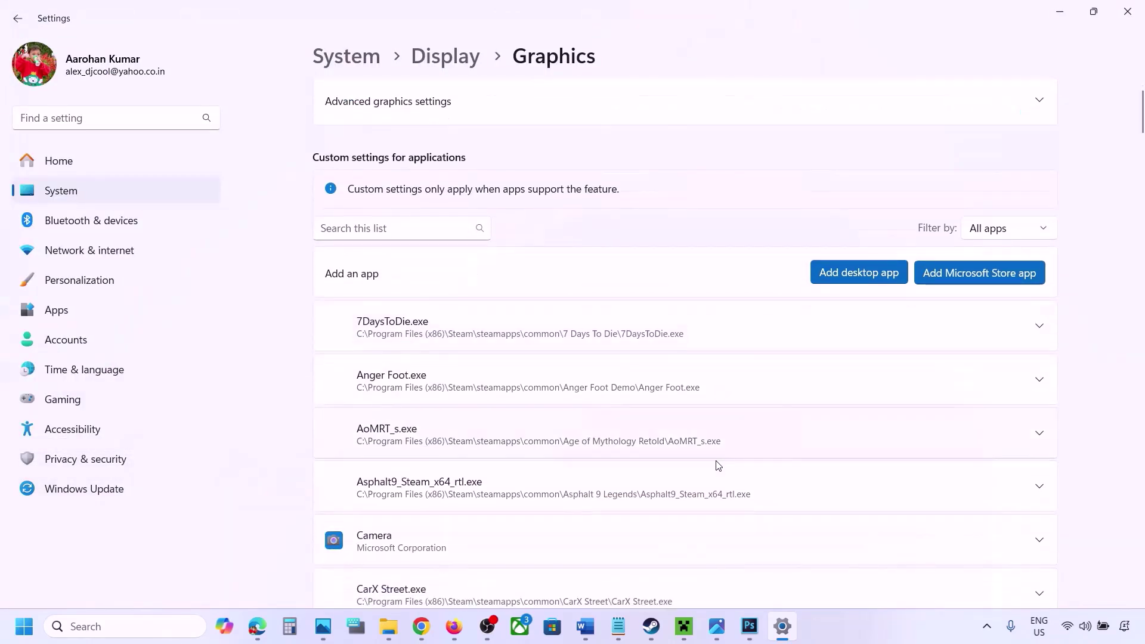
pyautogui.scroll(-2, 717, 465)
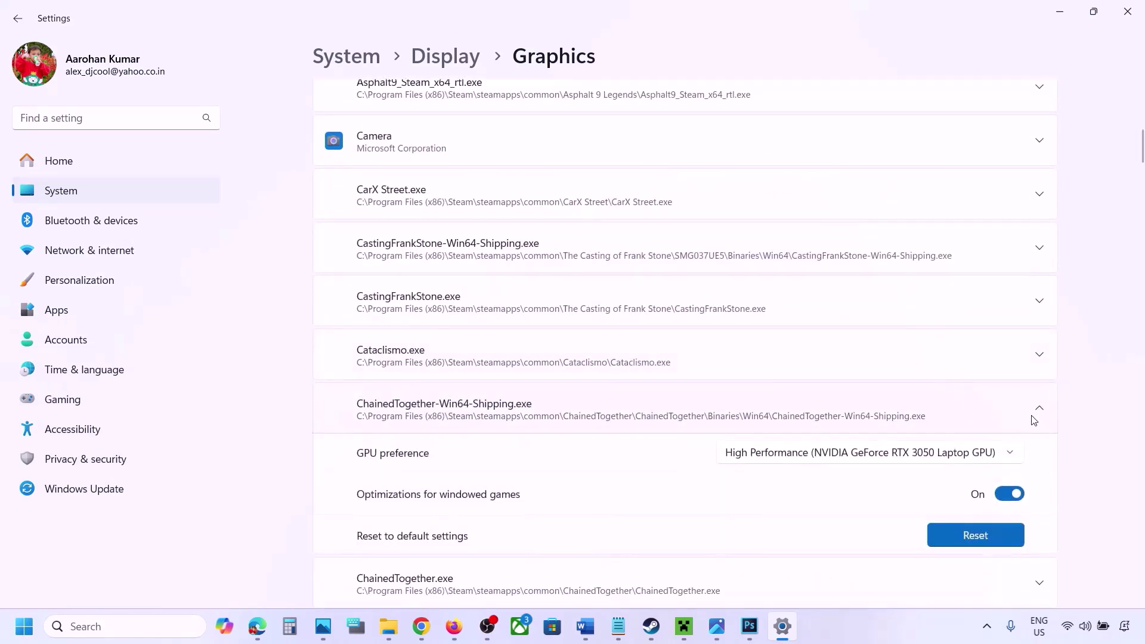
pyautogui.click(970, 458)
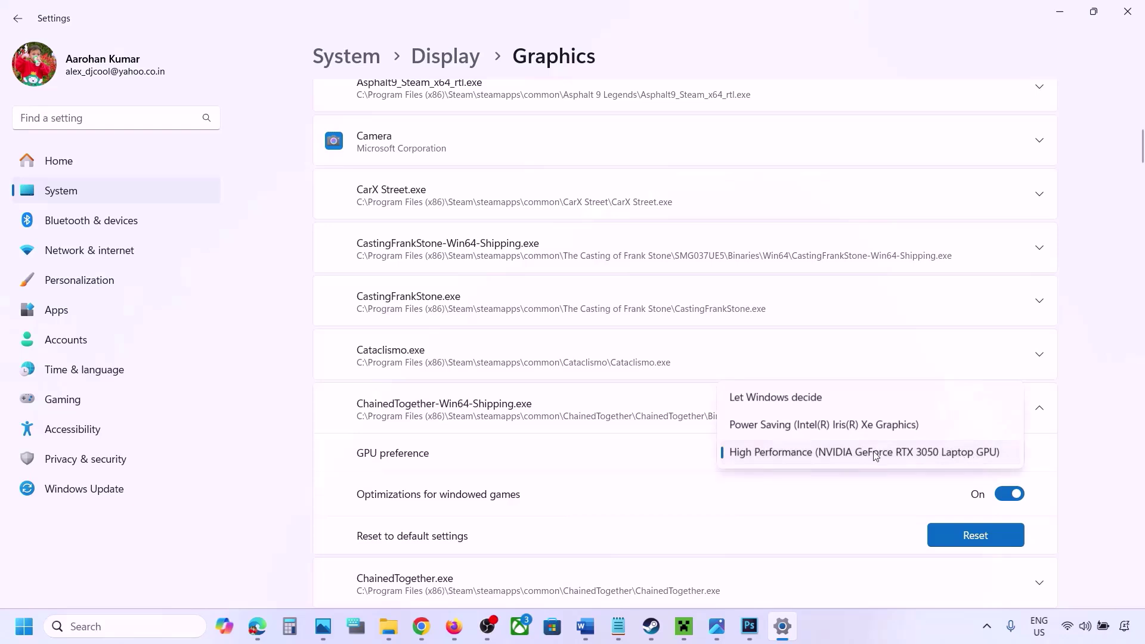
pyautogui.click(906, 454)
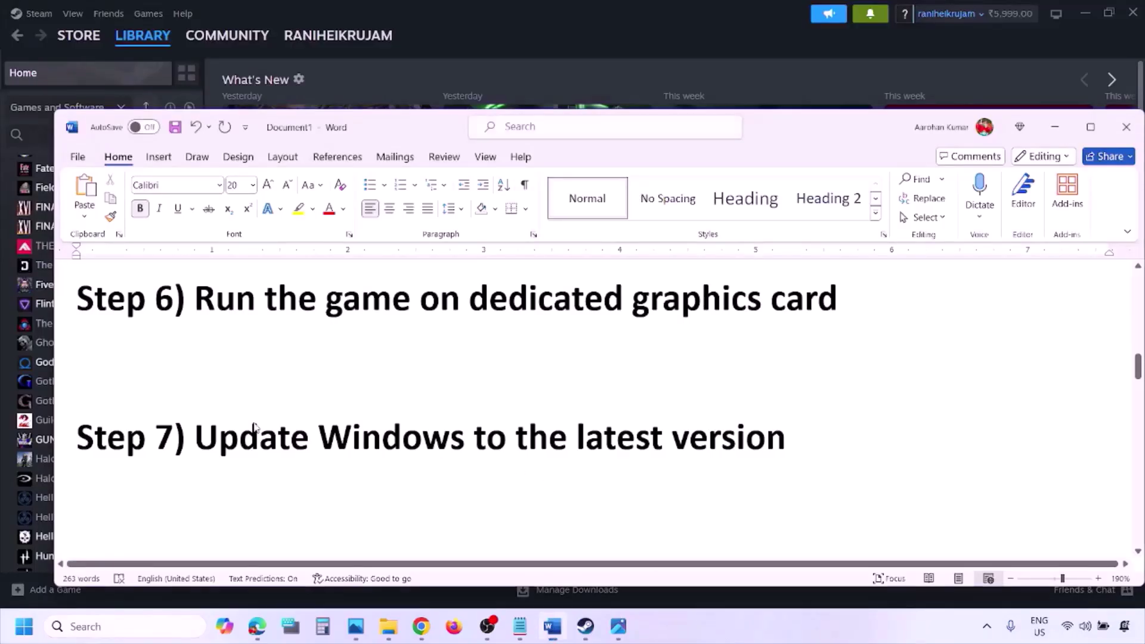
# Step: Highlight the Step 7 text about updating Windows in the document, and check for updates in Windows Update
pyautogui.moveTo(195, 440); pyautogui.dragTo(774, 453)
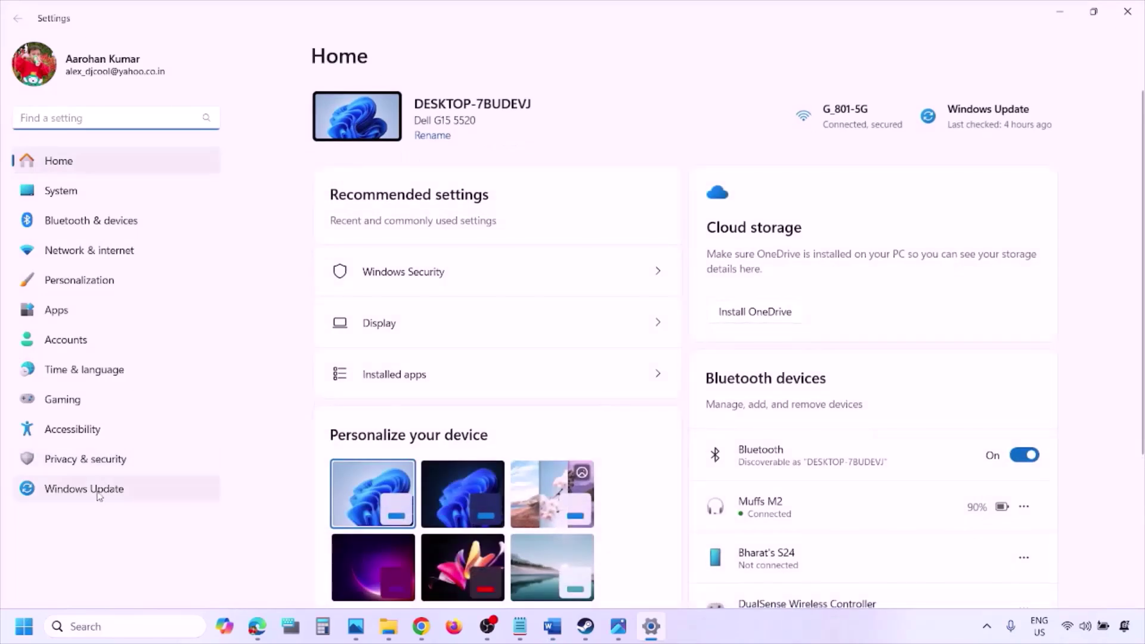
pyautogui.click(98, 491)
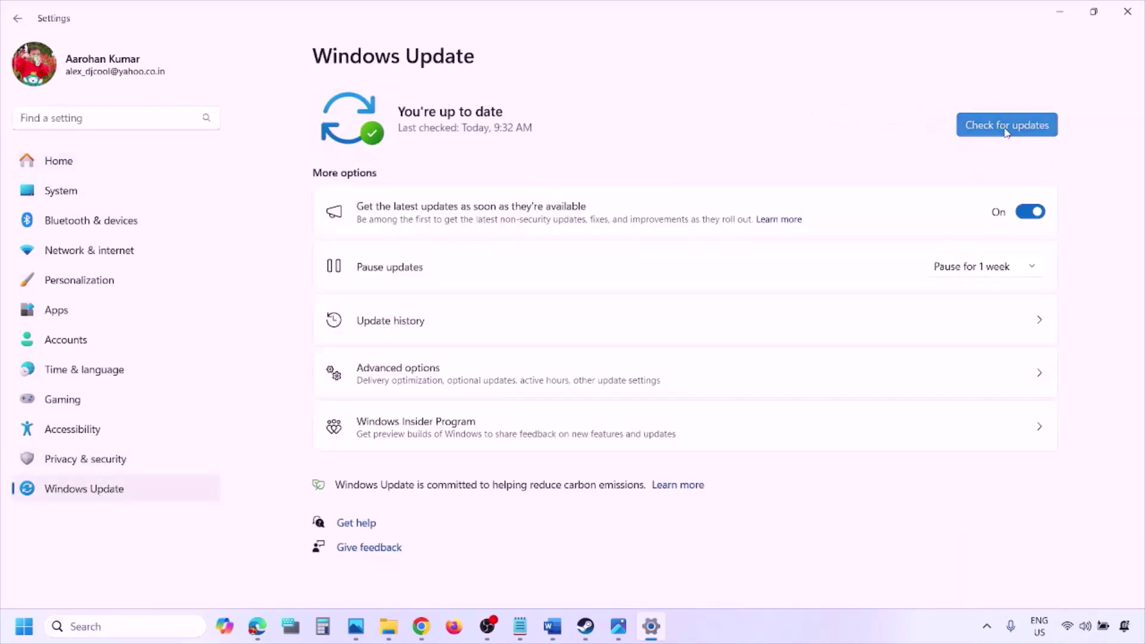
pyautogui.click(1008, 126)
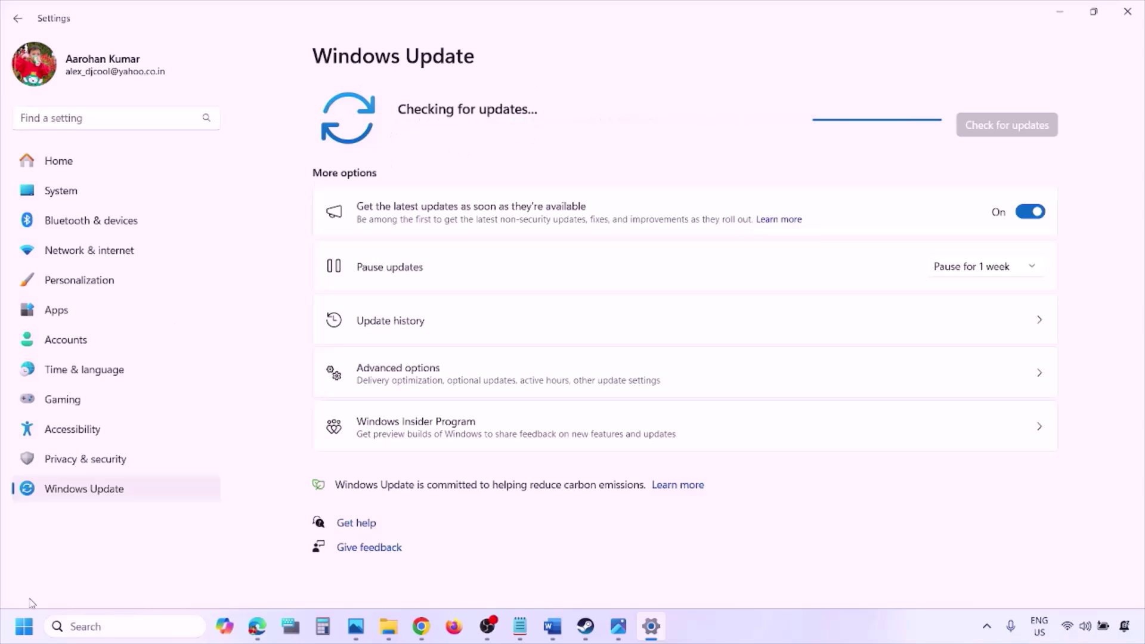
# Step: Show the power options for restarting the computer, and return to the Word document without restarting
pyautogui.click(23, 626)
pyautogui.click(435, 575)
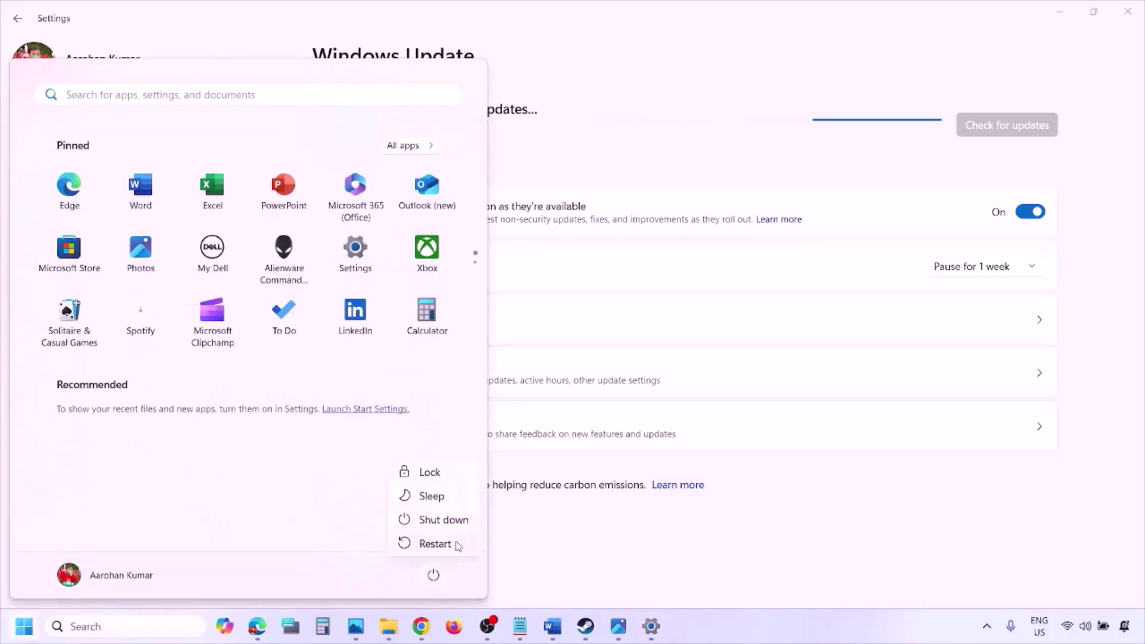
pyautogui.click(552, 626)
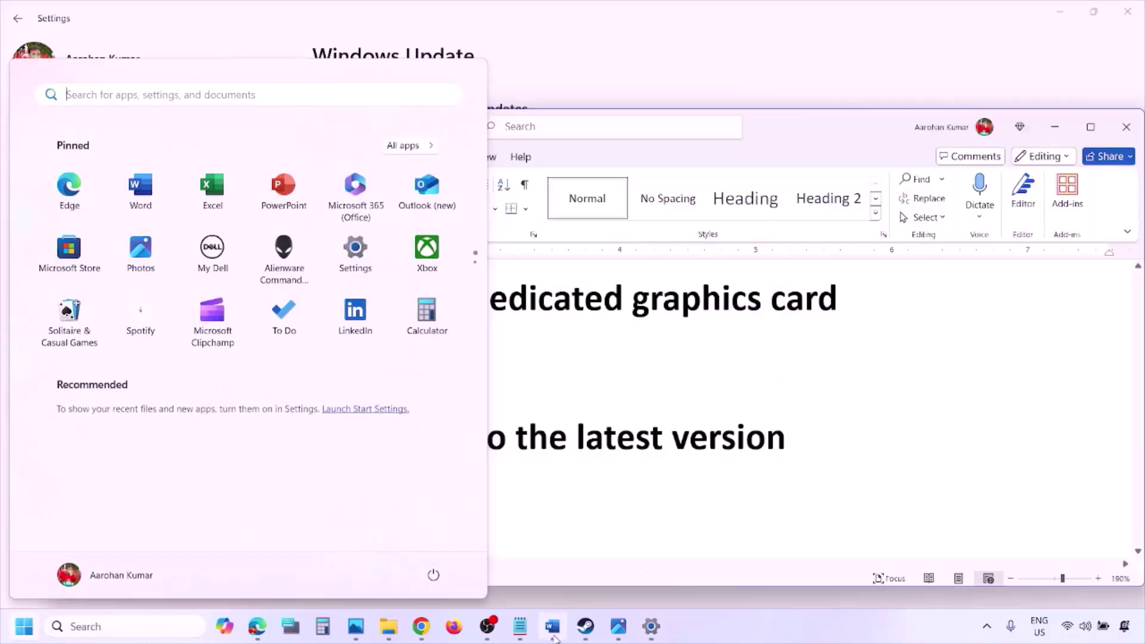
# Step: Copy the Step 8 Visual C++ download link from the document and open it in a new Chrome window
pyautogui.scroll(-3, 501, 466)
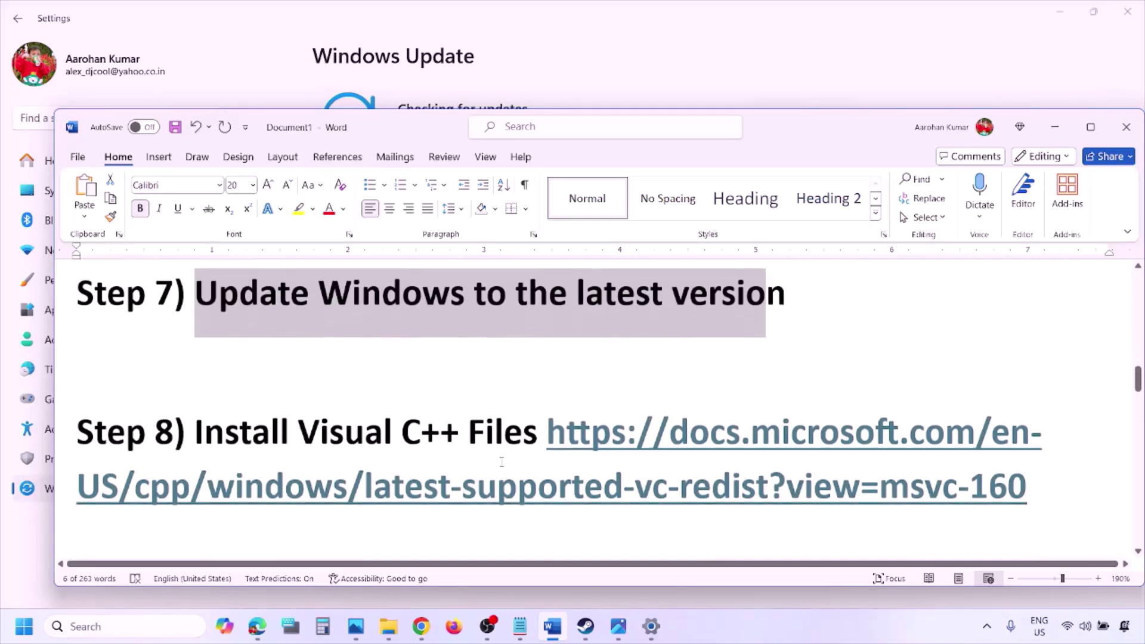
pyautogui.moveTo(1045, 496); pyautogui.dragTo(628, 442)
pyautogui.hotkey('ctrl', 'c')
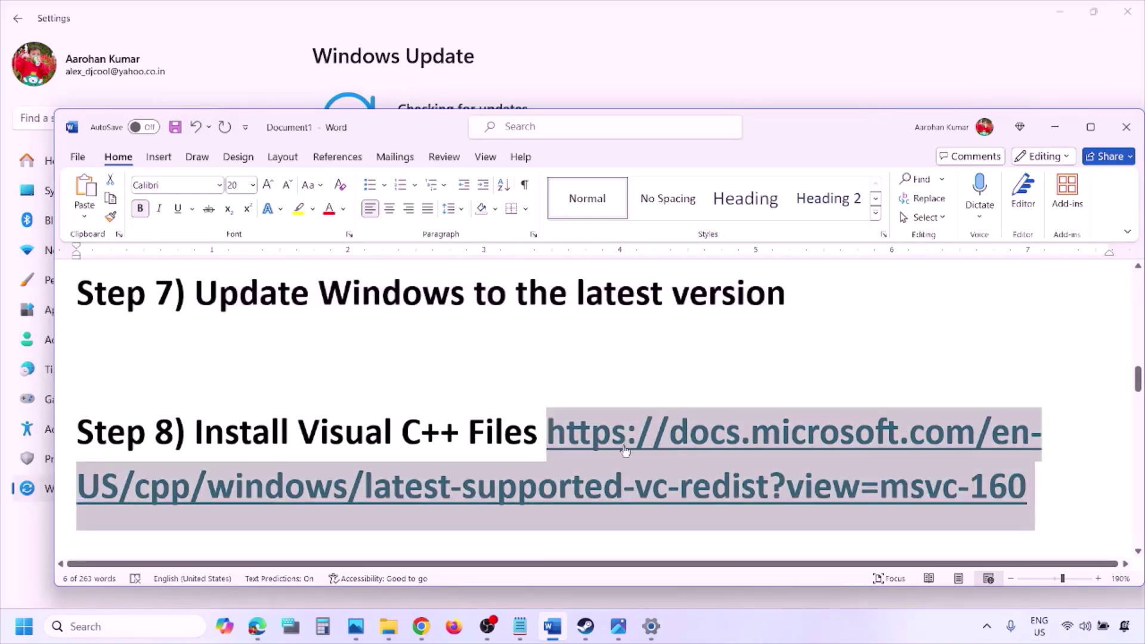
pyautogui.rightClick(421, 626)
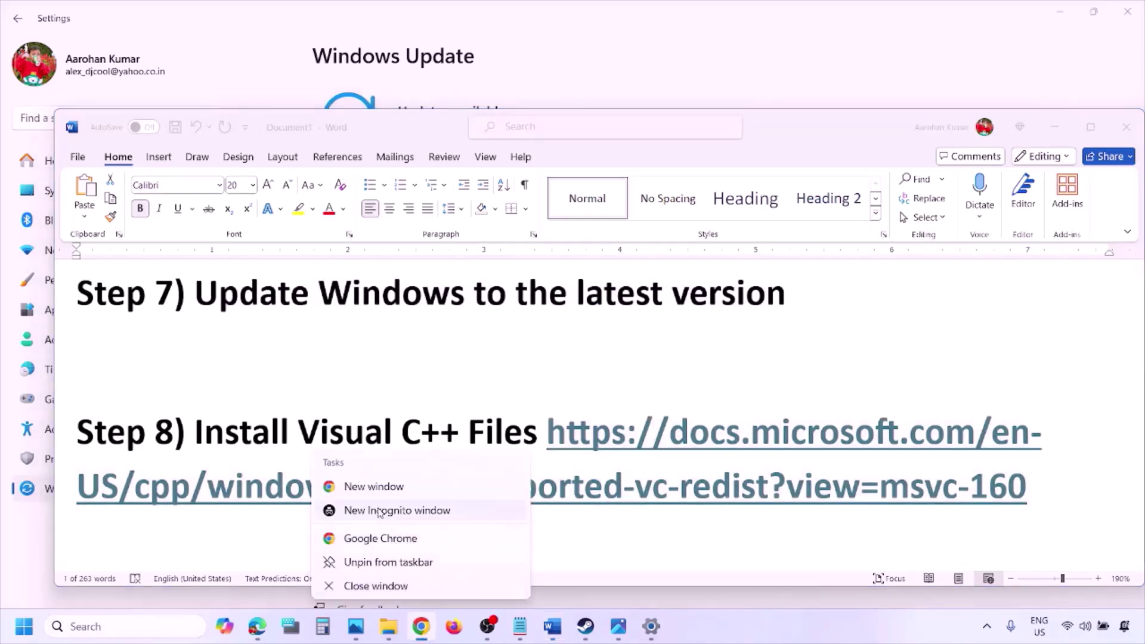
pyautogui.click(373, 495)
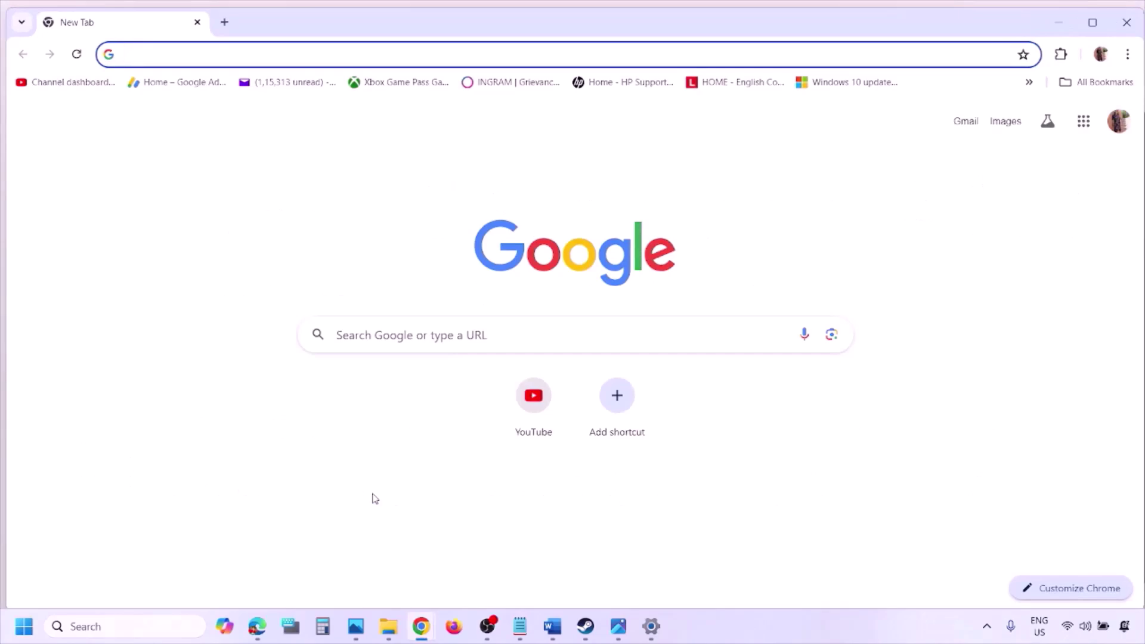
pyautogui.hotkey('ctrl', 'v')
pyautogui.press('Return')
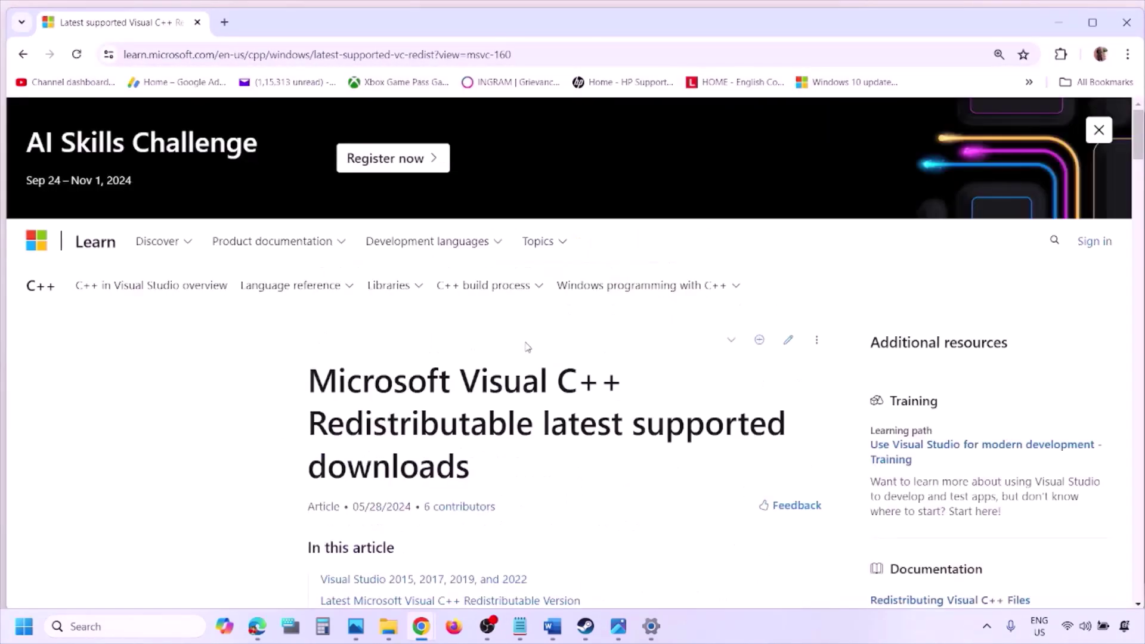
# Step: Find the Visual Studio 2015, 2017, 2019, and 2022 section and highlight the X86 and X64 entries in its download table
pyautogui.scroll(-5, 523, 345)
pyautogui.scroll(-4, 499, 344)
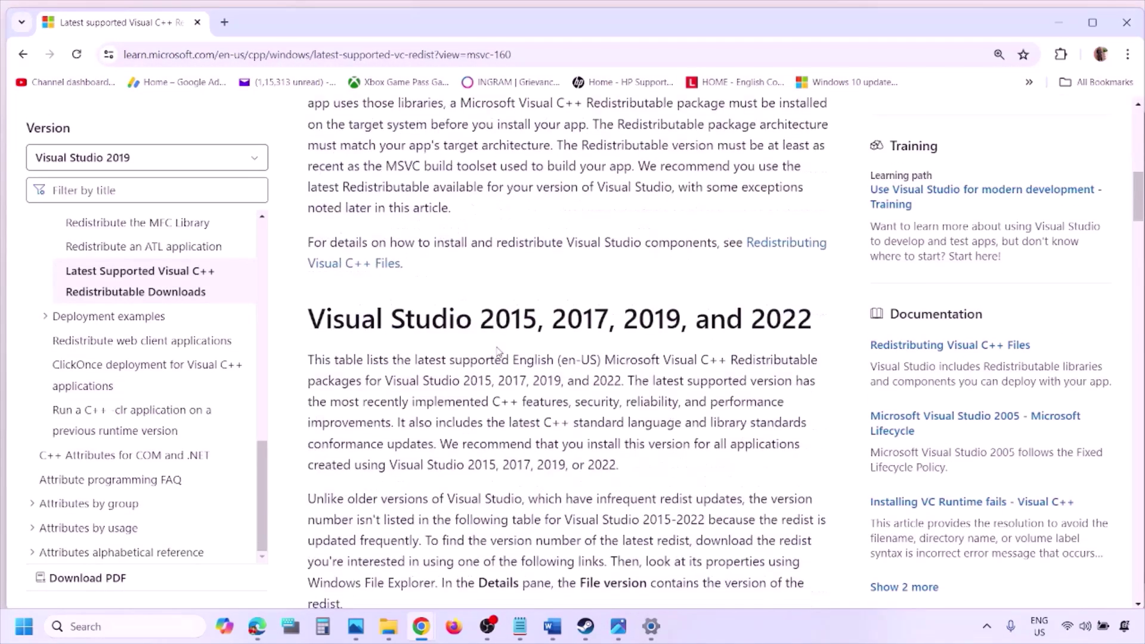
pyautogui.moveTo(371, 325); pyautogui.dragTo(769, 320)
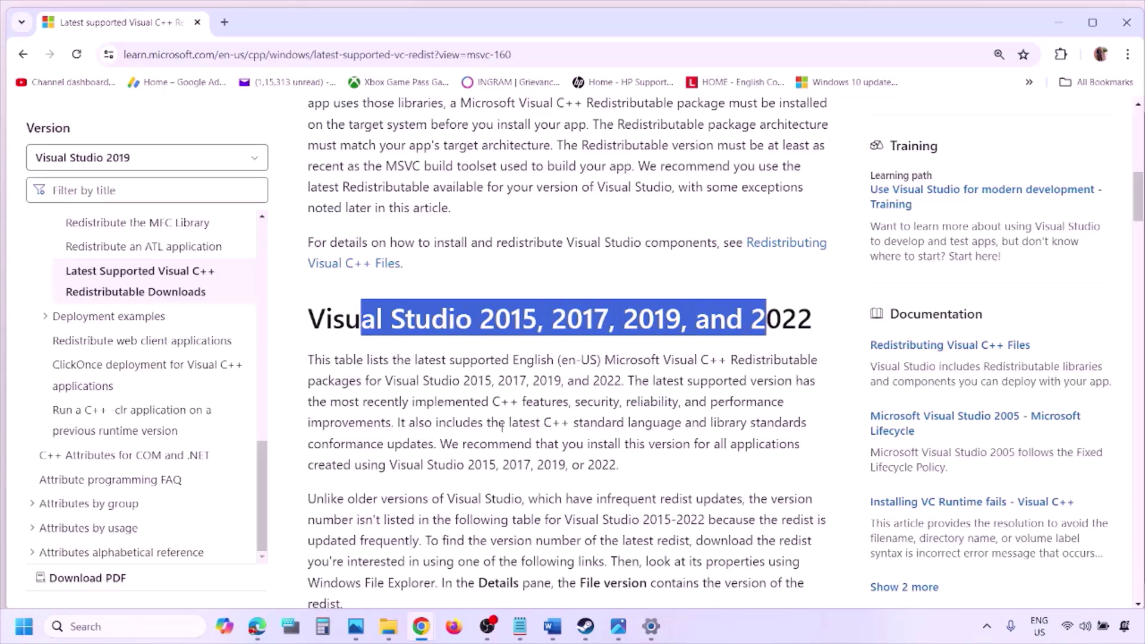
pyautogui.scroll(-10, 502, 425)
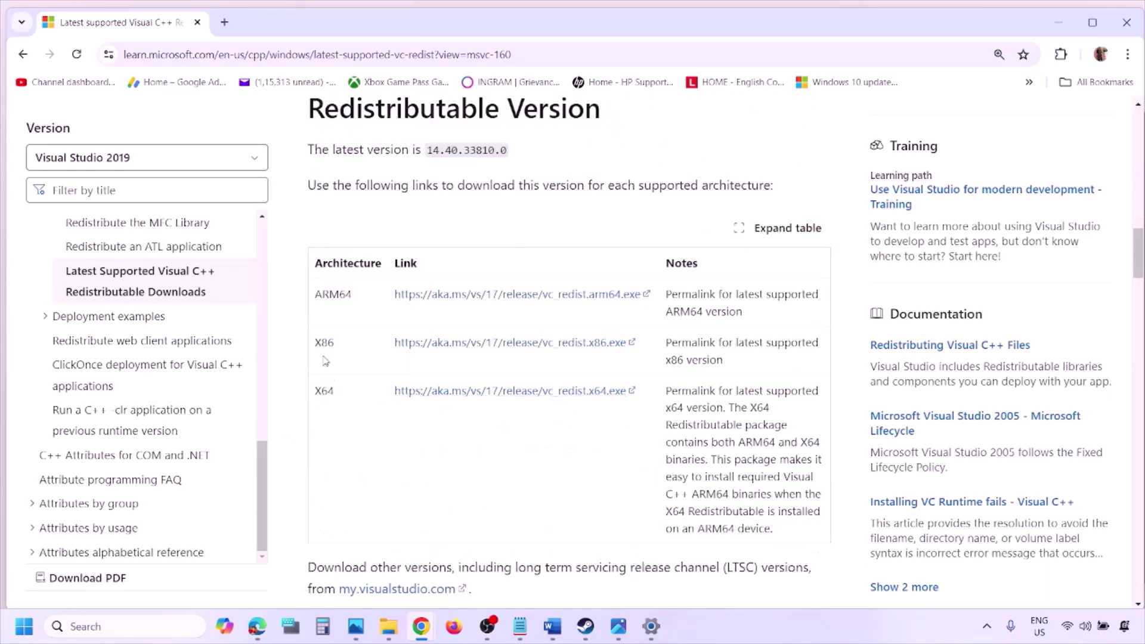
pyautogui.doubleClick(322, 343)
pyautogui.doubleClick(325, 390)
pyautogui.doubleClick(317, 342)
# Step: Download the X86 Visual C++ Redistributable, run the installer, and start its repair
pyautogui.moveTo(317, 342); pyautogui.dragTo(562, 348)
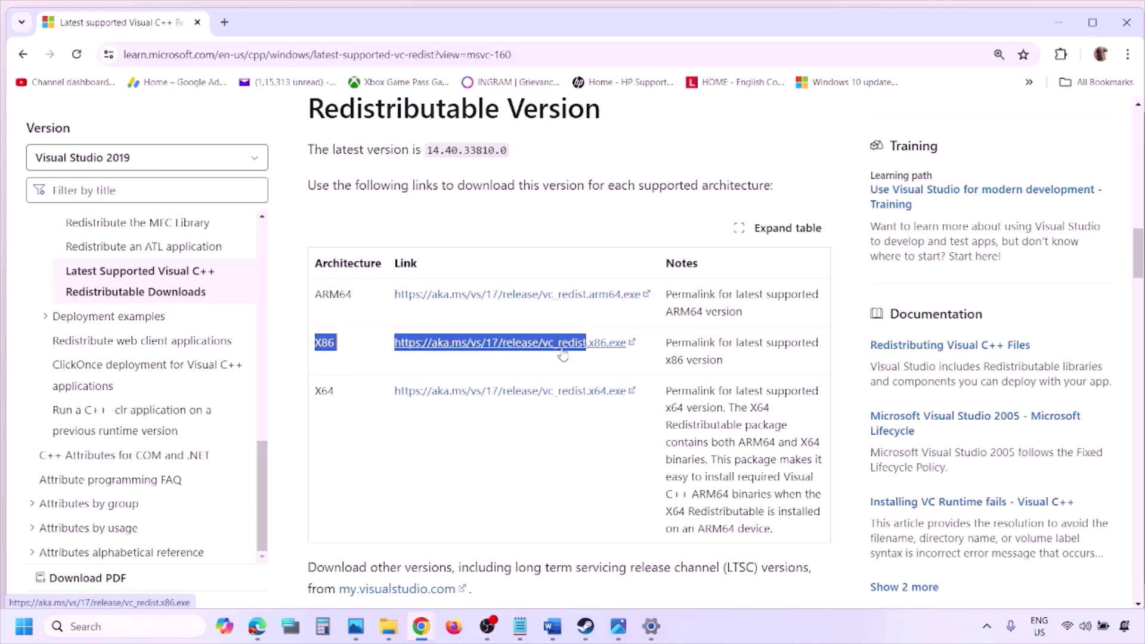
pyautogui.click(562, 352)
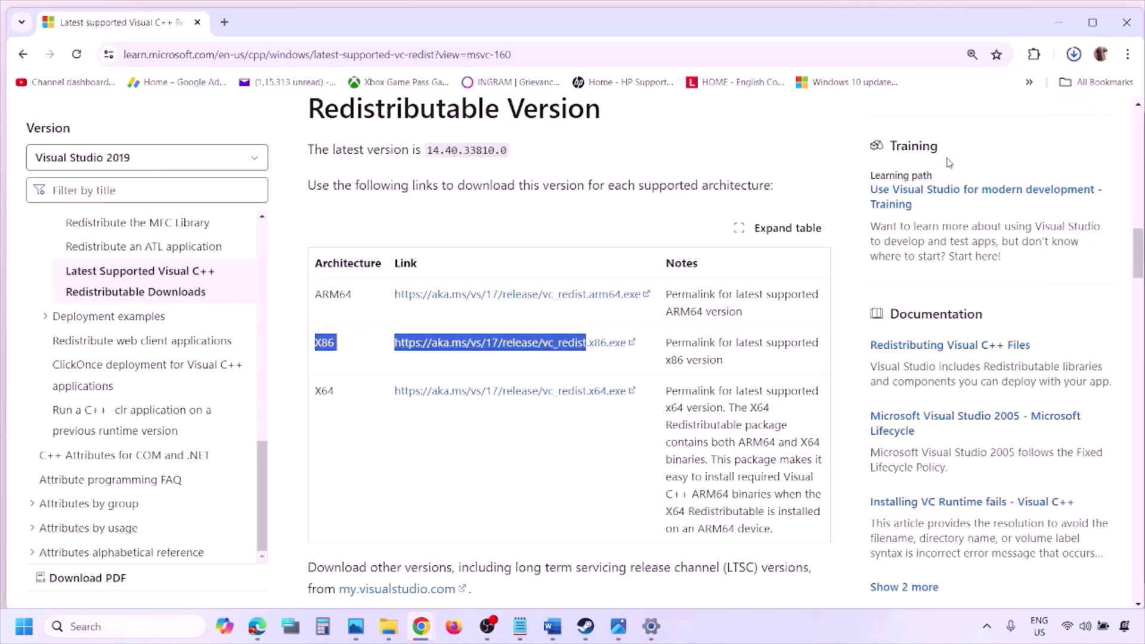
pyautogui.click(976, 100)
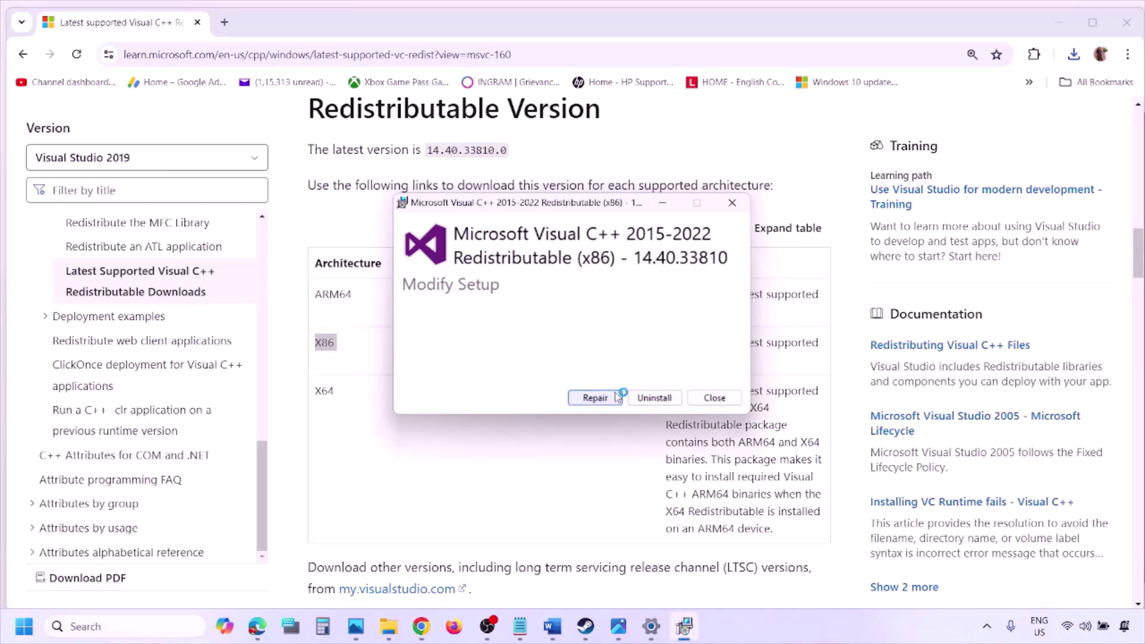
pyautogui.click(617, 398)
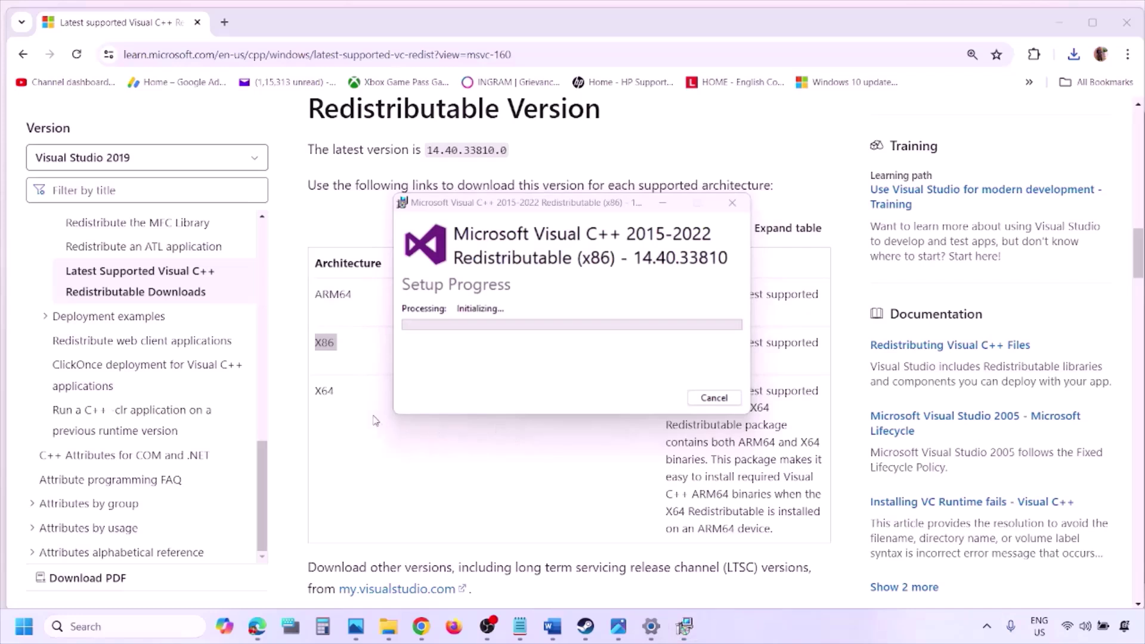
# Step: Download the X64 Visual C++ Redistributable, run the installer, and start its repair
pyautogui.doubleClick(322, 391)
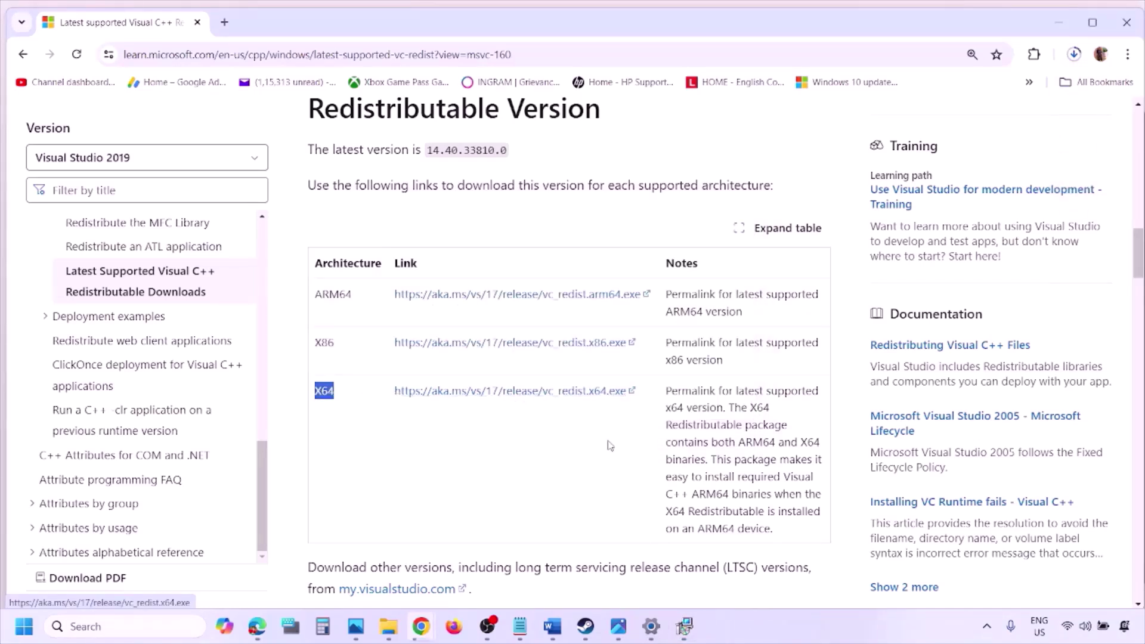
pyautogui.click(685, 634)
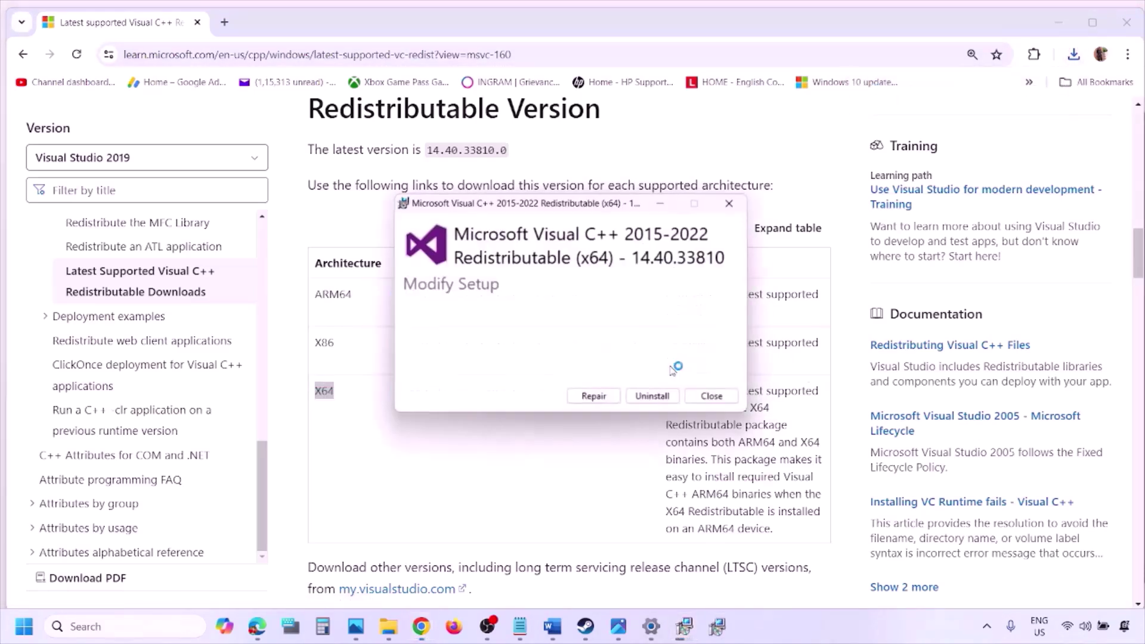
pyautogui.click(596, 397)
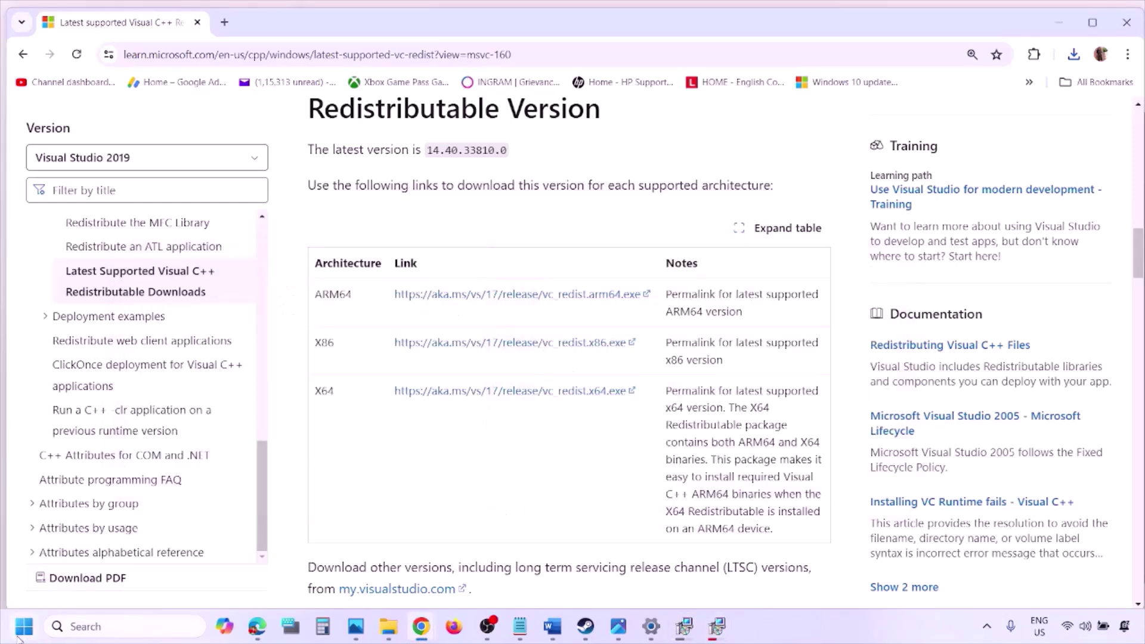
# Step: Show the Restart option among the computer's power options, and dismiss it without restarting
pyautogui.click(19, 635)
pyautogui.click(433, 576)
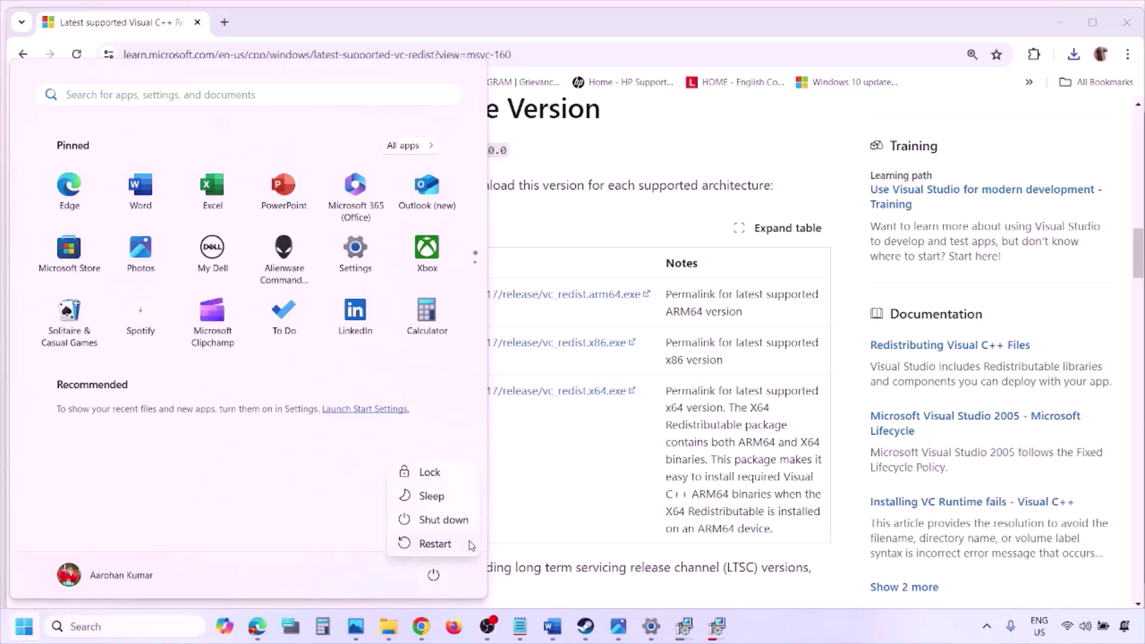
pyautogui.press('Escape')
pyautogui.click(593, 507)
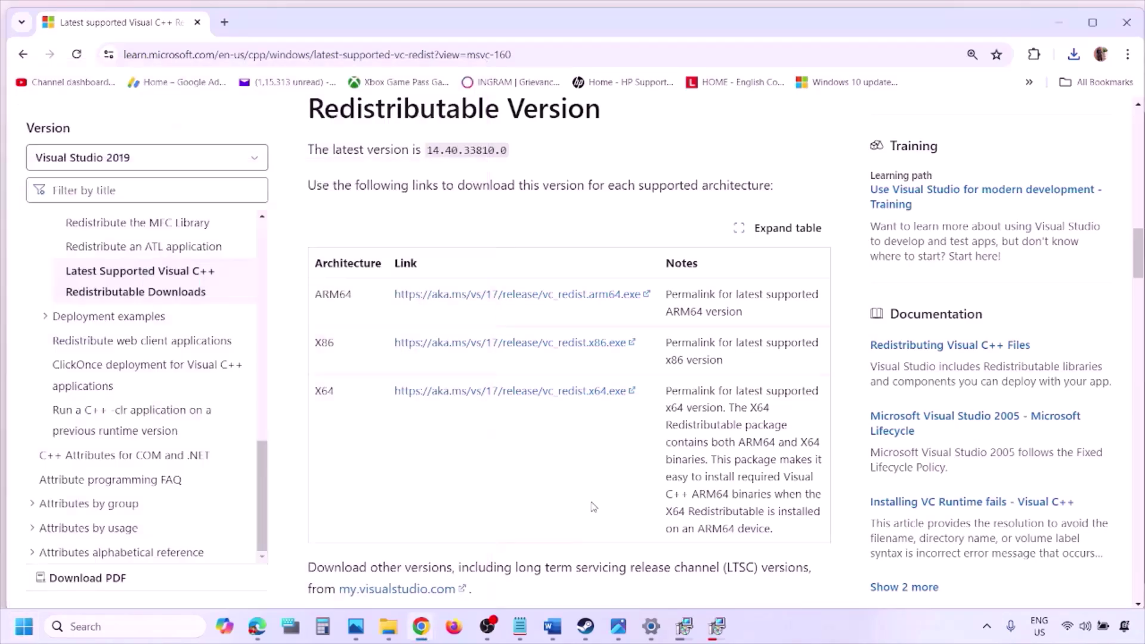
# Step: Switch to the Word document, maximize it at Step 9, and highlight the text about unplugging external devices and USB adapters
pyautogui.click(552, 626)
pyautogui.scroll(-2, 490, 404)
pyautogui.scroll(-3, 491, 404)
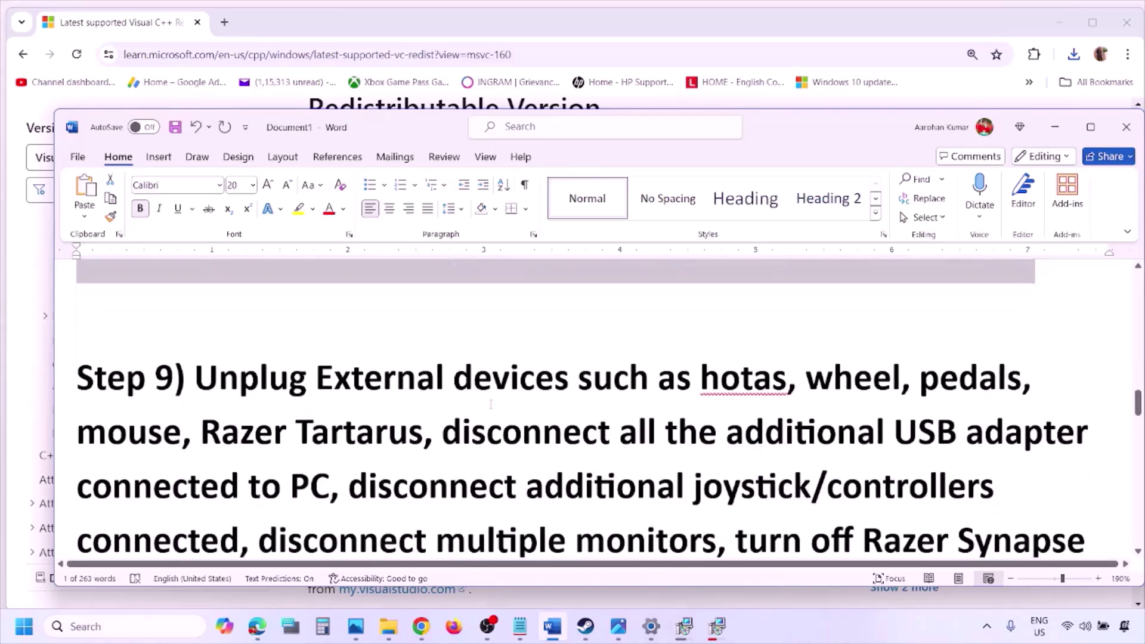
pyautogui.click(1093, 128)
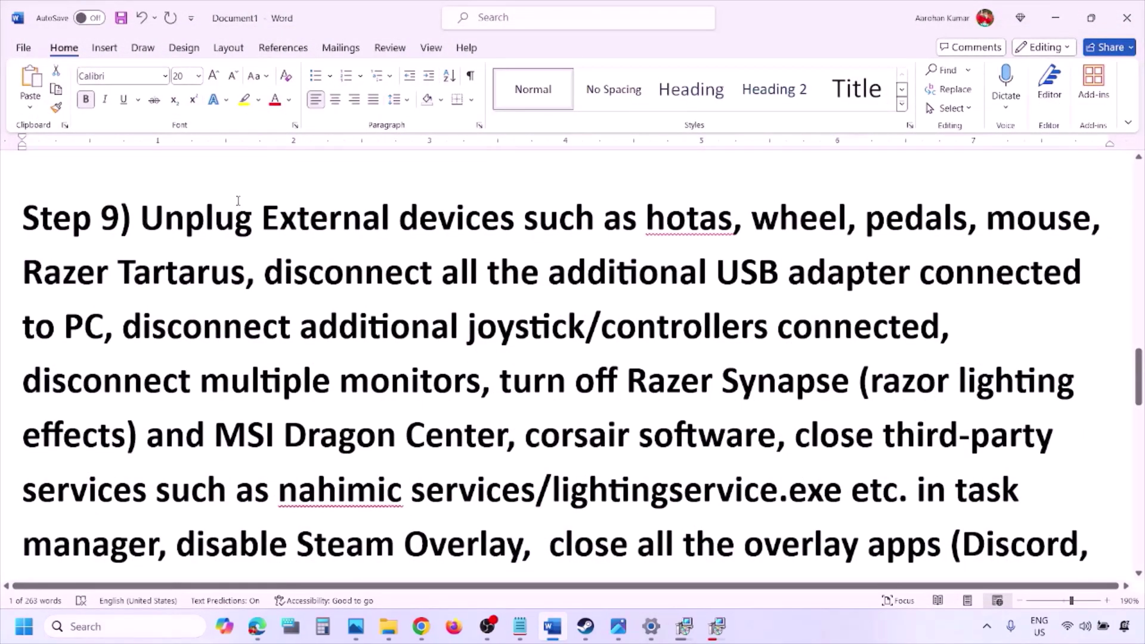
pyautogui.moveTo(238, 200); pyautogui.dragTo(915, 280)
pyautogui.click(848, 270)
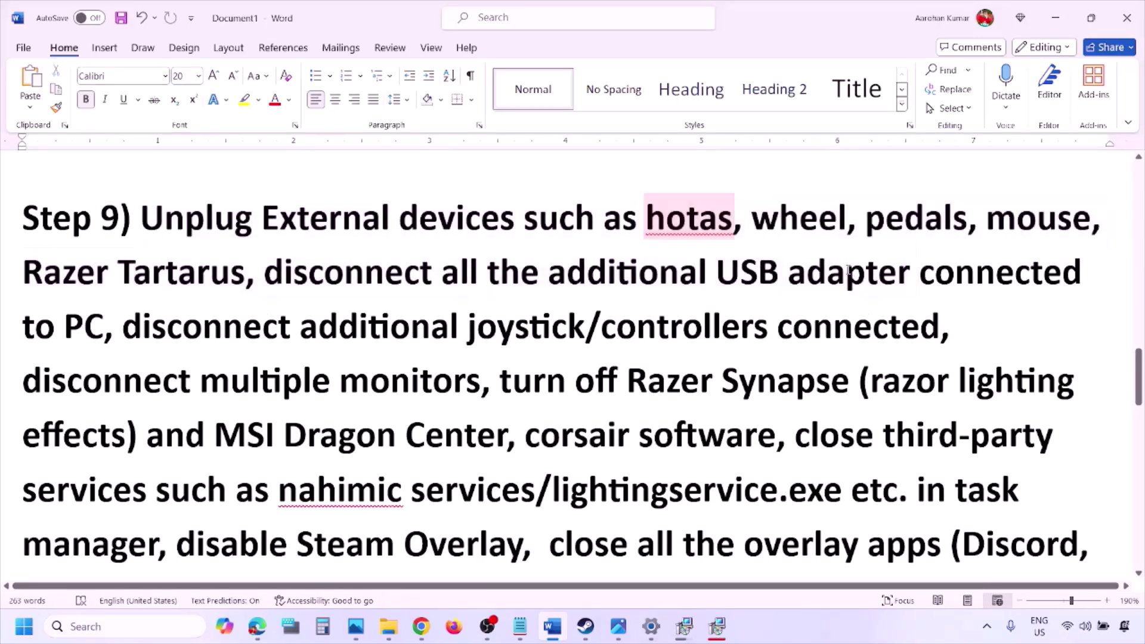
# Step: Highlight the Step 9 phrases from disconnecting additional joysticks and monitors through turning off Razer Synapse and third-party services to disabling Steam Overlay
pyautogui.moveTo(131, 326); pyautogui.dragTo(936, 334)
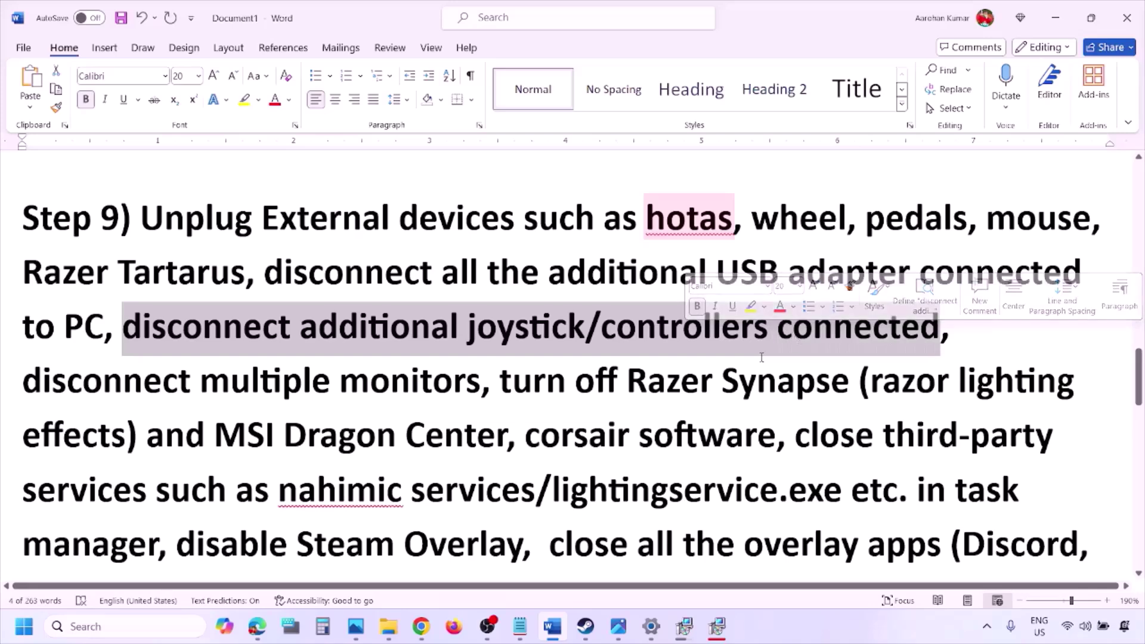
pyautogui.click(757, 379)
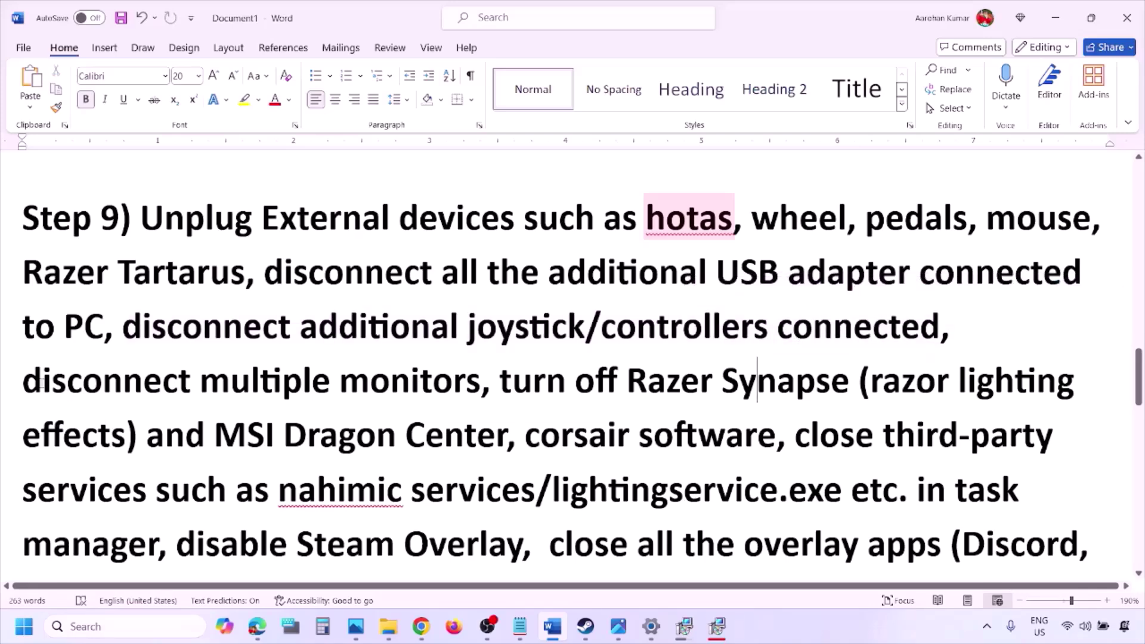
pyautogui.moveTo(40, 384); pyautogui.dragTo(398, 385)
pyautogui.scroll(-1, 495, 321)
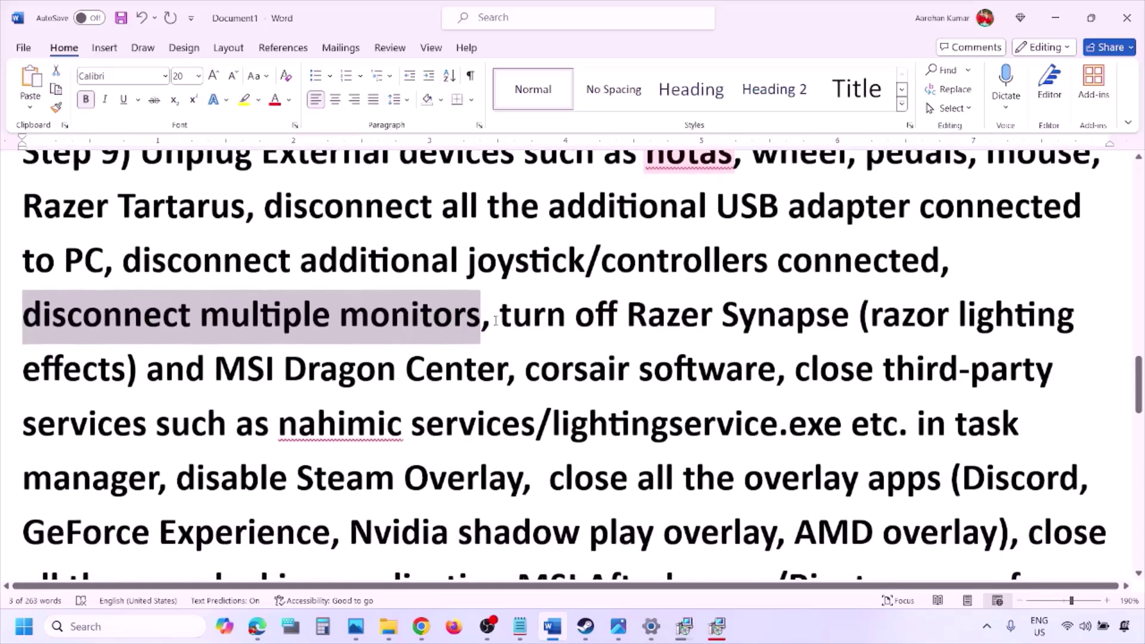
pyautogui.moveTo(505, 312); pyautogui.dragTo(178, 477)
pyautogui.scroll(-1, 203, 476)
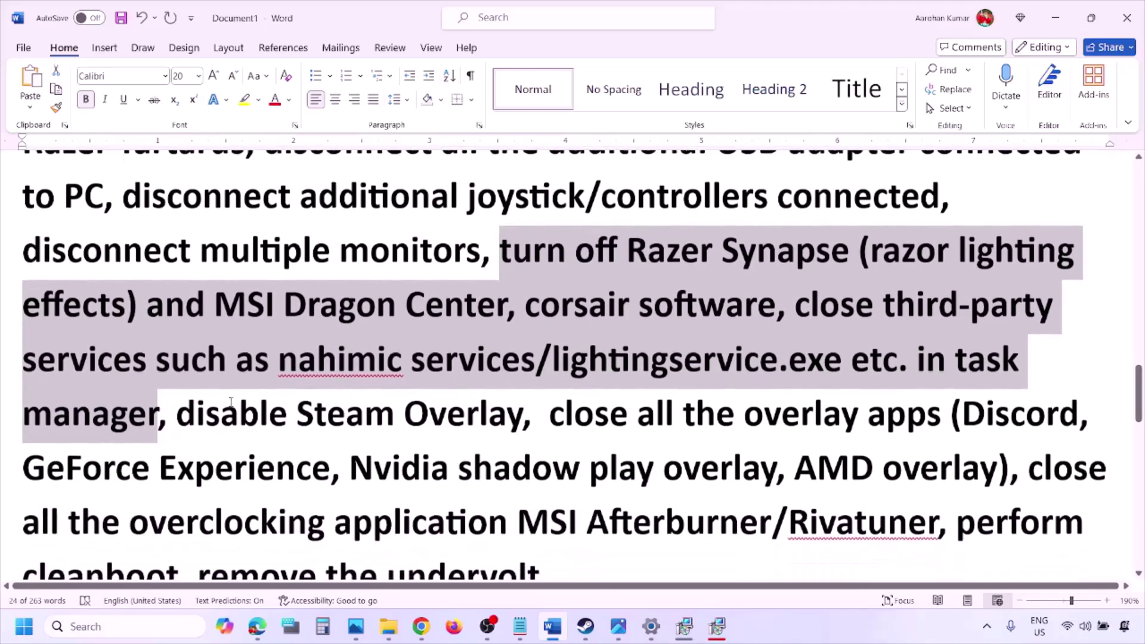
pyautogui.moveTo(178, 415); pyautogui.dragTo(521, 415)
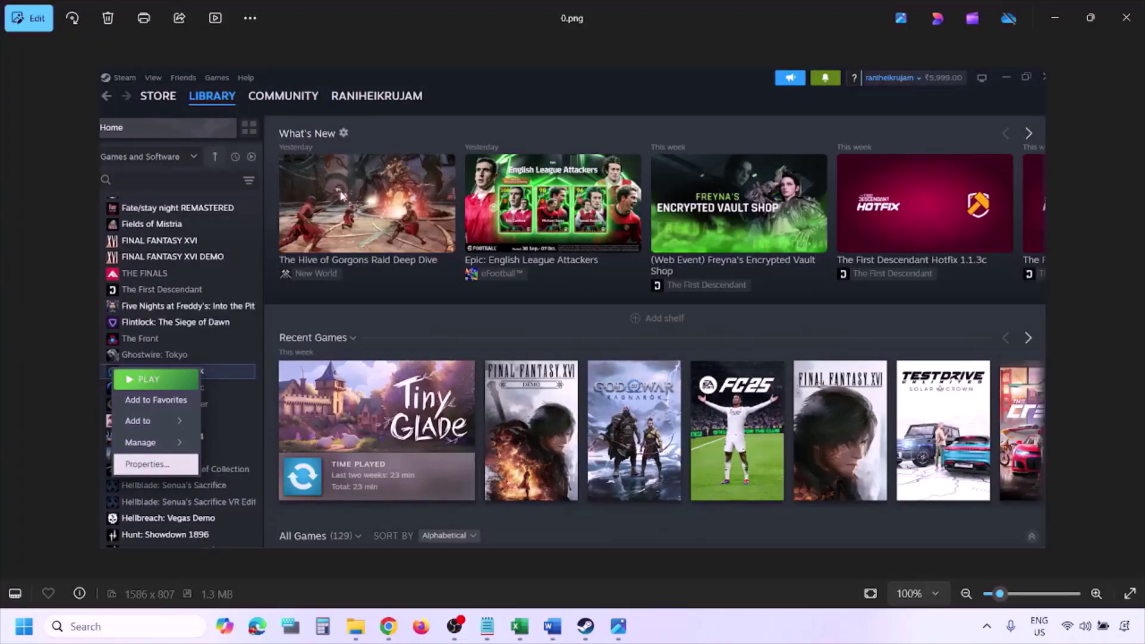
# Step: View the Steam library screenshot 0.png and the image after it, and highlight the "disable Steam Overlay" text in the Word document
pyautogui.hotkey('ctrl', '+')
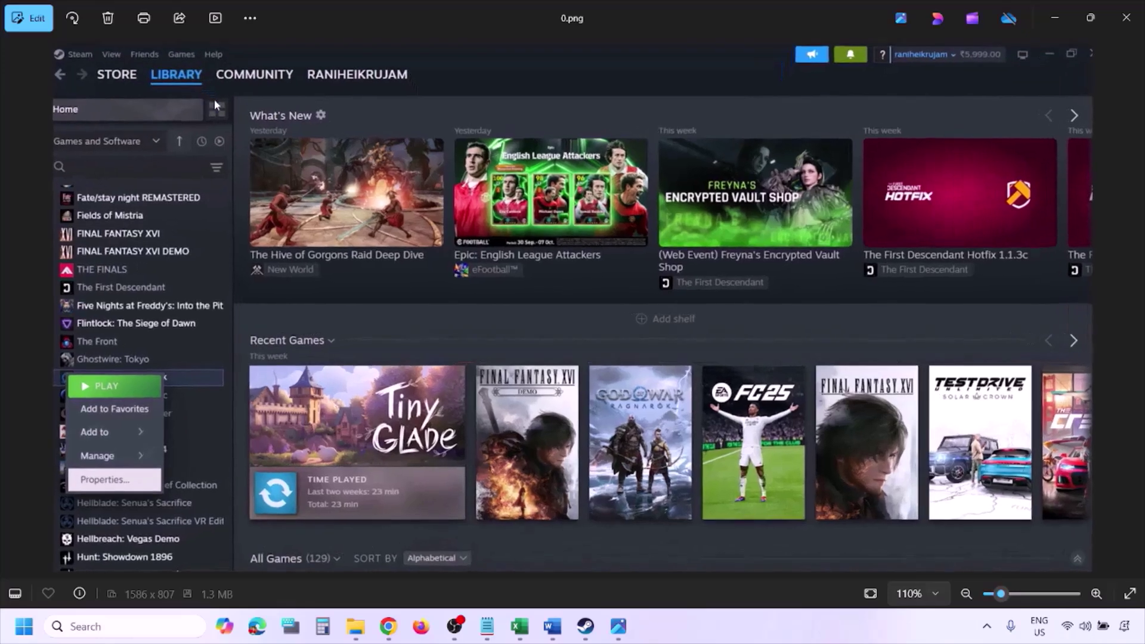
pyautogui.hotkey('ctrl', '-')
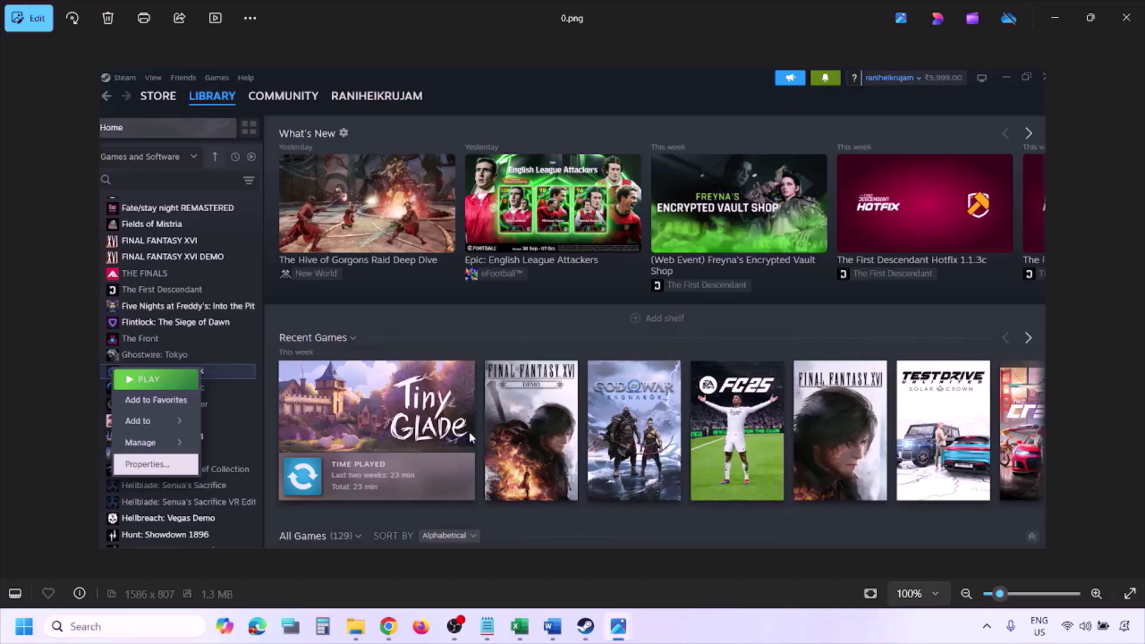
pyautogui.press('Right')
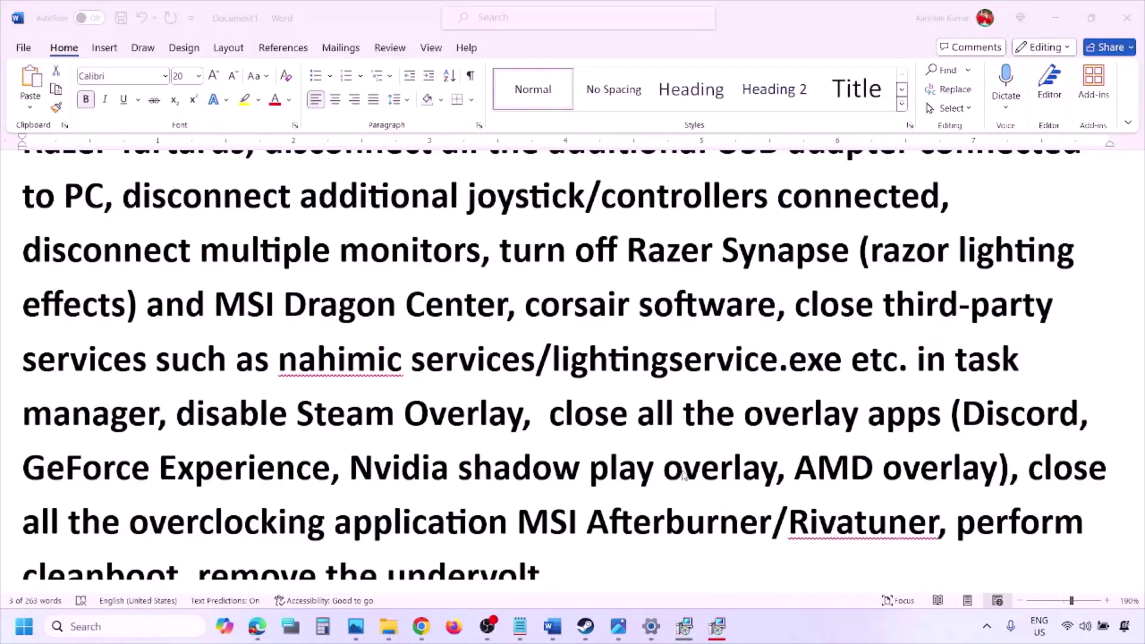
pyautogui.scroll(-2, 683, 473)
pyautogui.moveTo(177, 322); pyautogui.dragTo(565, 326)
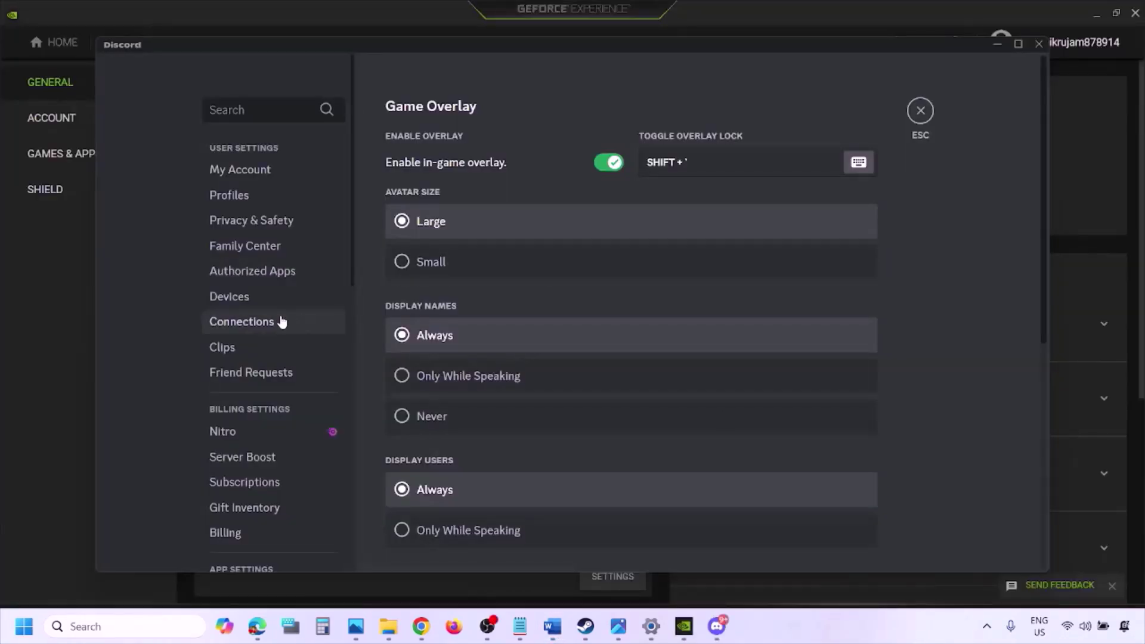
# Step: Turn off the in-game overlay in Discord's Game Overlay settings
pyautogui.scroll(-10, 282, 322)
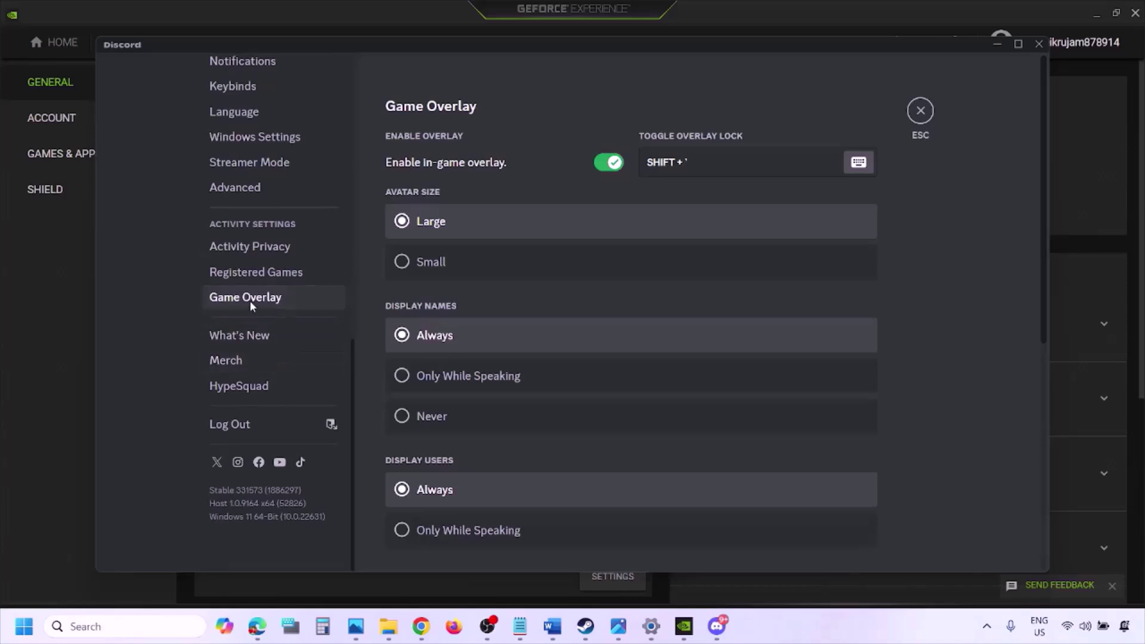
pyautogui.click(264, 298)
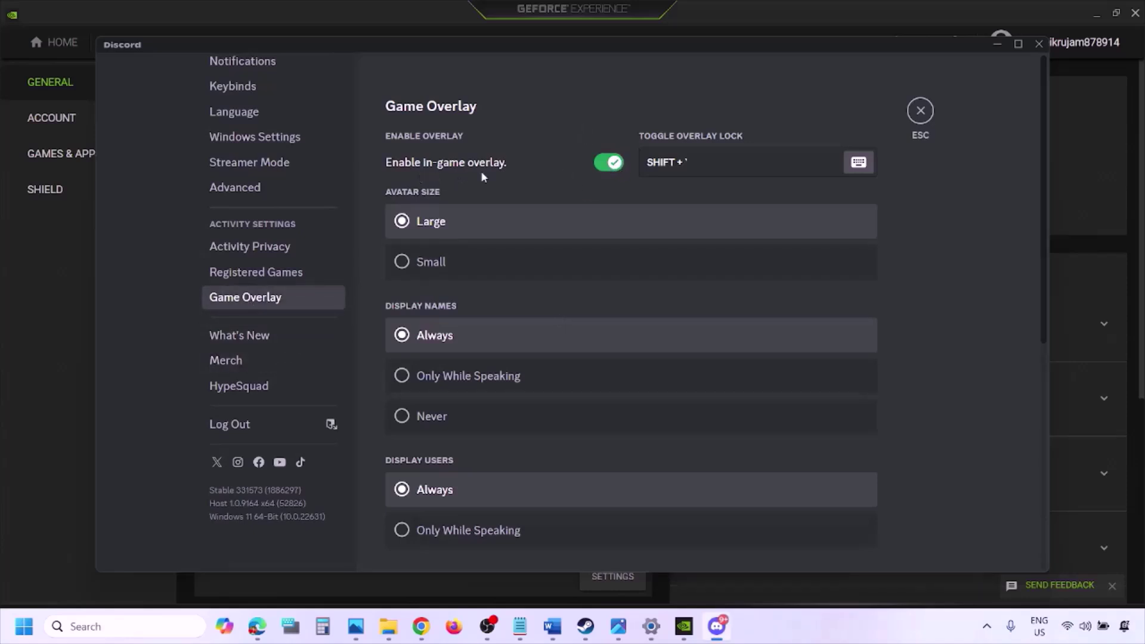
pyautogui.click(602, 167)
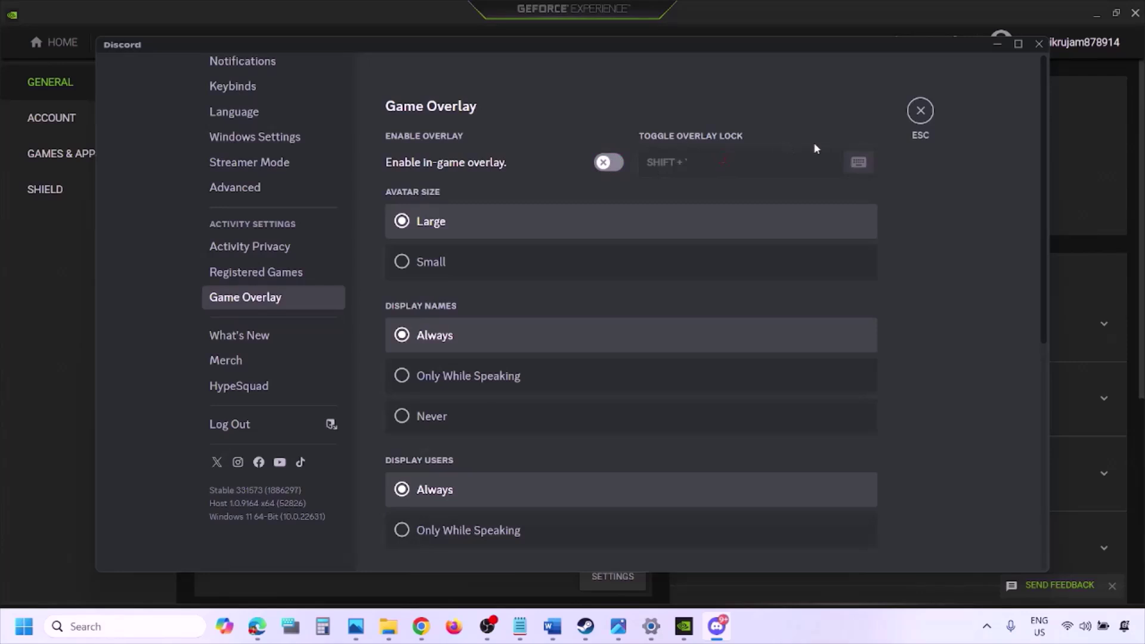
# Step: Switch to GeForce Experience, turn off its in-game overlay, and return to the Word document
pyautogui.click(688, 631)
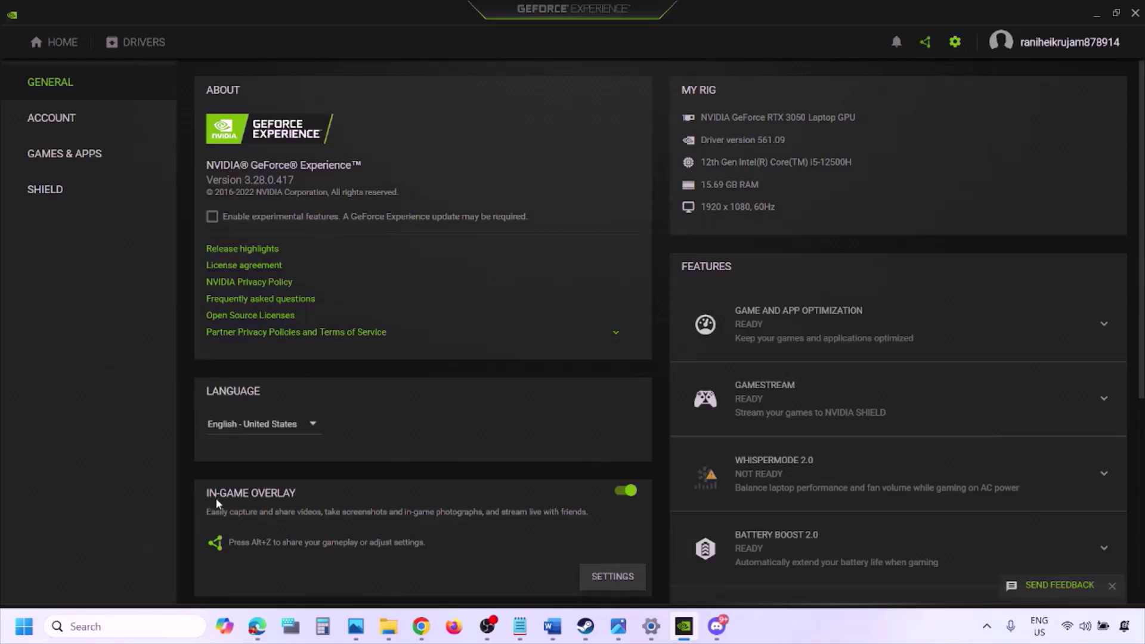
pyautogui.click(623, 493)
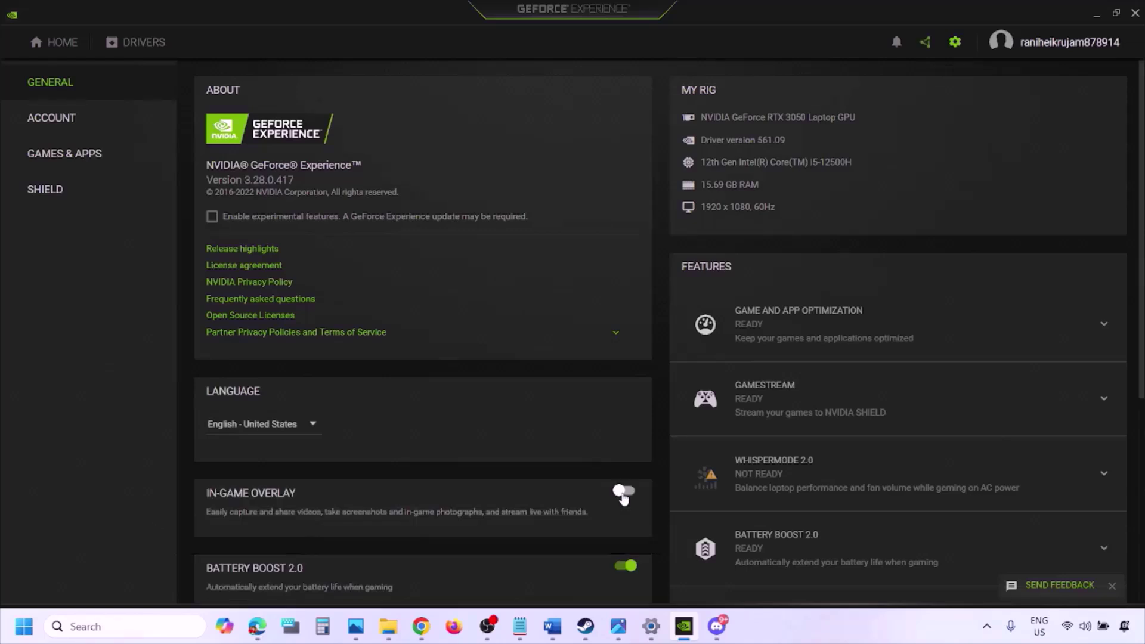
pyautogui.click(552, 626)
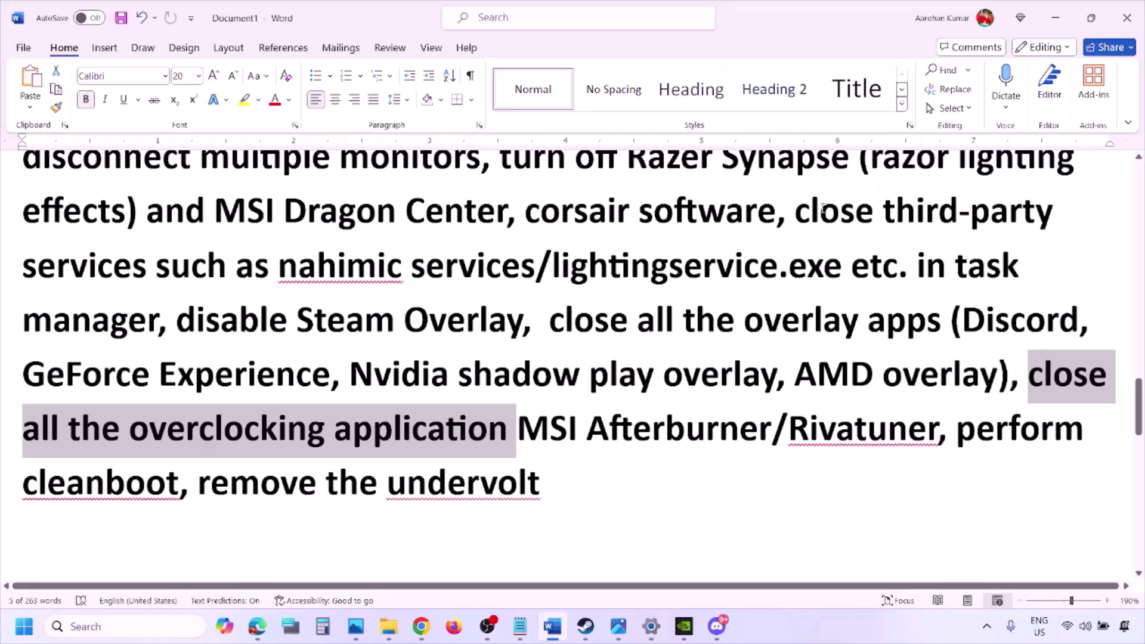
# Step: Highlight the phrase "close all the overlay apps" in the Step 9 paragraph of the Word document
pyautogui.scroll(3, 822, 208)
pyautogui.scroll(-2, 578, 350)
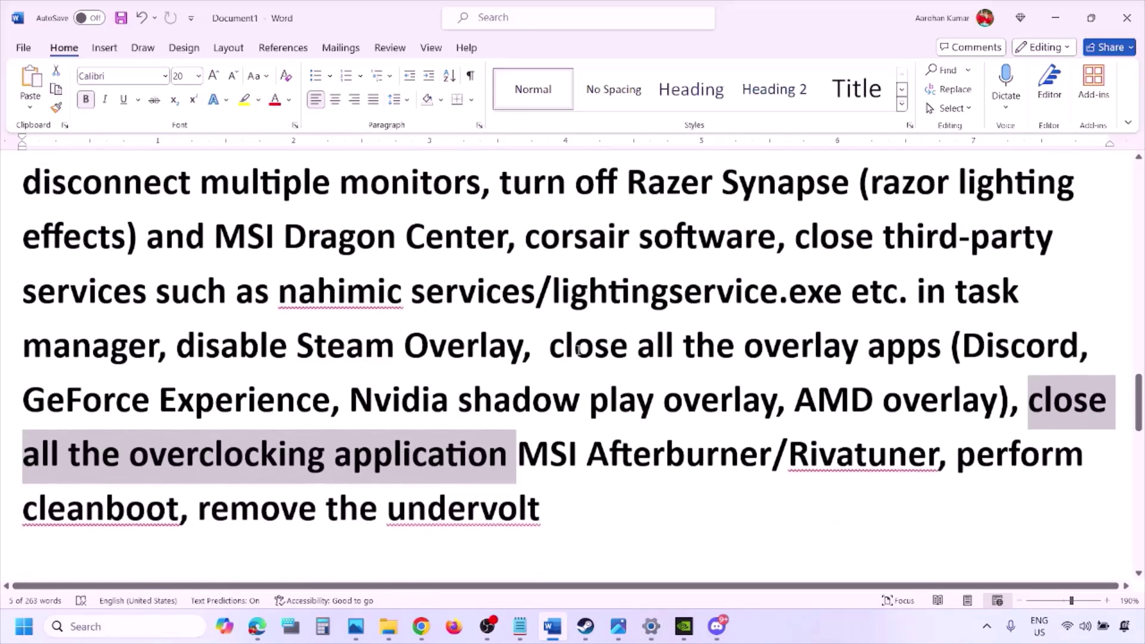
pyautogui.moveTo(565, 349); pyautogui.dragTo(894, 358)
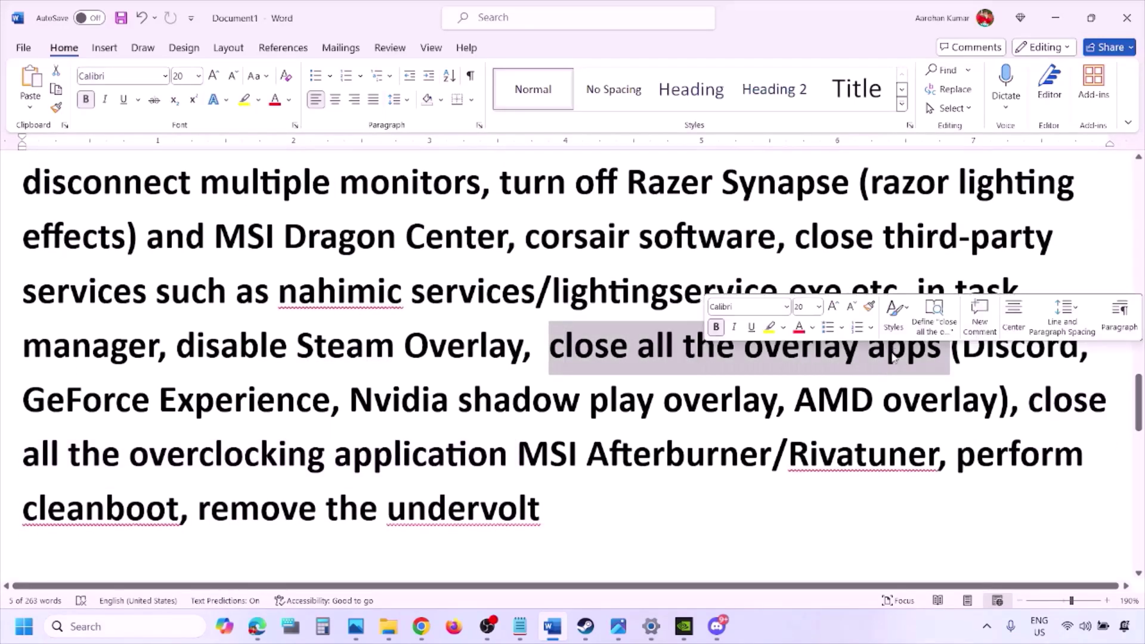
pyautogui.click(551, 352)
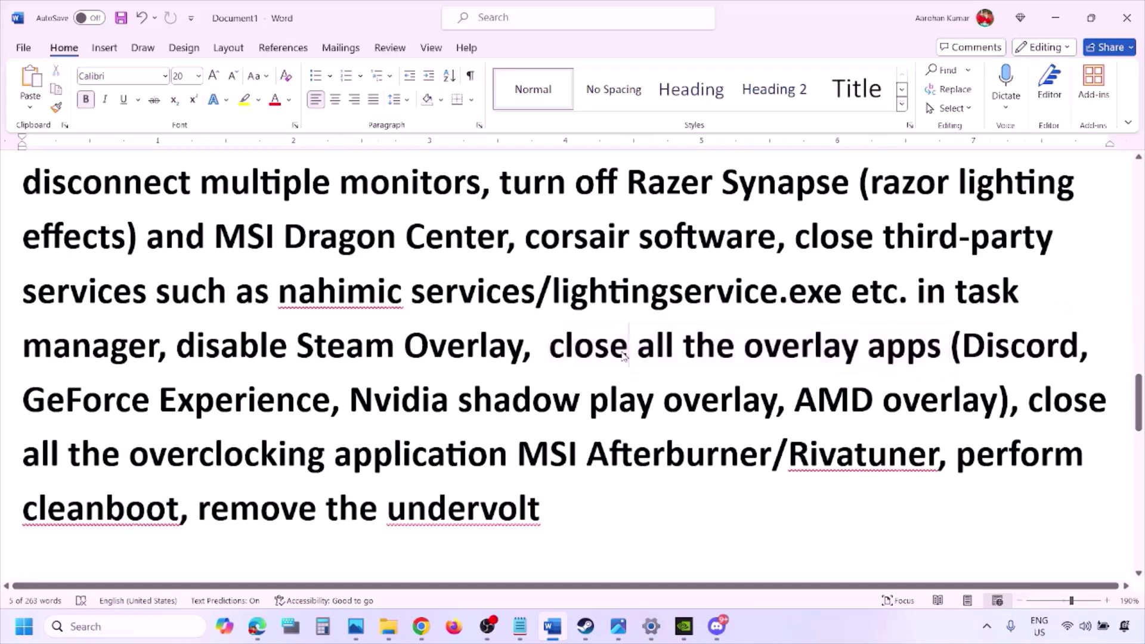
pyautogui.moveTo(551, 351); pyautogui.dragTo(942, 355)
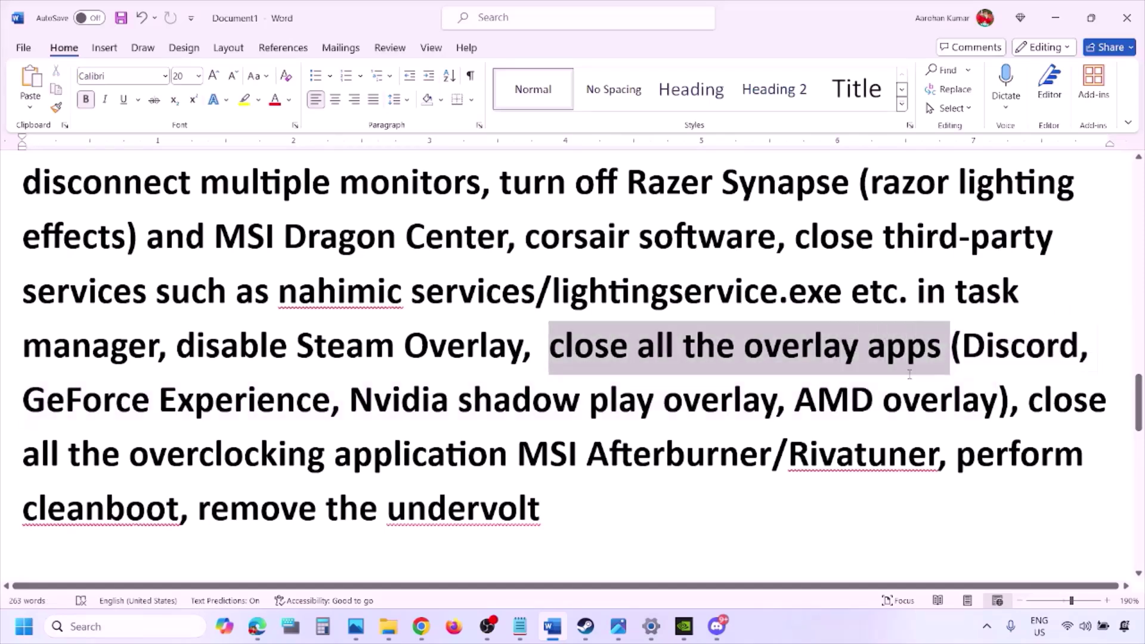
# Step: Quit the overlay and background apps running in the system tray, including Discord, NVIDIA GeForce Experience and Logitech G HUB
pyautogui.click(989, 631)
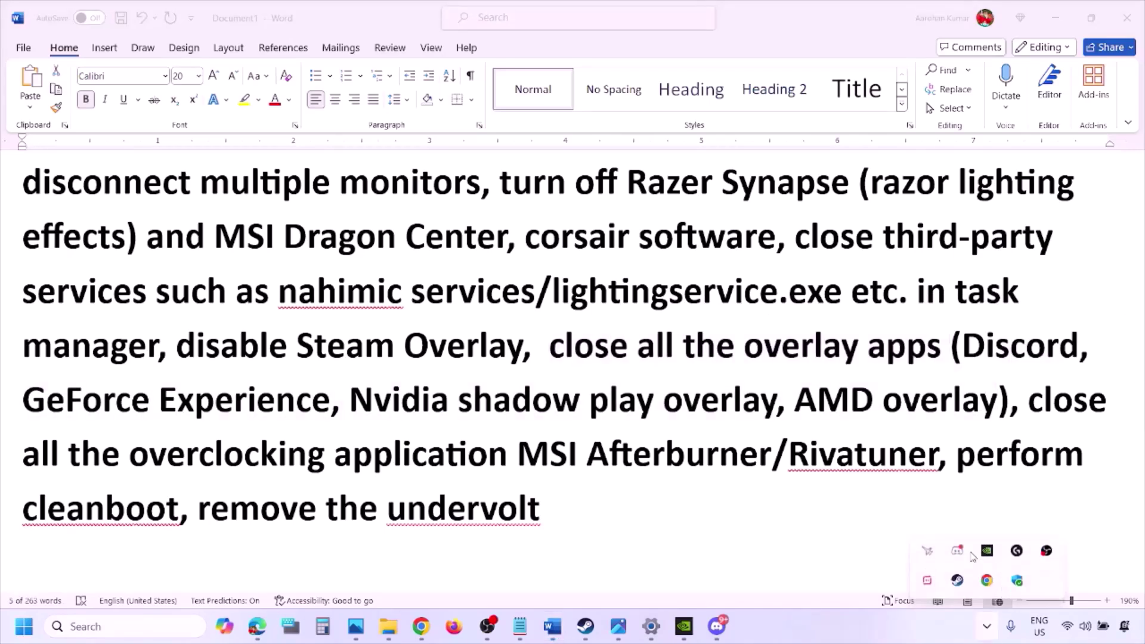
pyautogui.rightClick(958, 554)
pyautogui.click(1017, 538)
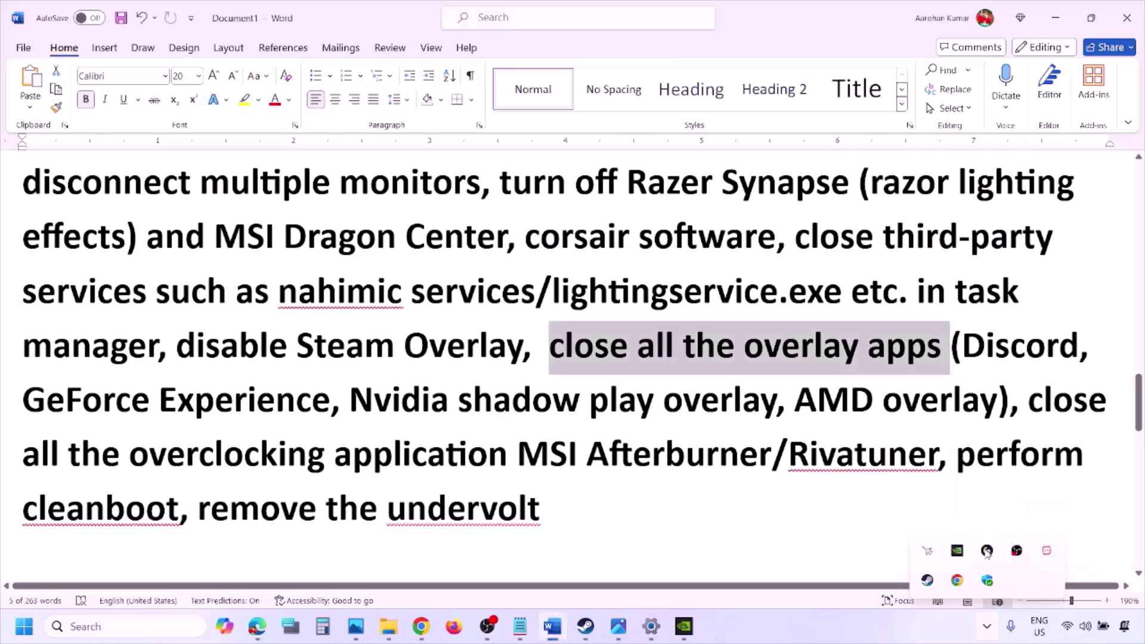
pyautogui.rightClick(956, 552)
pyautogui.click(996, 559)
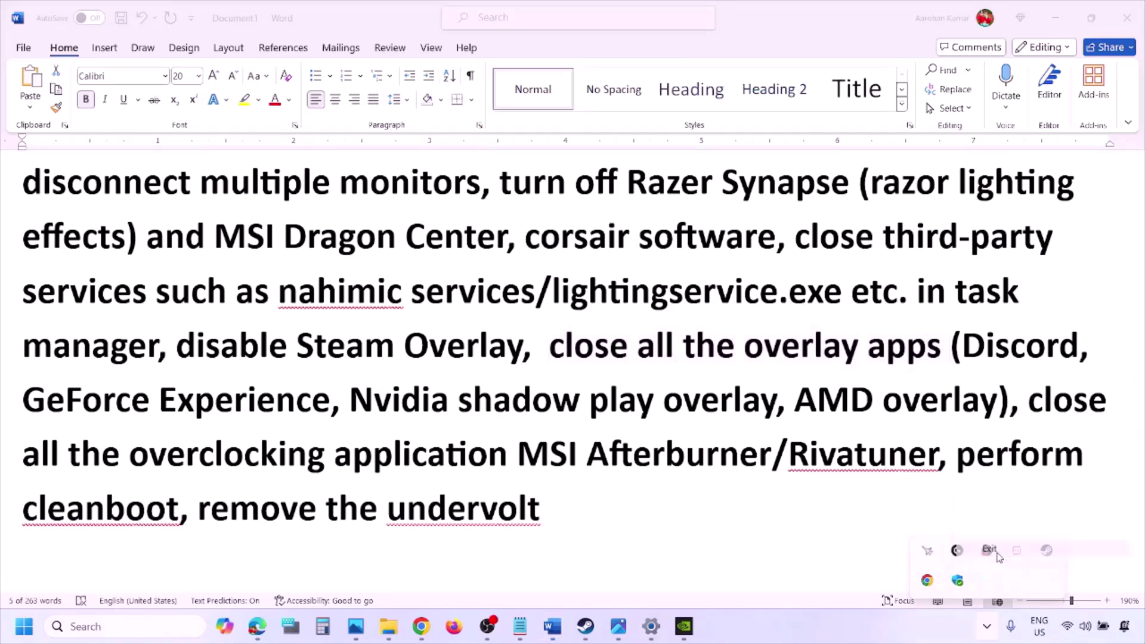
pyautogui.rightClick(957, 551)
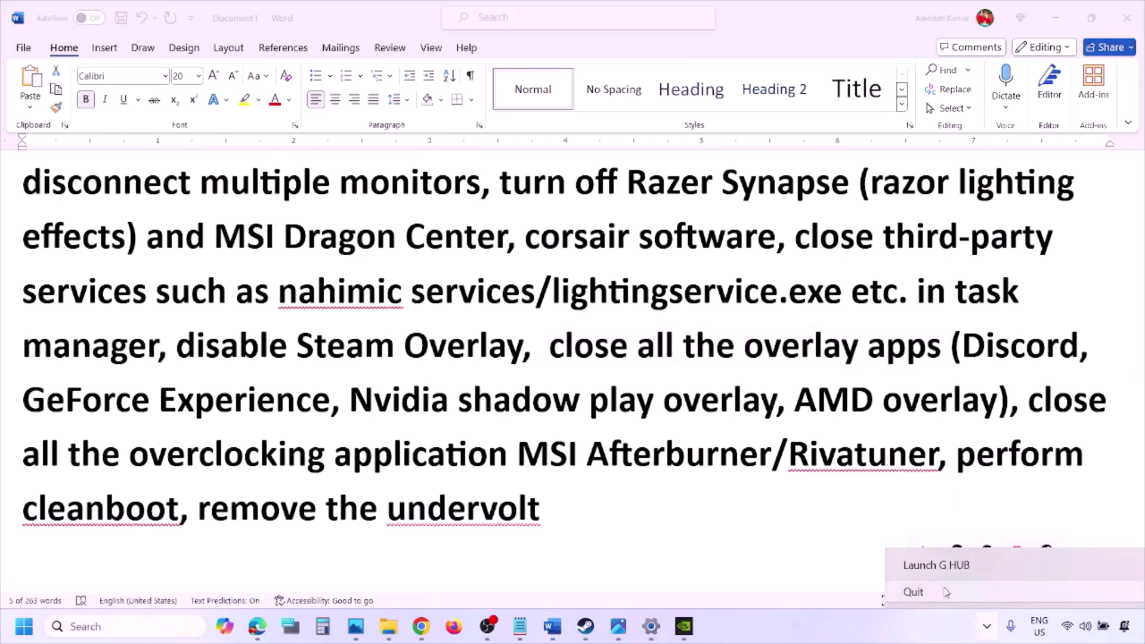
pyautogui.click(992, 590)
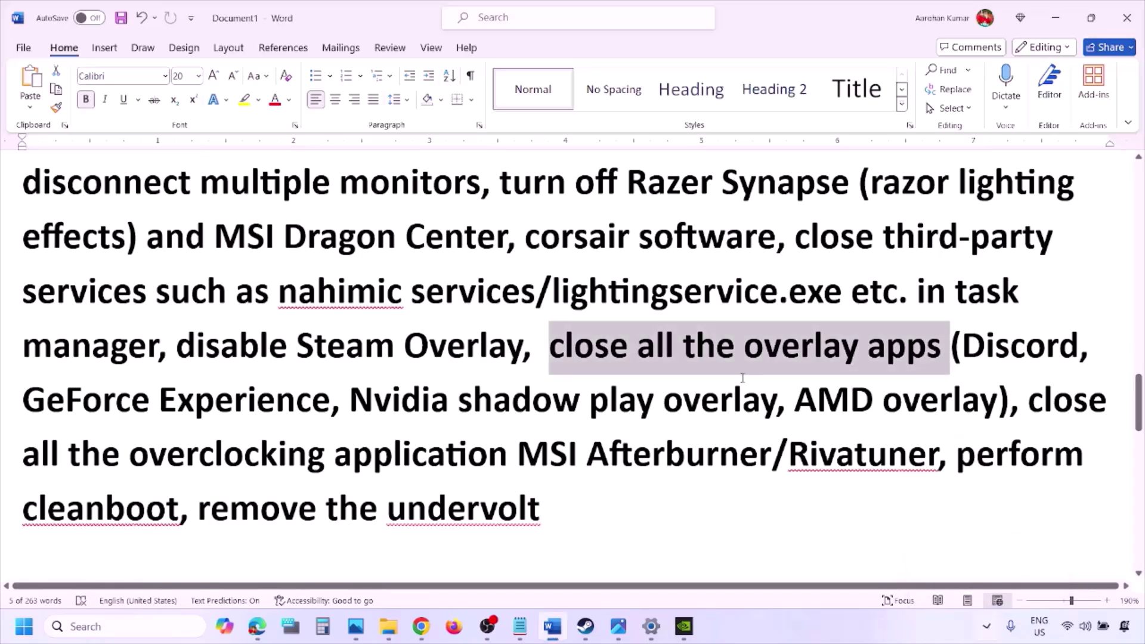
pyautogui.click(987, 626)
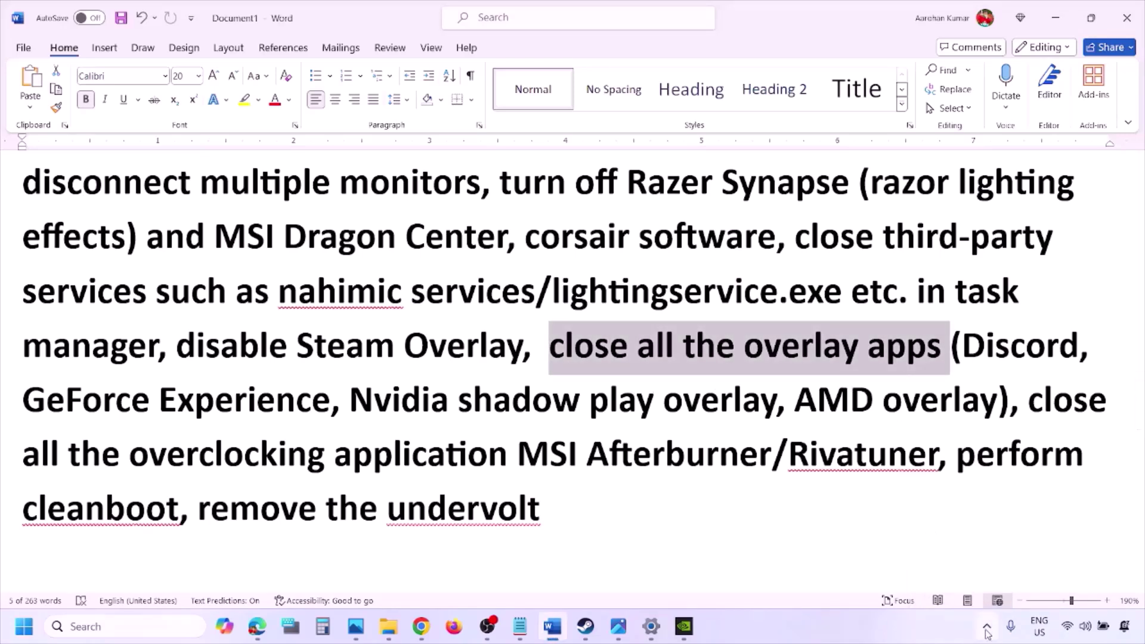
pyautogui.rightClick(987, 556)
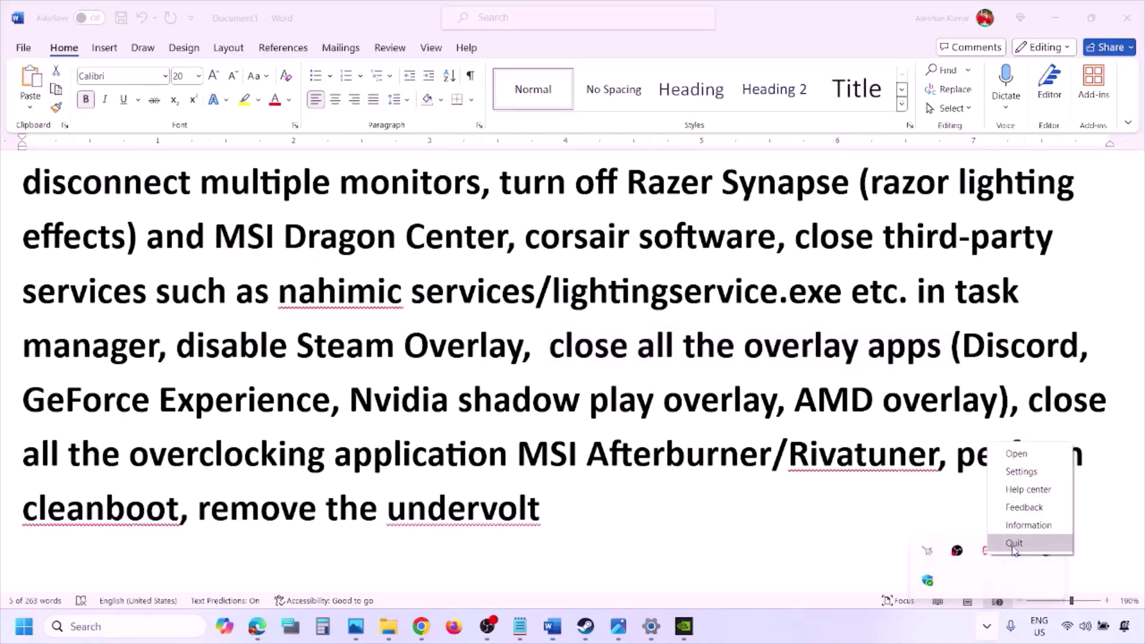
pyautogui.click(1014, 543)
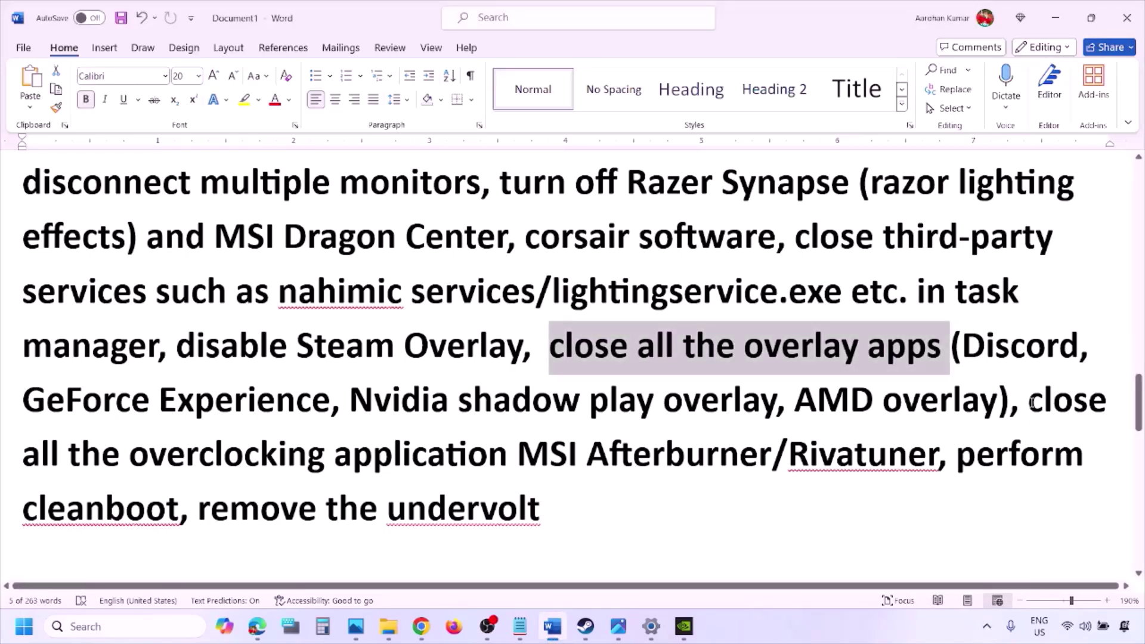
# Step: Highlight the "close all the overclocking application" text and close MSI Afterburner from the system tray
pyautogui.moveTo(1032, 403); pyautogui.dragTo(549, 456)
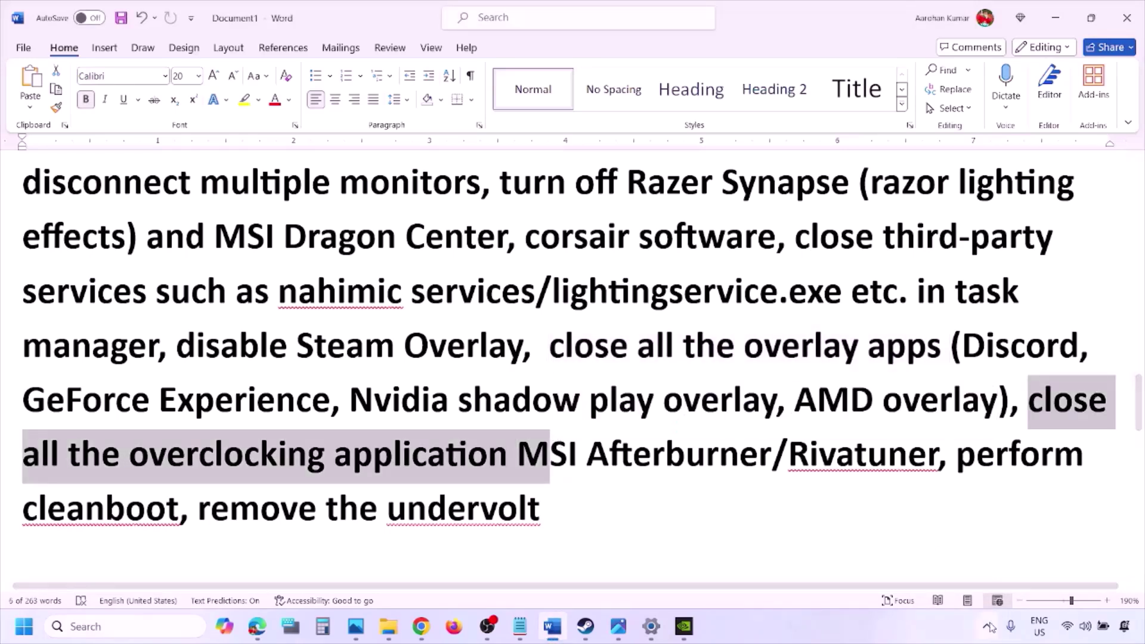
pyautogui.click(989, 627)
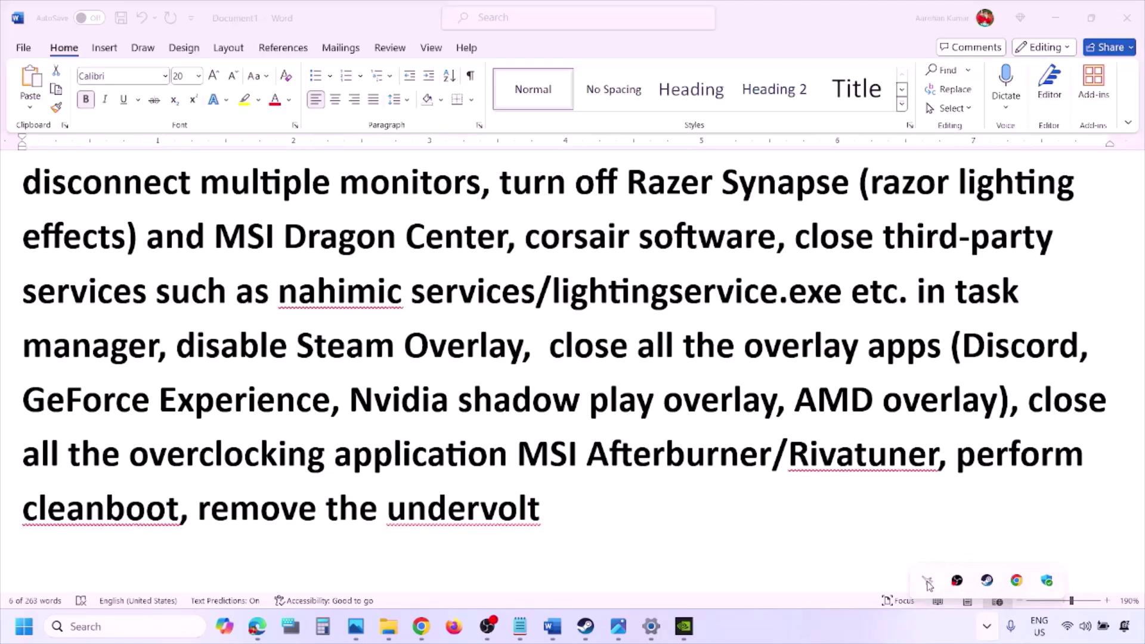
pyautogui.rightClick(925, 581)
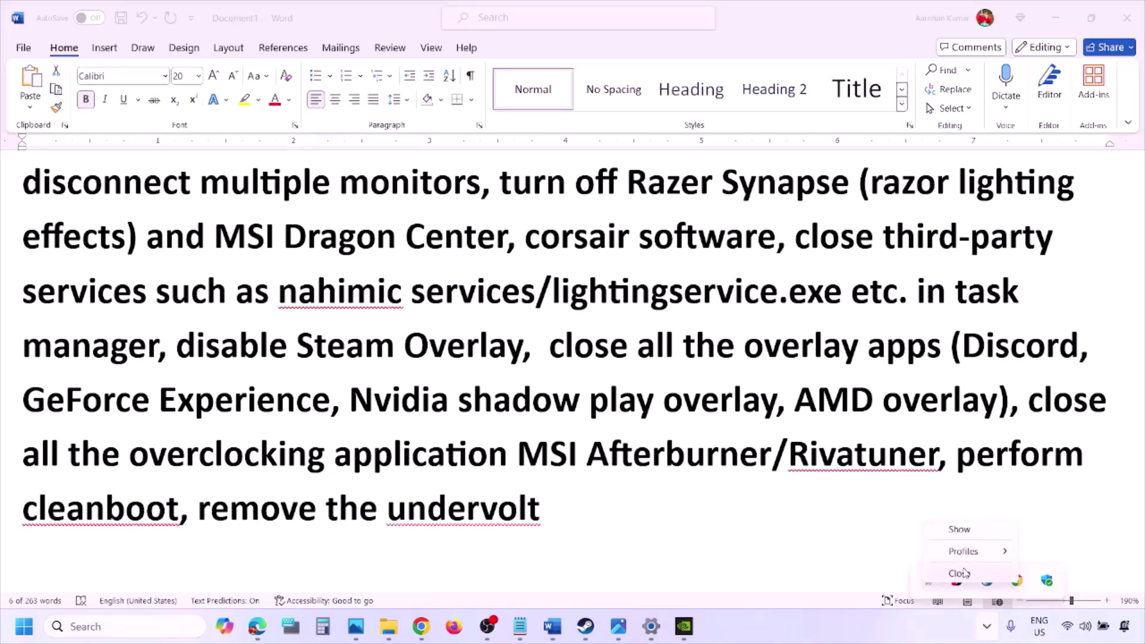
pyautogui.click(960, 572)
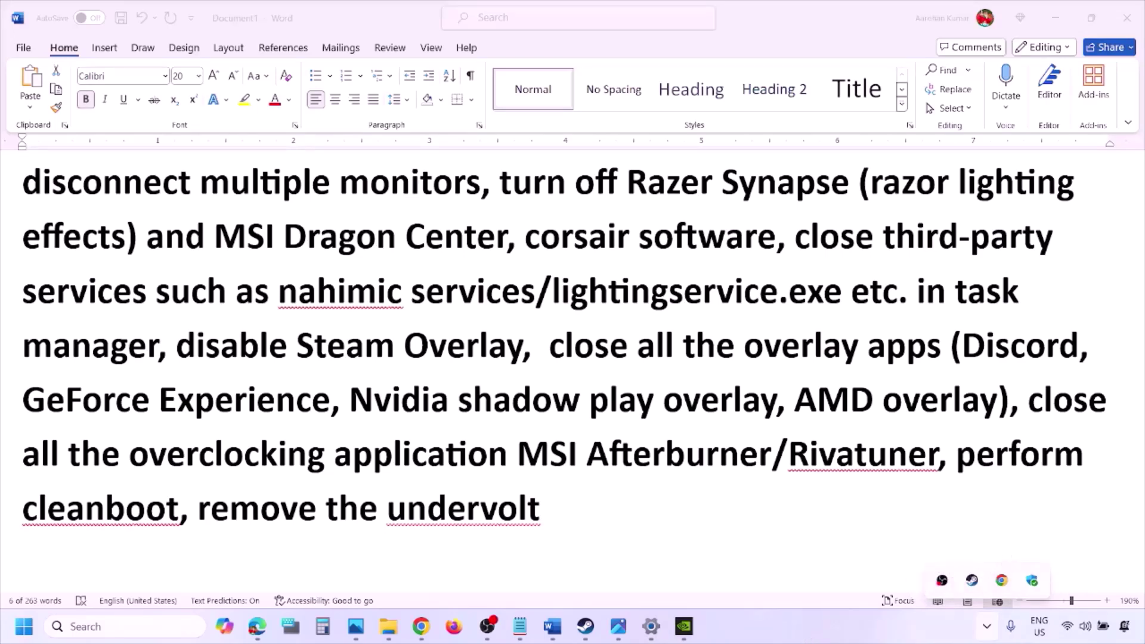
# Step: Highlight the clean boot instruction, then open System Configuration, hide all Microsoft services in the service list, and confirm
pyautogui.click(907, 451)
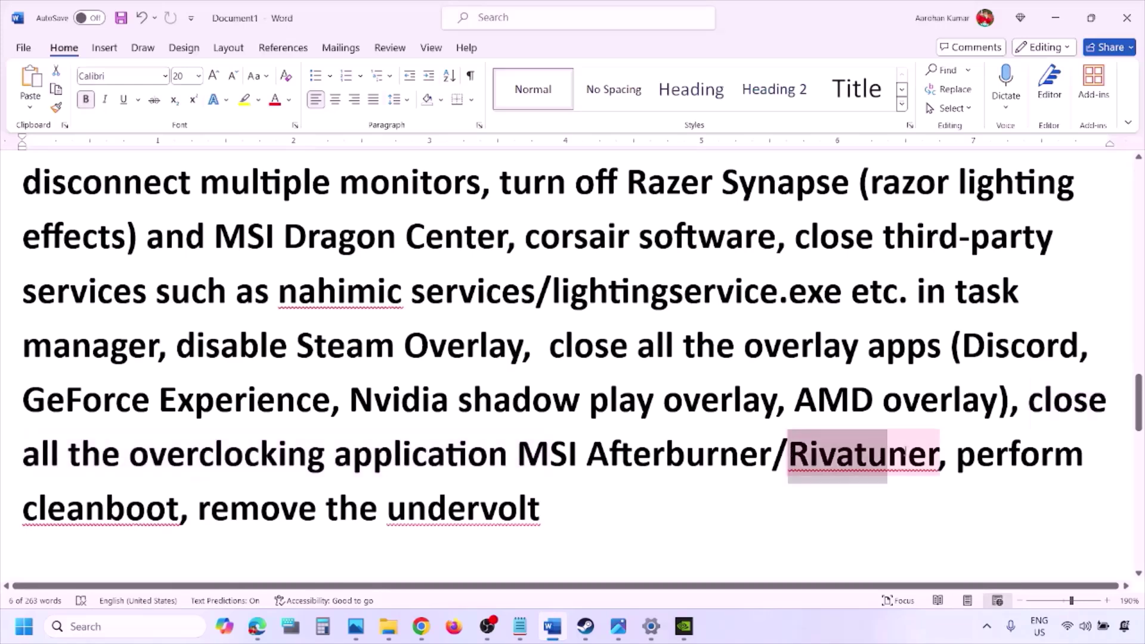
pyautogui.moveTo(907, 453); pyautogui.dragTo(1053, 456)
pyautogui.click(74, 623)
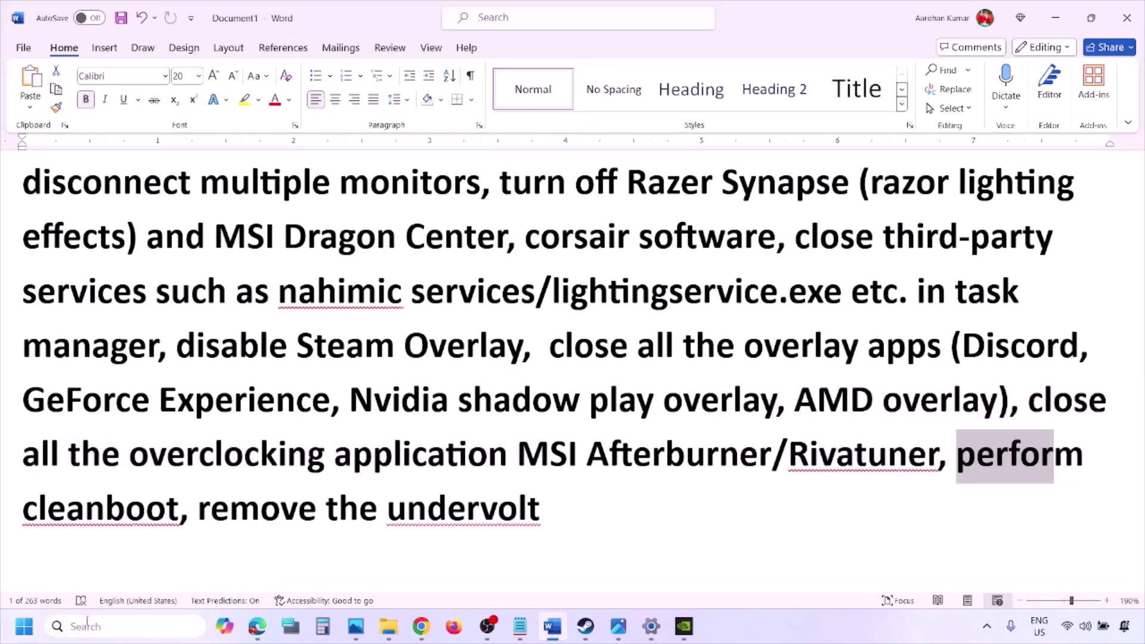
pyautogui.write('ystem')
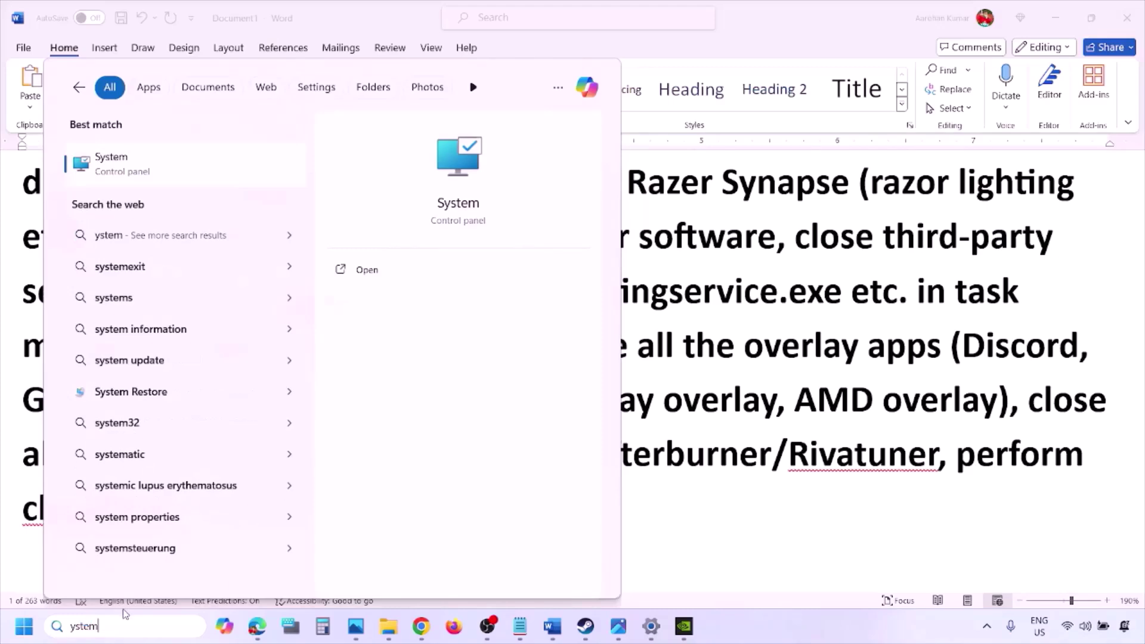
pyautogui.write('s')
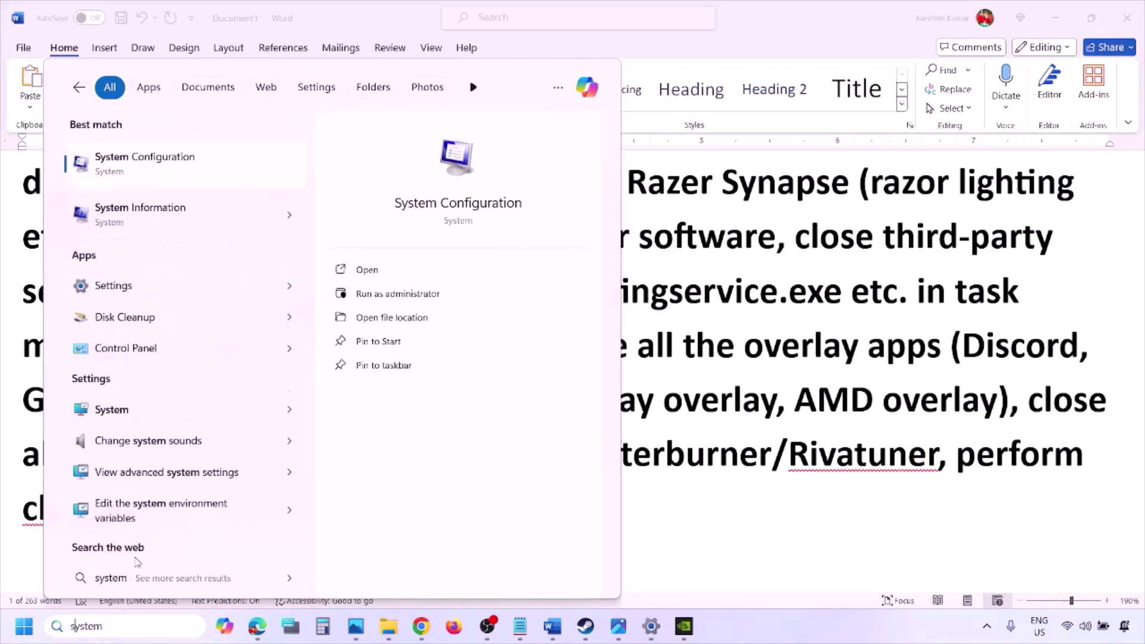
pyautogui.click(180, 169)
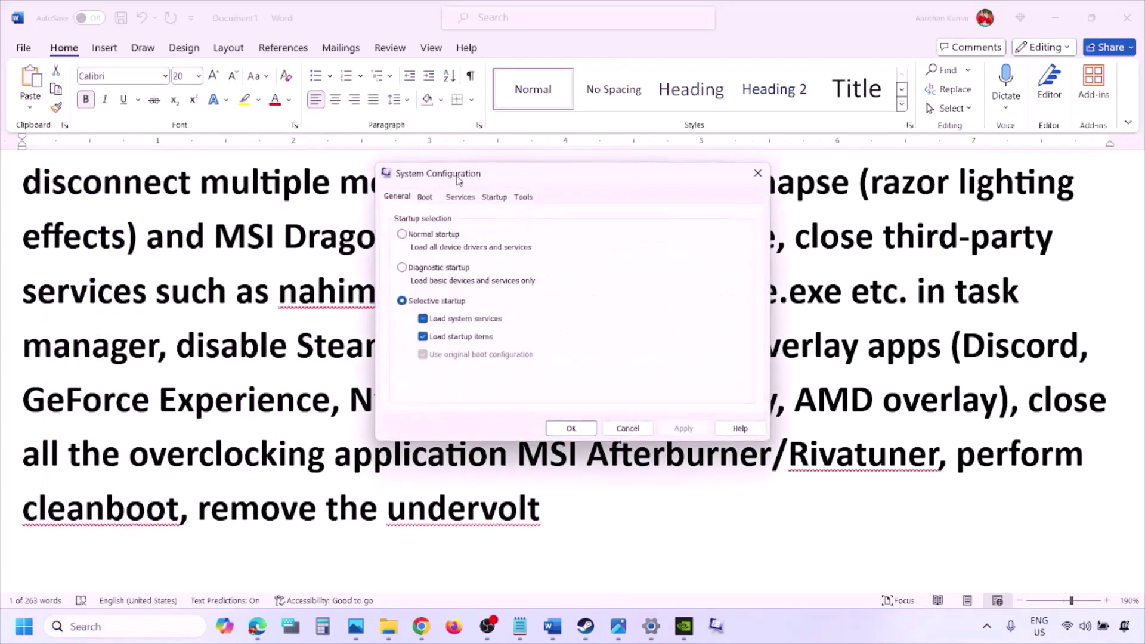
pyautogui.click(468, 197)
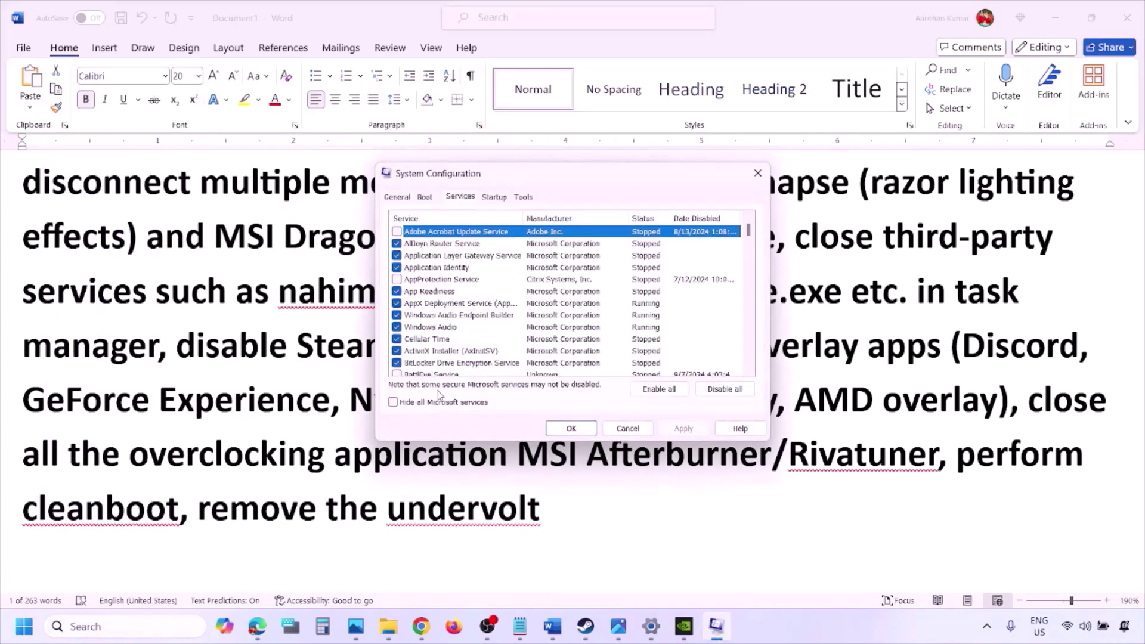
pyautogui.click(394, 403)
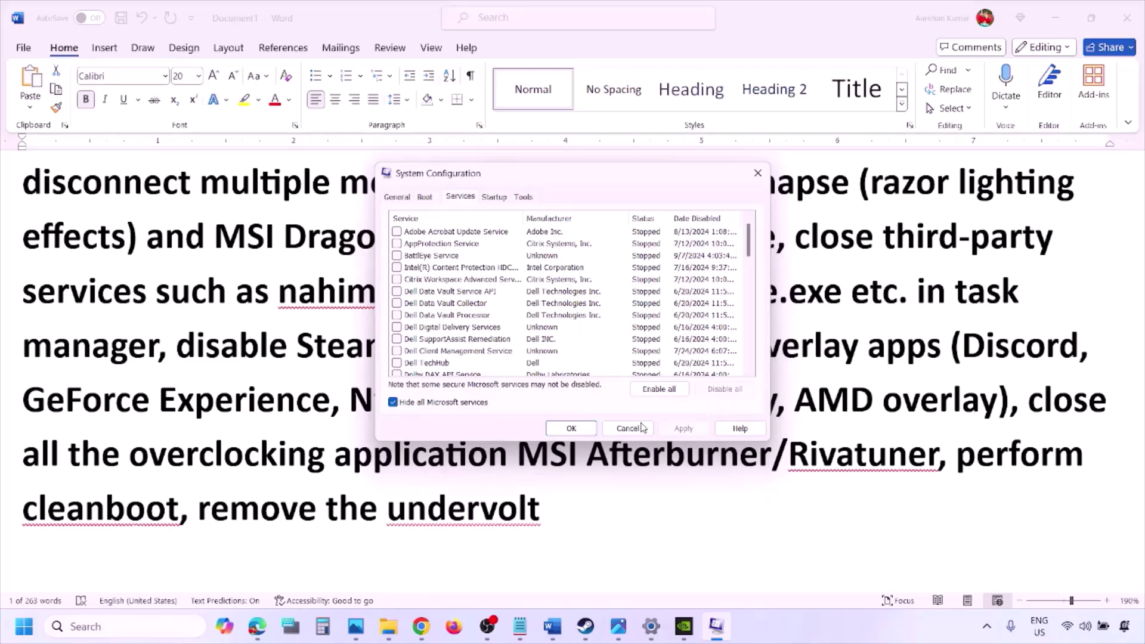
pyautogui.click(583, 427)
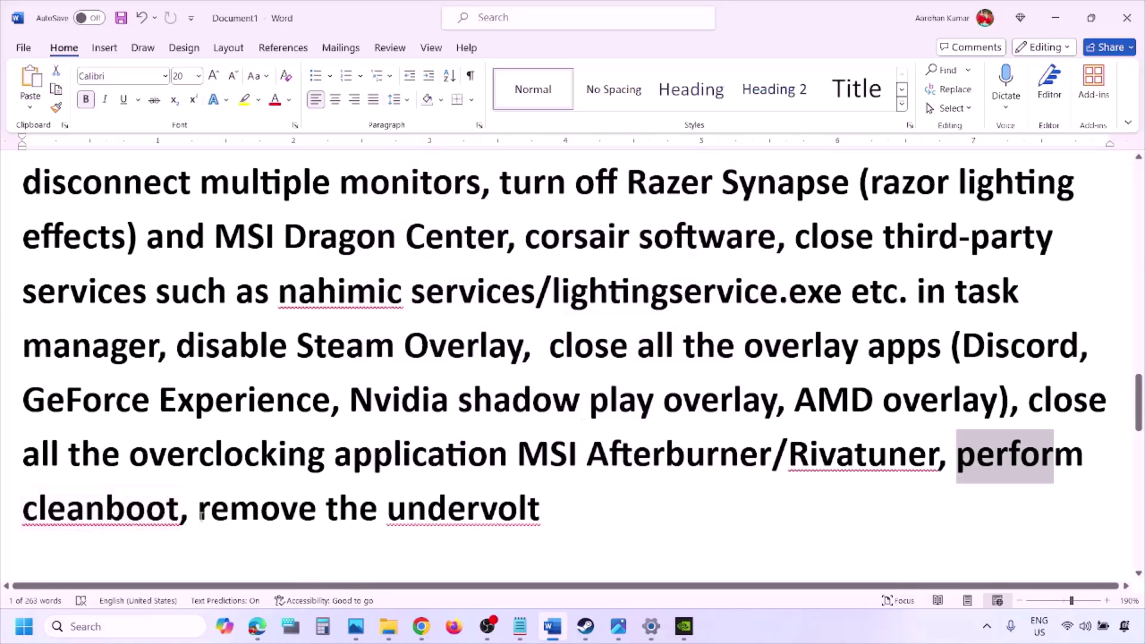
# Step: Highlight "remove the undervolt" in Step 9 and the Step 10 heading text "Increase the Virtual Memory"
pyautogui.moveTo(202, 511); pyautogui.dragTo(716, 508)
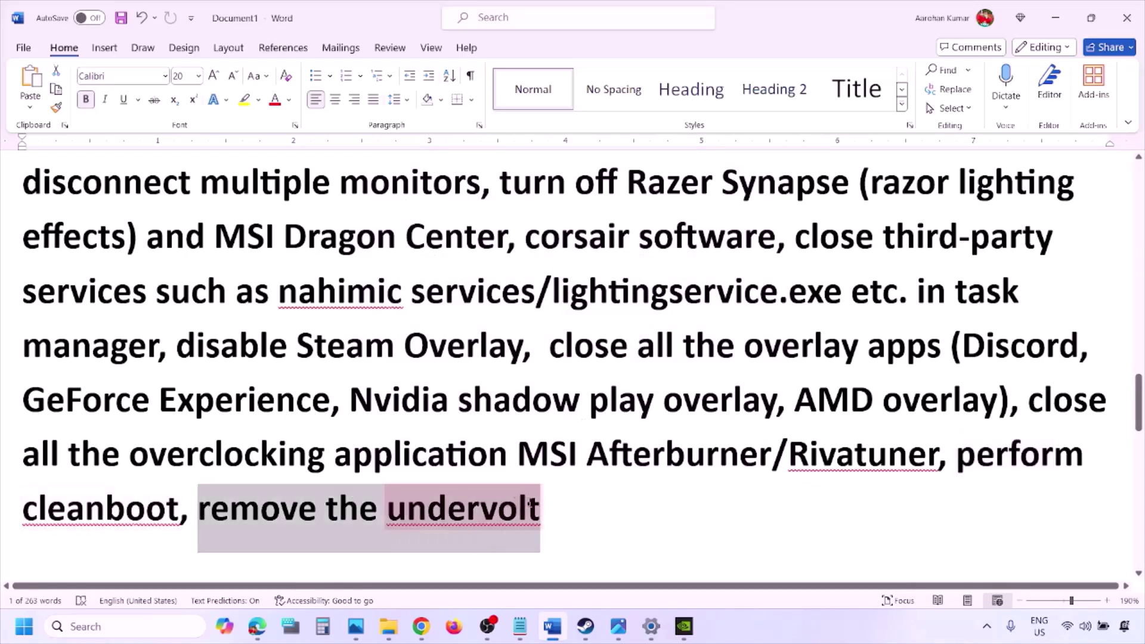
pyautogui.click(716, 508)
pyautogui.scroll(-4, 716, 508)
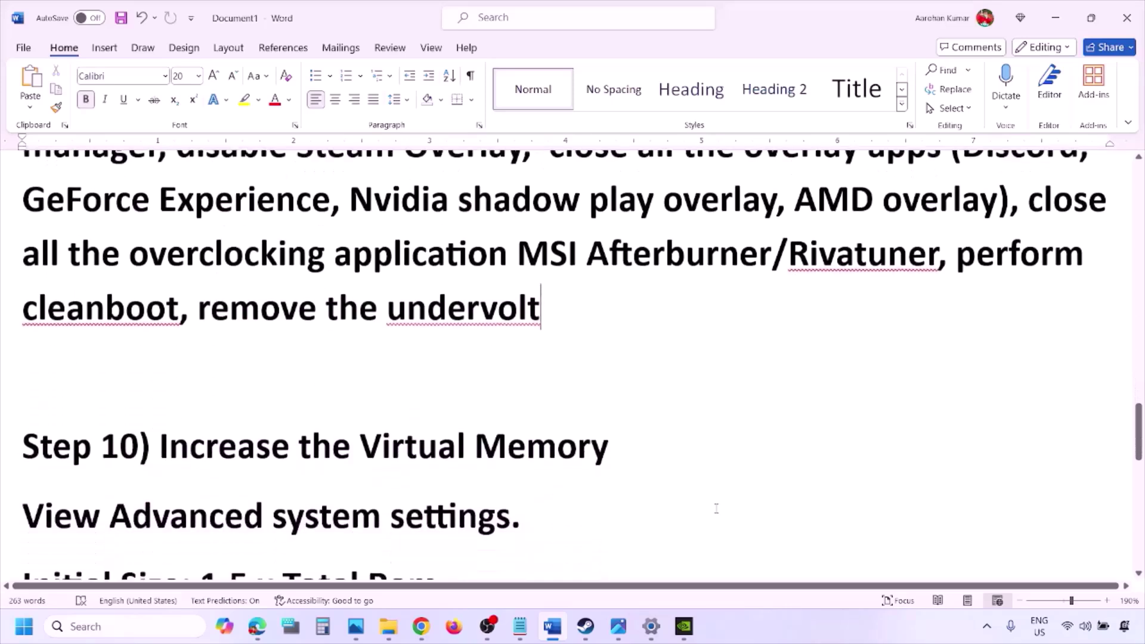
pyautogui.scroll(-2, 716, 508)
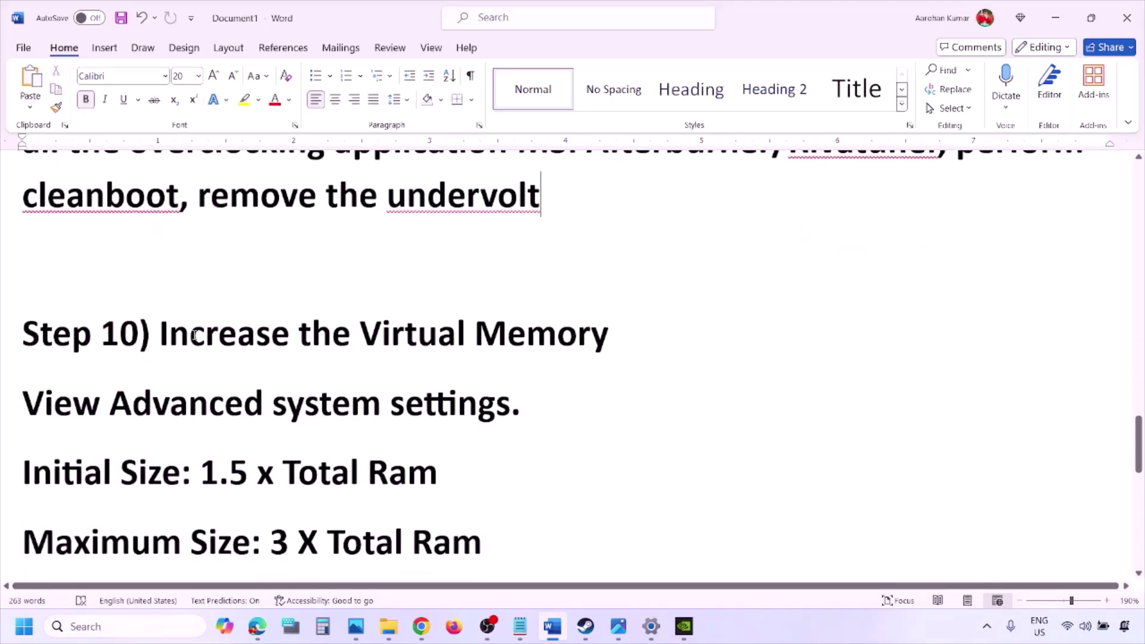
pyautogui.moveTo(195, 335); pyautogui.dragTo(610, 335)
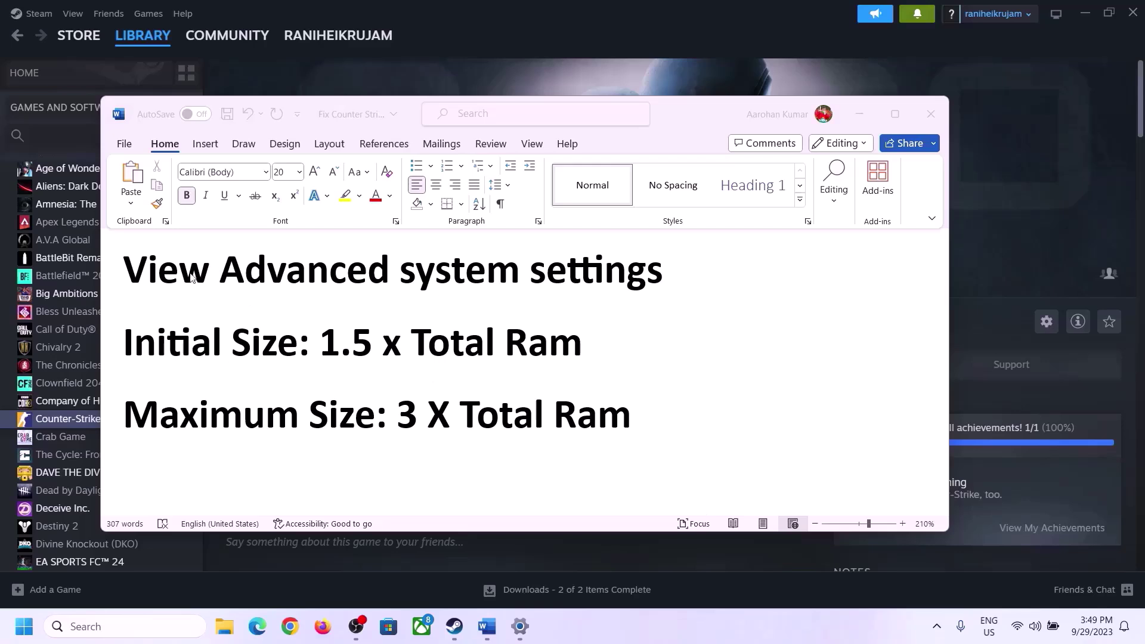
# Step: Copy "View Advanced system settings" from the document and open that Control Panel item through Windows search
pyautogui.click(139, 275)
pyautogui.moveTo(207, 284); pyautogui.dragTo(639, 282)
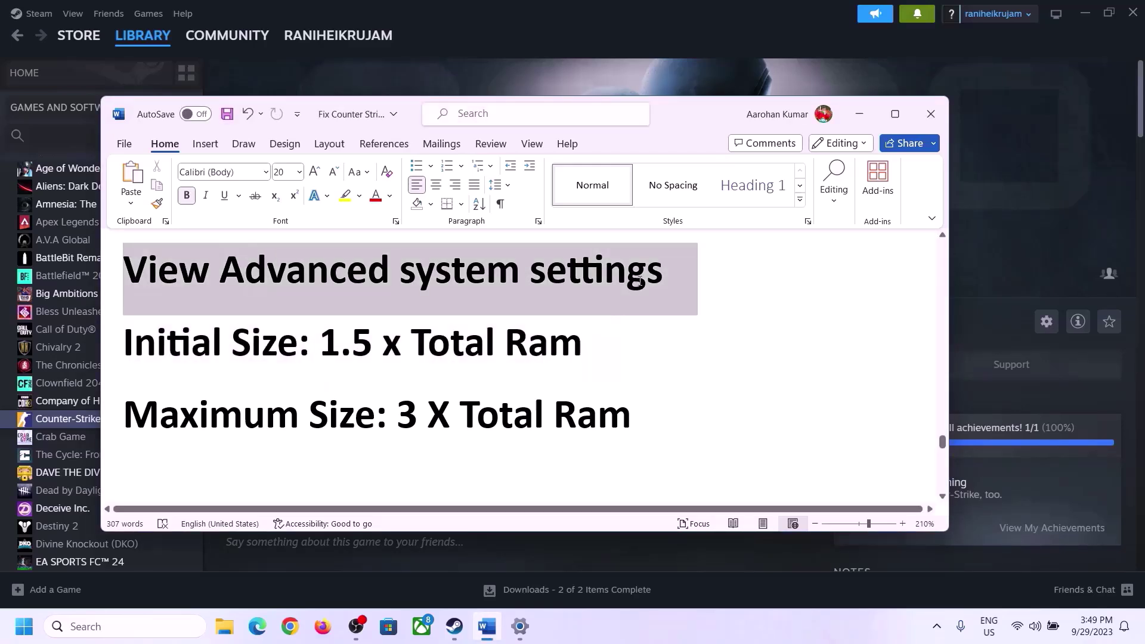
pyautogui.hotkey('ctrl', 'c')
pyautogui.click(128, 626)
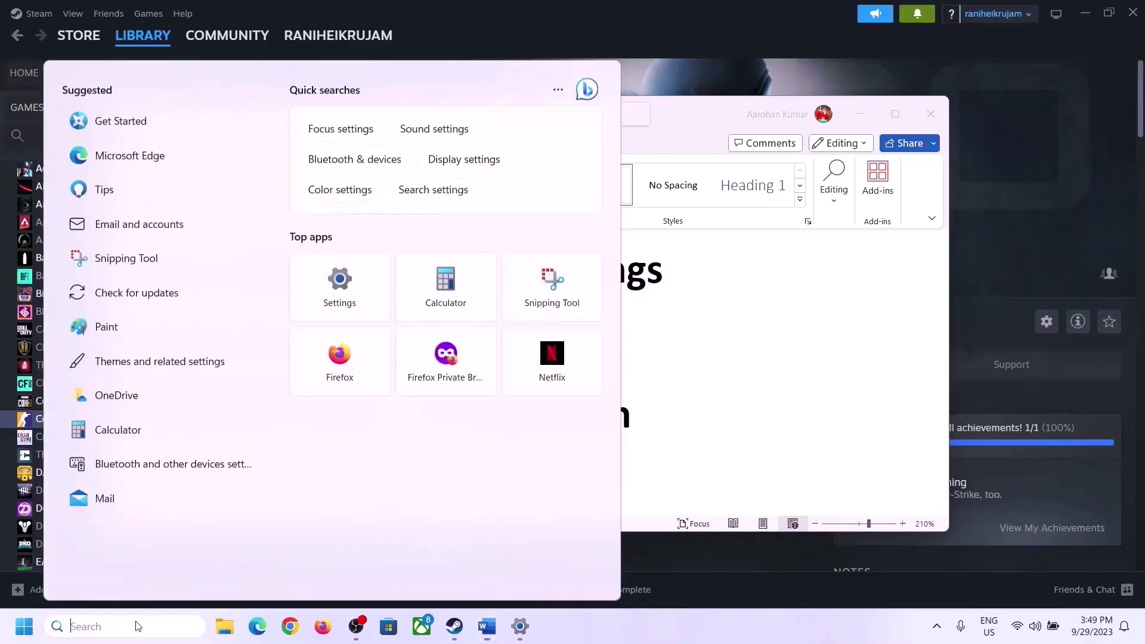
pyautogui.hotkey('ctrl', 'v')
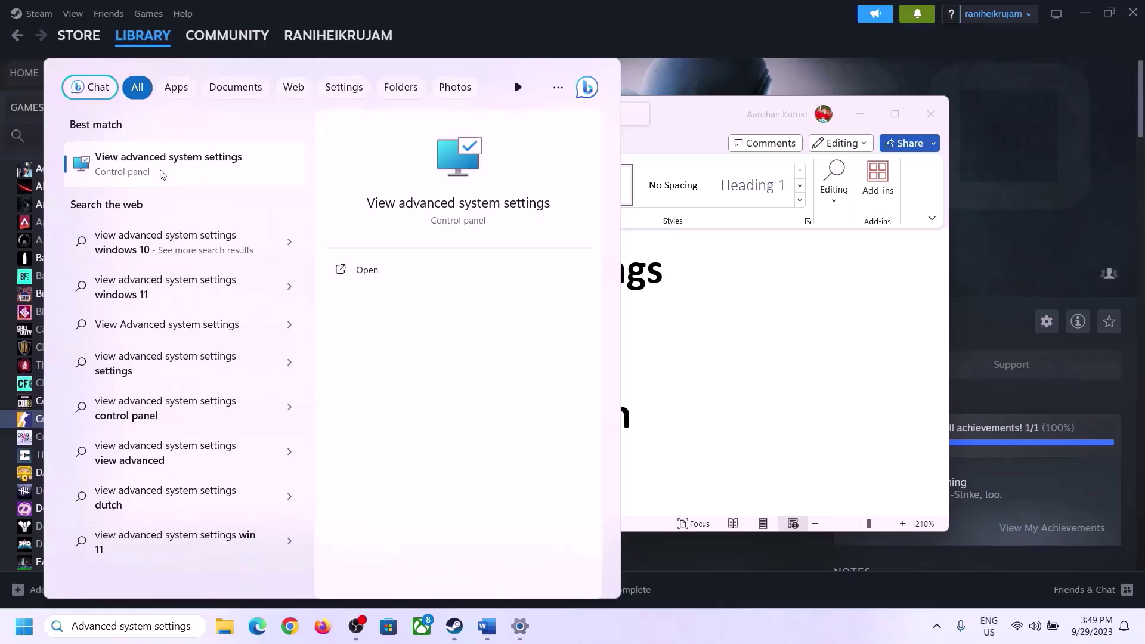
pyautogui.click(162, 173)
# Step: Open the Virtual Memory settings from the advanced Performance Options and turn off automatic paging file management for all drives
pyautogui.moveTo(238, 115); pyautogui.dragTo(508, 201)
pyautogui.click(641, 304)
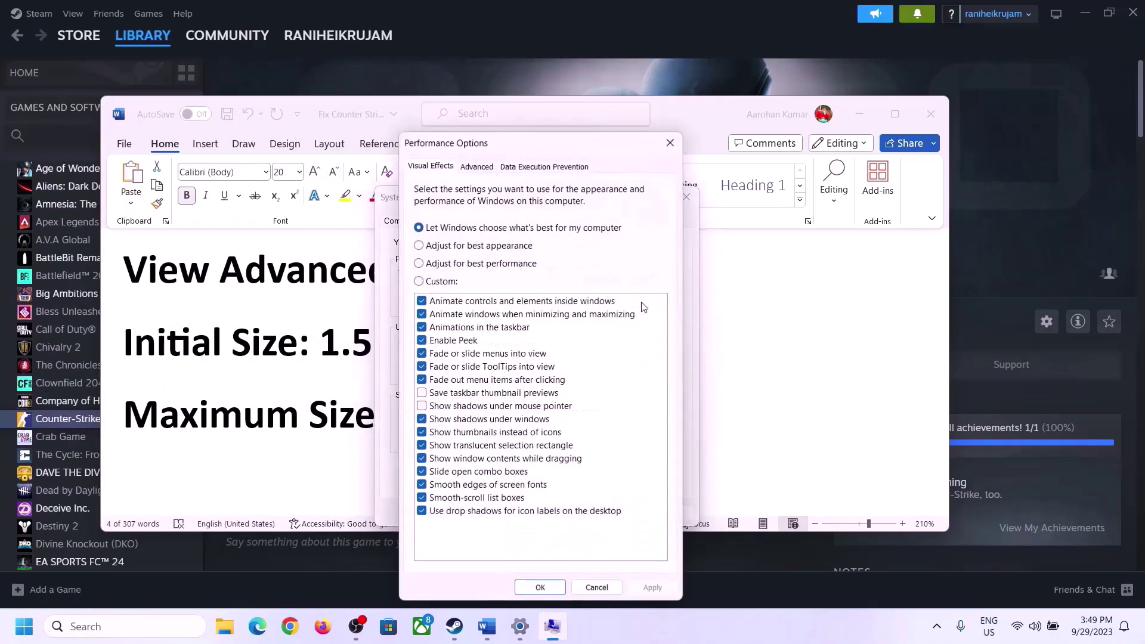
pyautogui.click(477, 167)
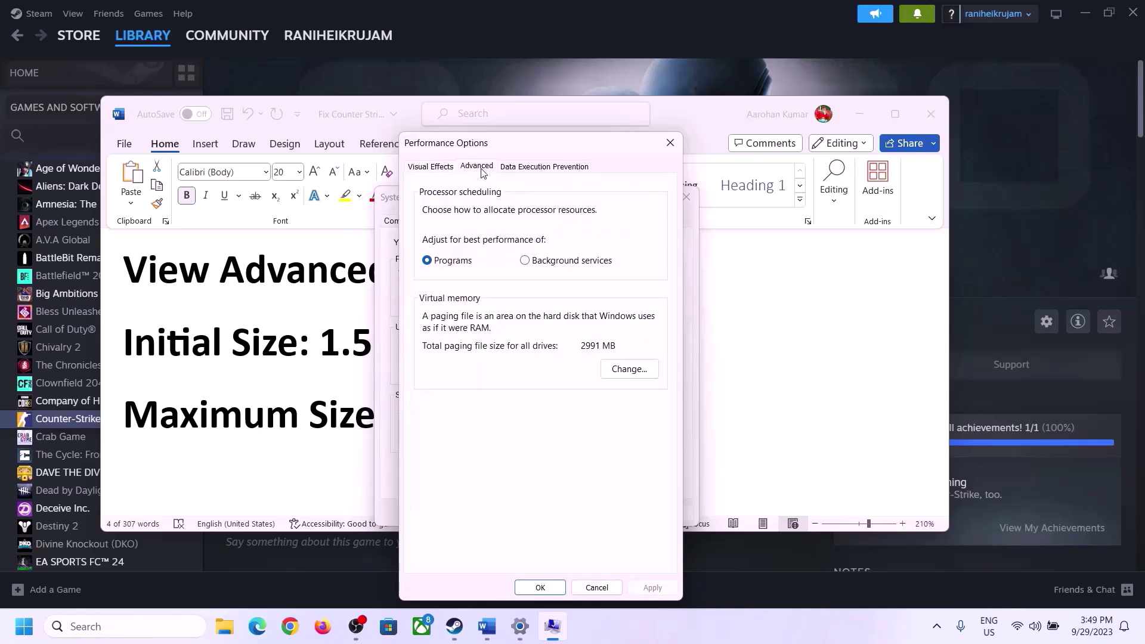
pyautogui.click(631, 370)
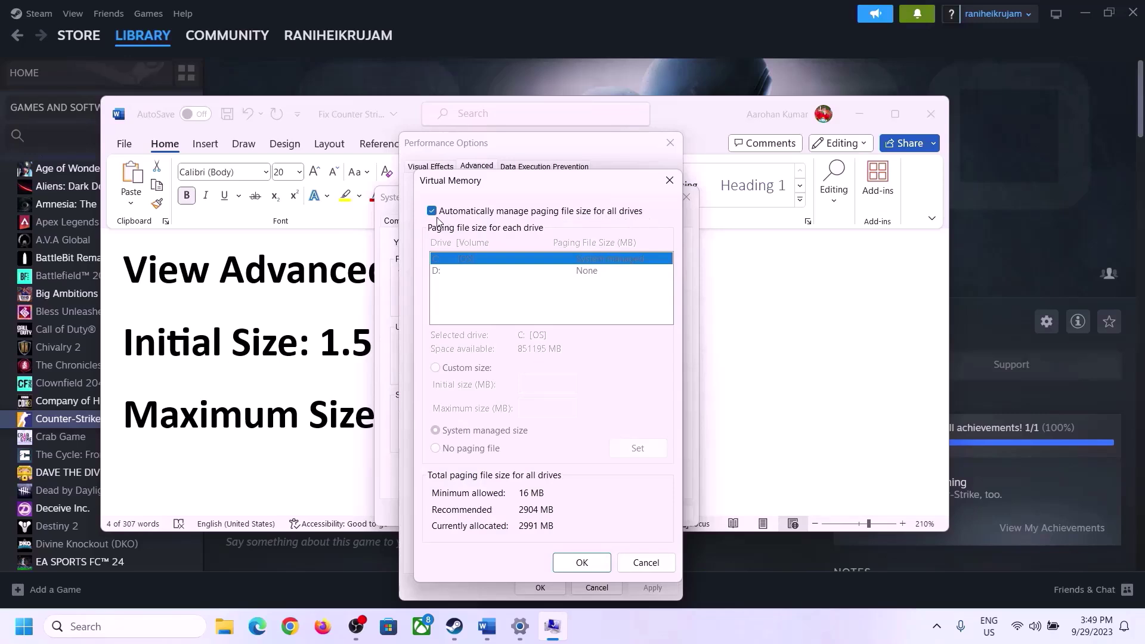
pyautogui.click(432, 211)
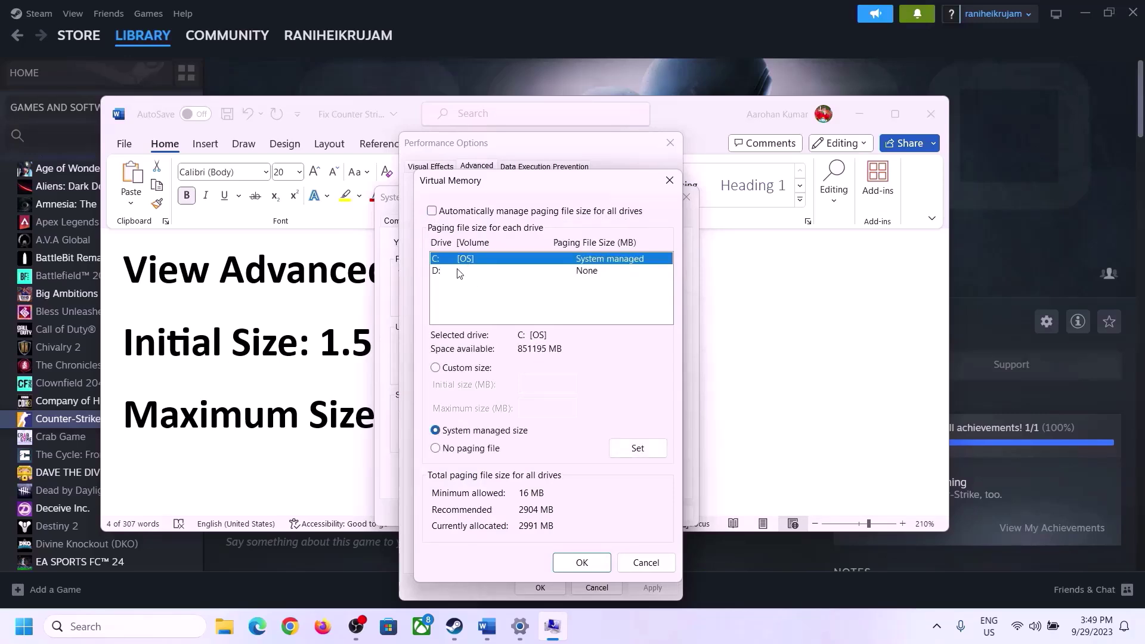
# Step: Choose a custom paging file size for drive C: and highlight "1.5 x Total Ram" in the document
pyautogui.click(455, 257)
pyautogui.click(436, 368)
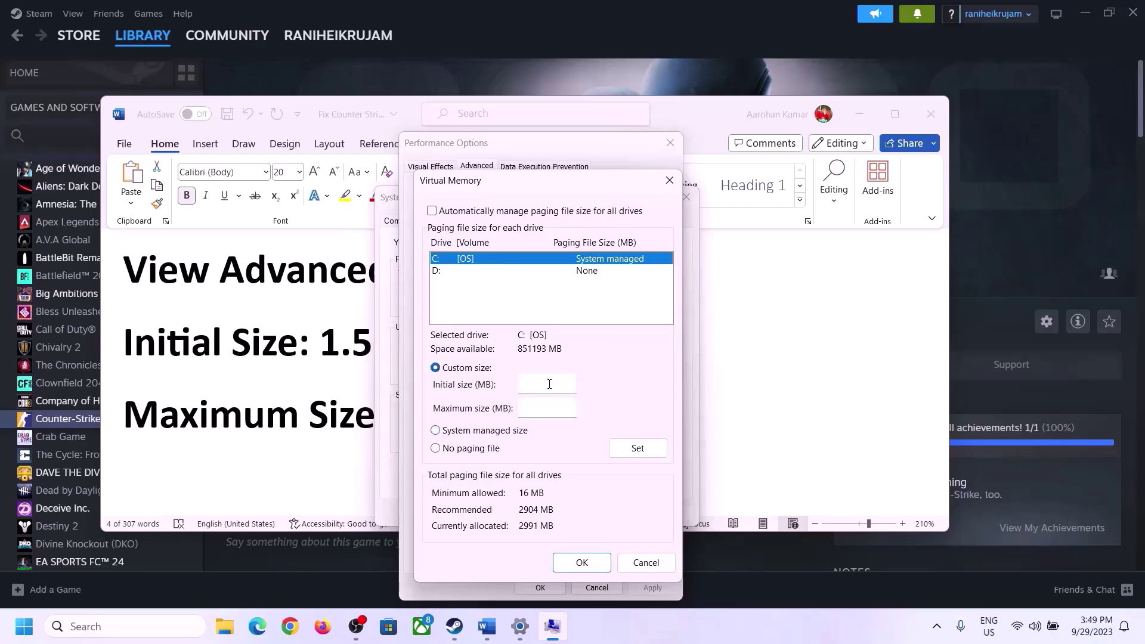
pyautogui.click(545, 385)
pyautogui.click(308, 356)
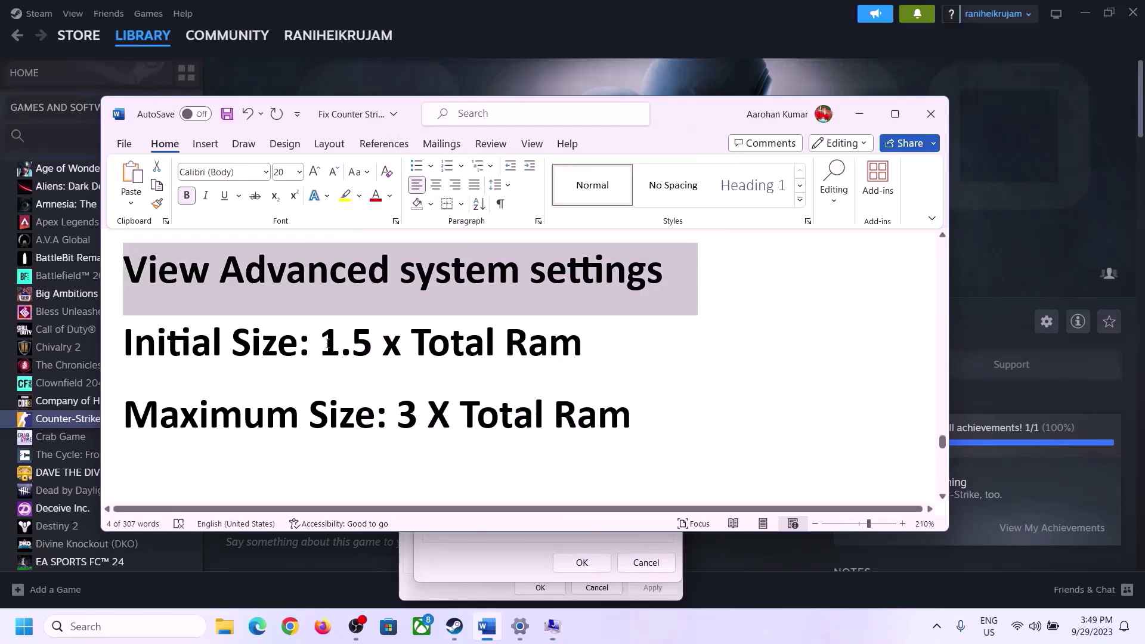
pyautogui.moveTo(327, 341); pyautogui.dragTo(531, 356)
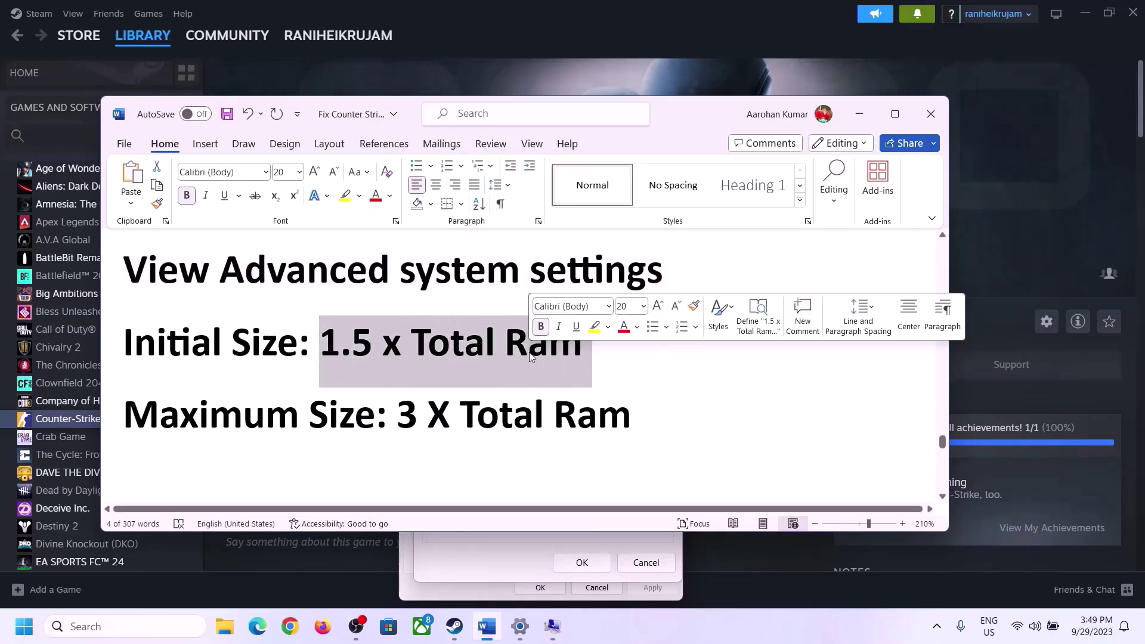
# Step: Open the System About page in Windows Settings and highlight the installed RAM amount
pyautogui.click(520, 628)
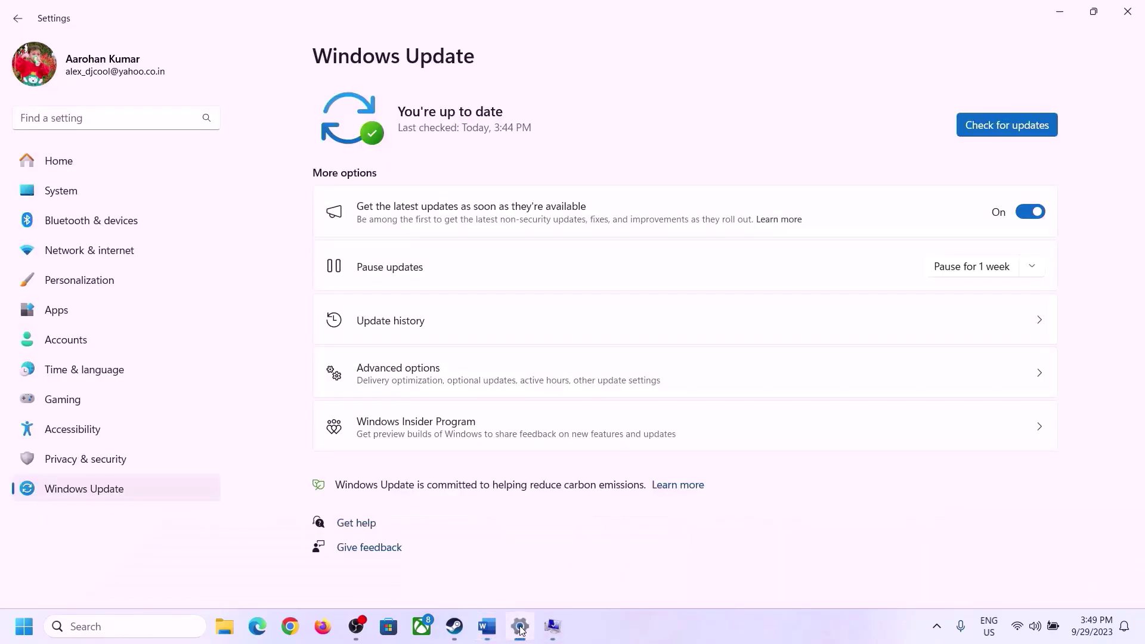
pyautogui.click(52, 192)
pyautogui.scroll(-8, 493, 434)
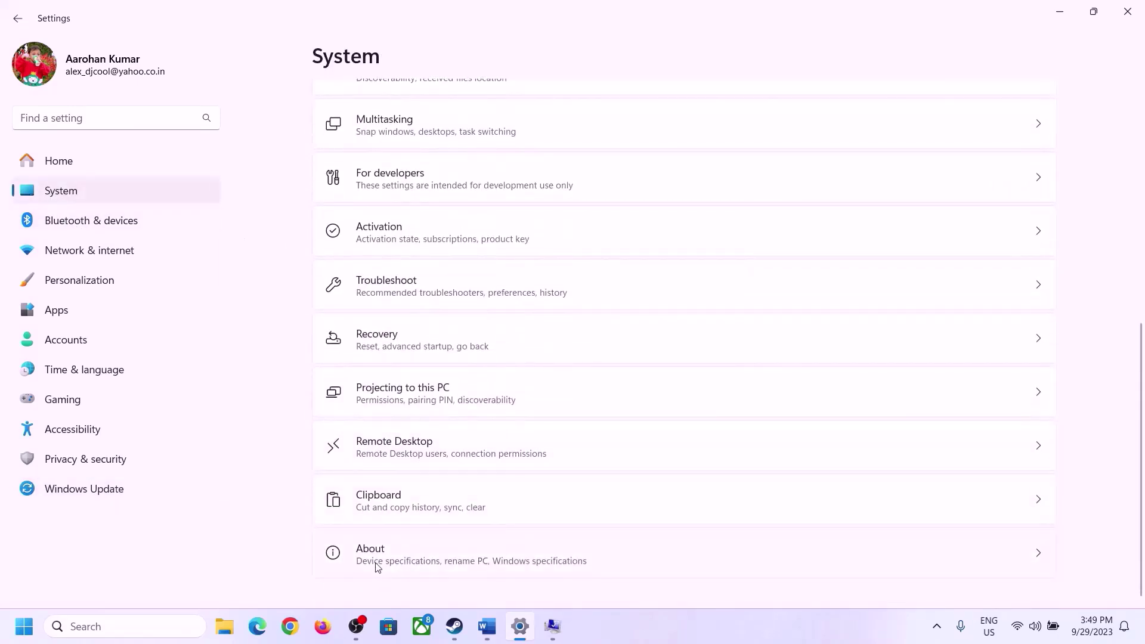
pyautogui.click(378, 566)
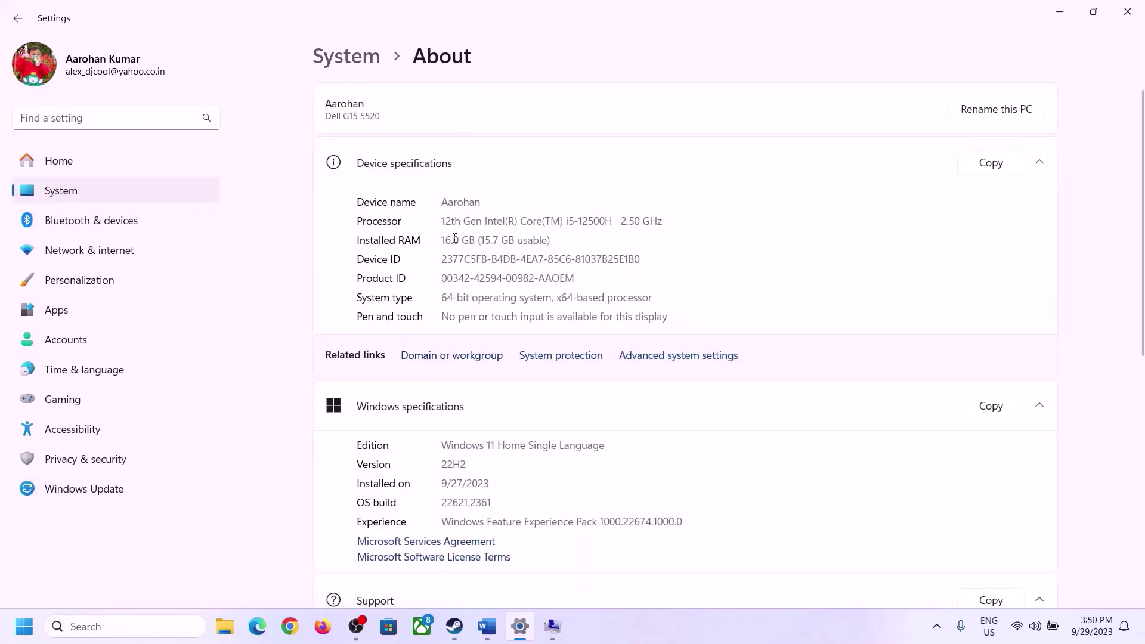
pyautogui.moveTo(453, 239); pyautogui.dragTo(437, 240)
pyautogui.click(450, 240)
pyautogui.moveTo(451, 239); pyautogui.dragTo(437, 239)
# Step: Return to the Virtual Memory settings, launch Calculator by running "calc", and place it beside the dialog
pyautogui.click(552, 626)
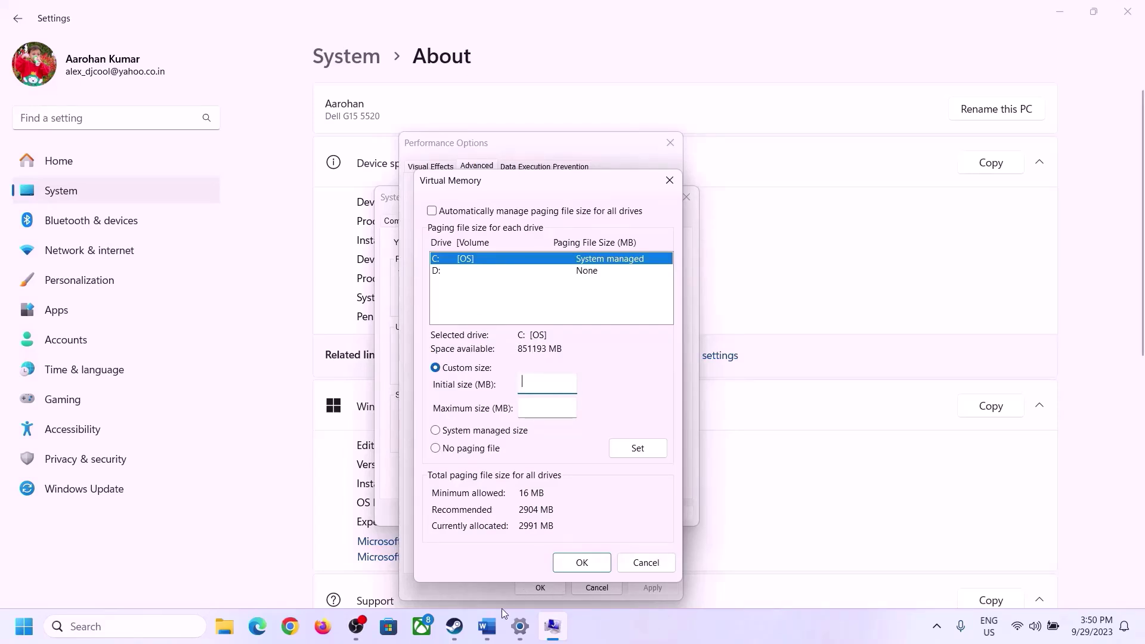
pyautogui.moveTo(517, 626)
pyautogui.press('super+r')
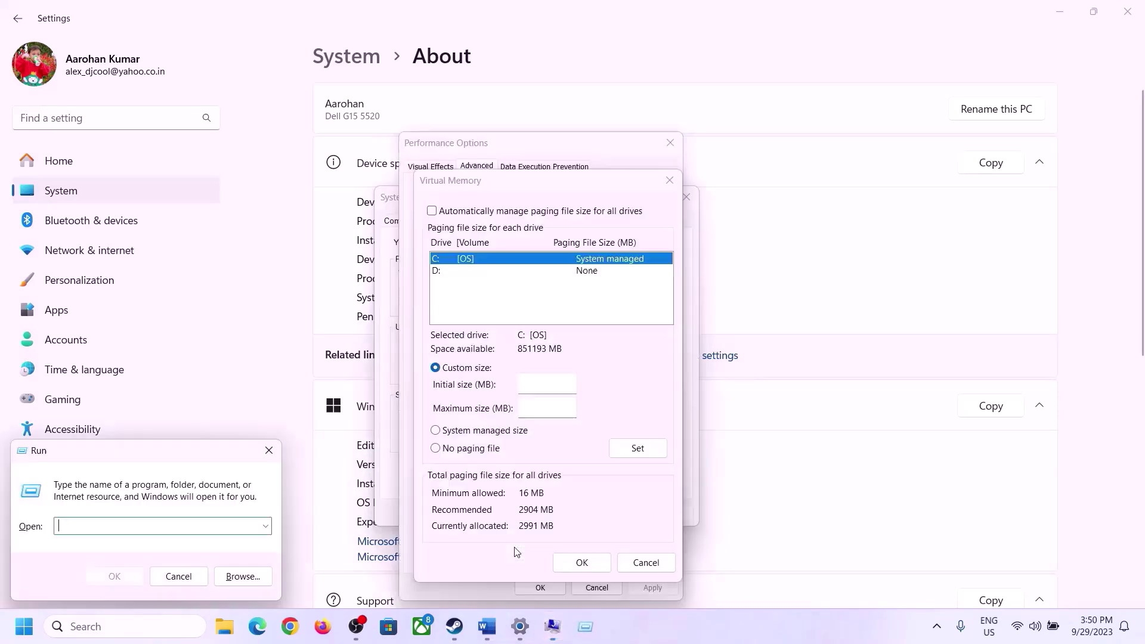
pyautogui.write('ca')
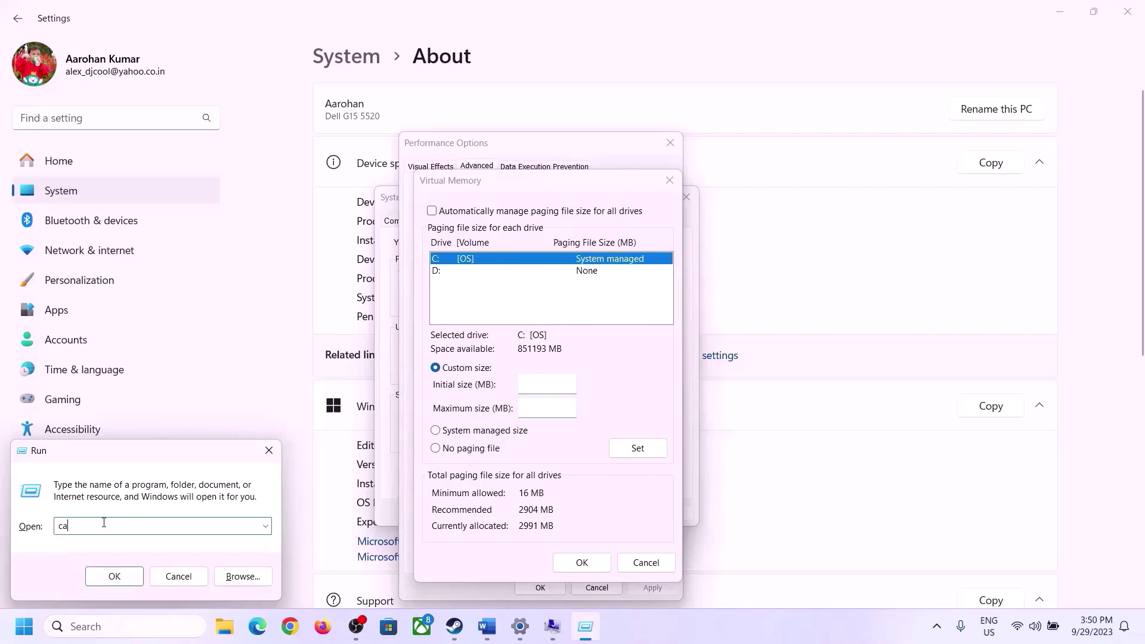
pyautogui.write('lc')
pyautogui.click(114, 576)
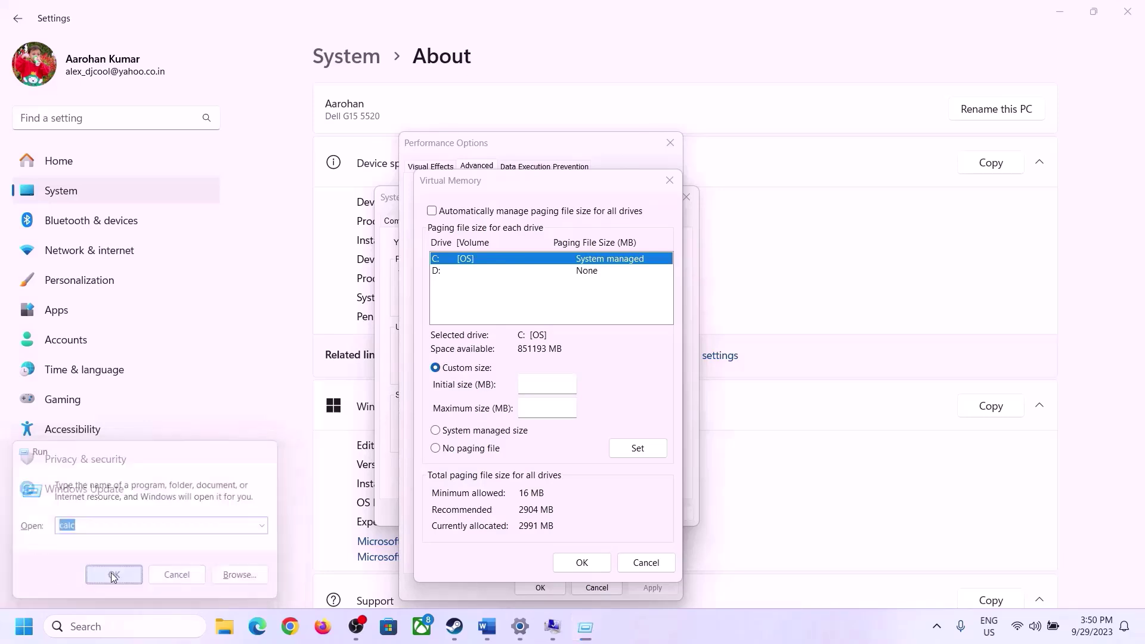
pyautogui.moveTo(142, 22); pyautogui.dragTo(834, 195)
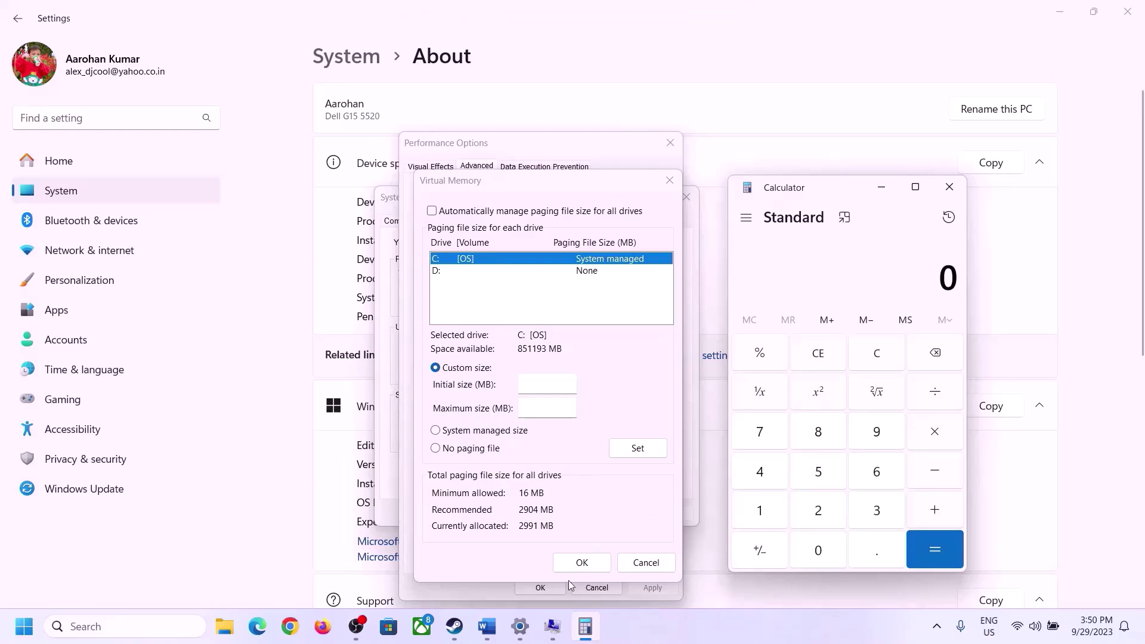
# Step: Check the initial size formula in the document and multiply 16 by 1024 in Calculator
pyautogui.click(487, 635)
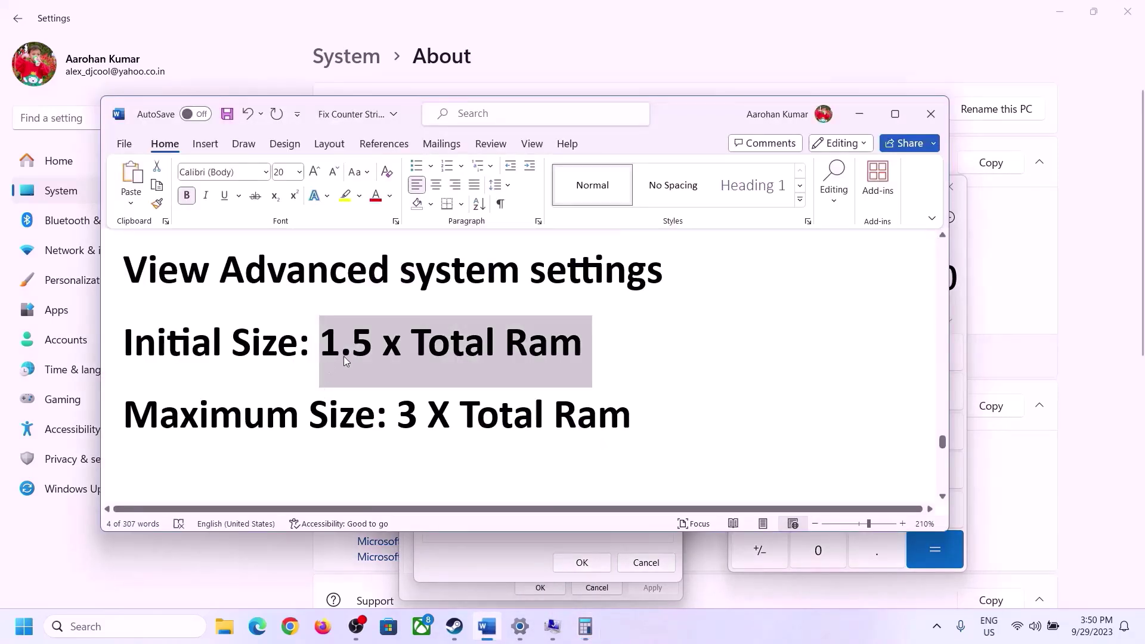
pyautogui.click(957, 358)
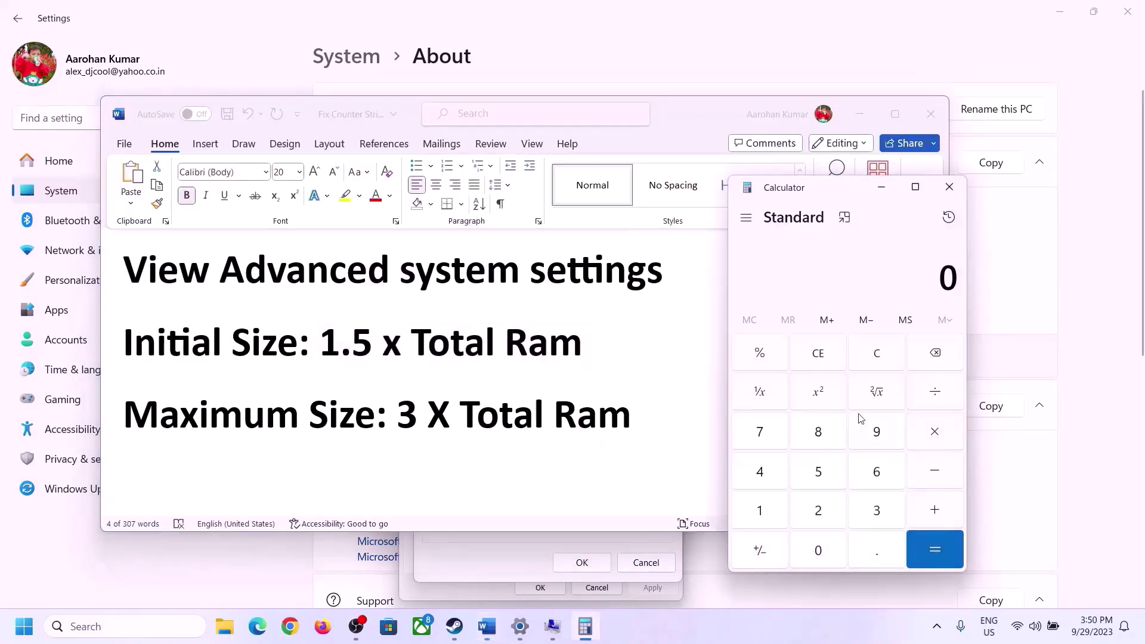
pyautogui.click(759, 511)
pyautogui.click(872, 479)
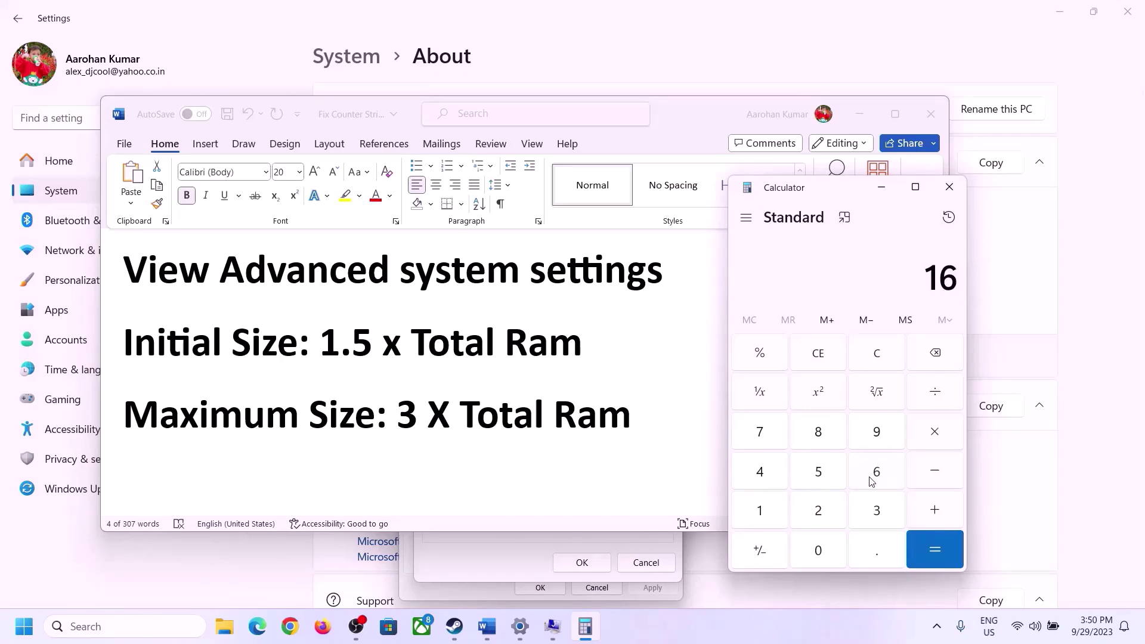
pyautogui.click(880, 364)
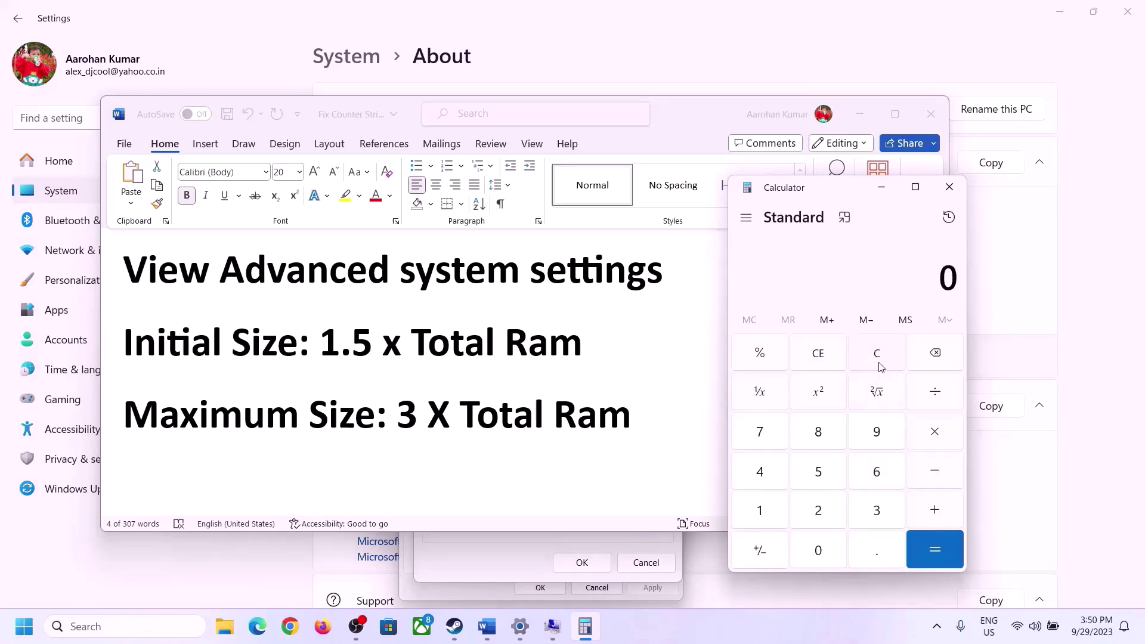
pyautogui.click(768, 511)
pyautogui.click(872, 477)
pyautogui.click(935, 442)
pyautogui.click(759, 516)
pyautogui.click(829, 557)
pyautogui.click(820, 517)
pyautogui.click(771, 481)
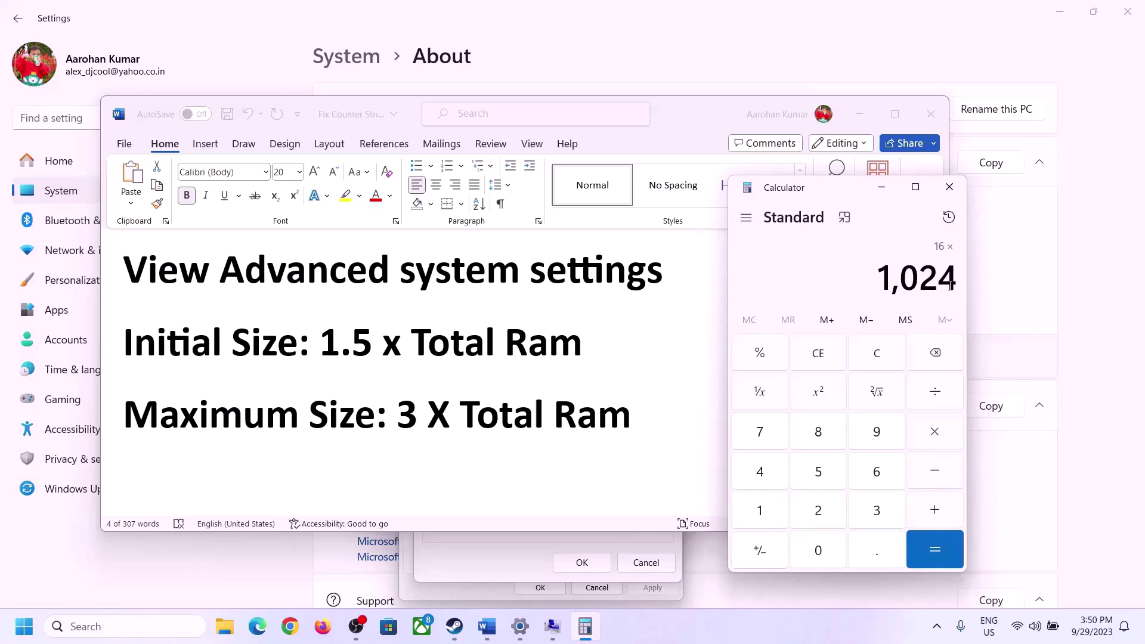
pyautogui.click(935, 552)
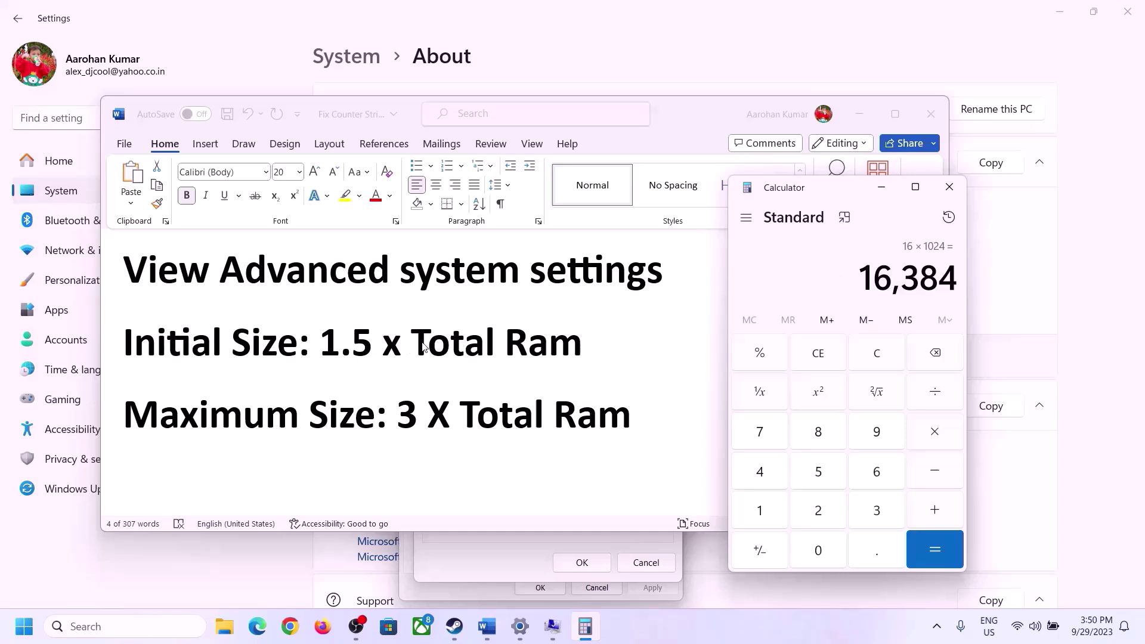
# Step: Multiply the calculated RAM size in MB by 1.5 to get the initial paging file size
pyautogui.click(938, 439)
pyautogui.click(774, 514)
pyautogui.click(871, 559)
pyautogui.click(830, 481)
pyautogui.click(934, 549)
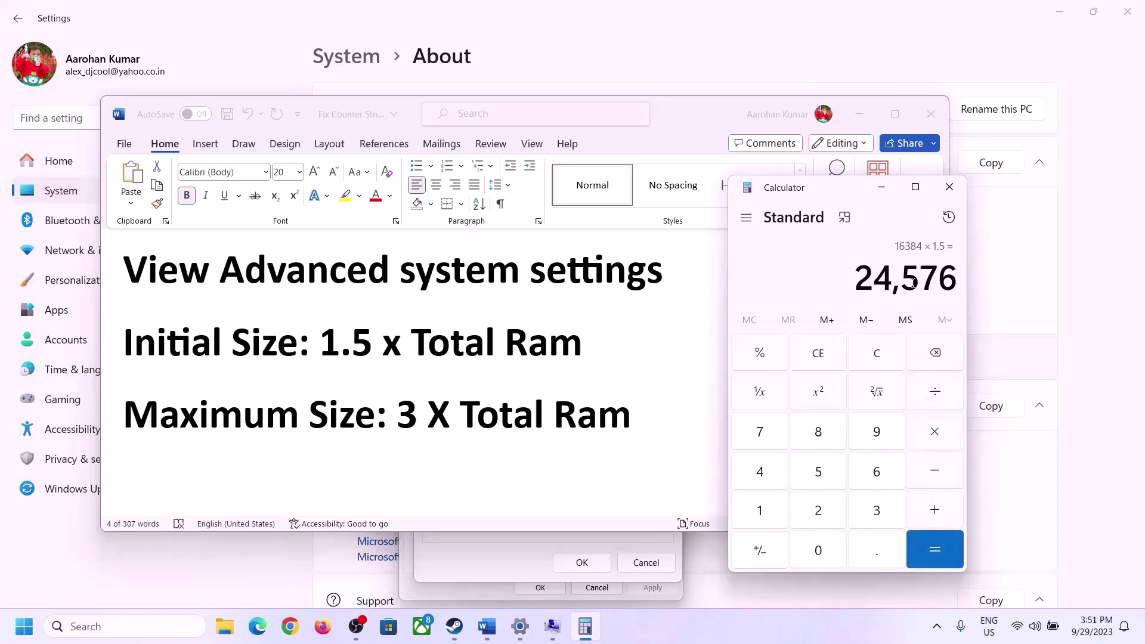
# Step: Set the initial paging file size for drive C: to 24576 MB
pyautogui.click(504, 556)
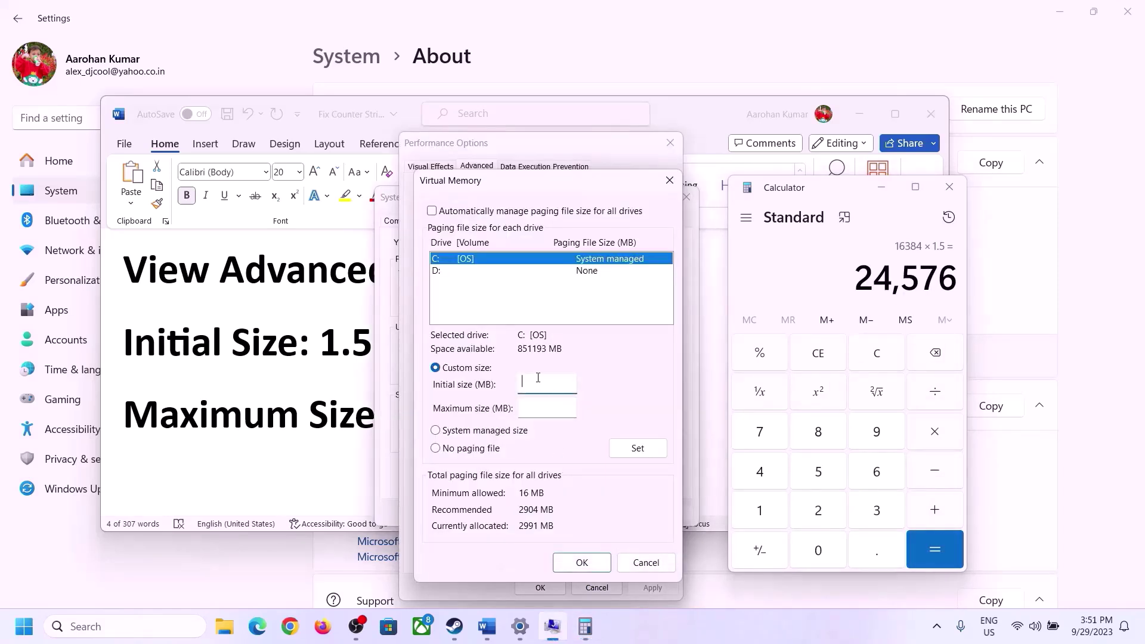
pyautogui.write('24576')
pyautogui.click(573, 408)
# Step: Check the maximum size formula in the document, clear Calculator, and review the installed RAM in Settings again
pyautogui.click(329, 420)
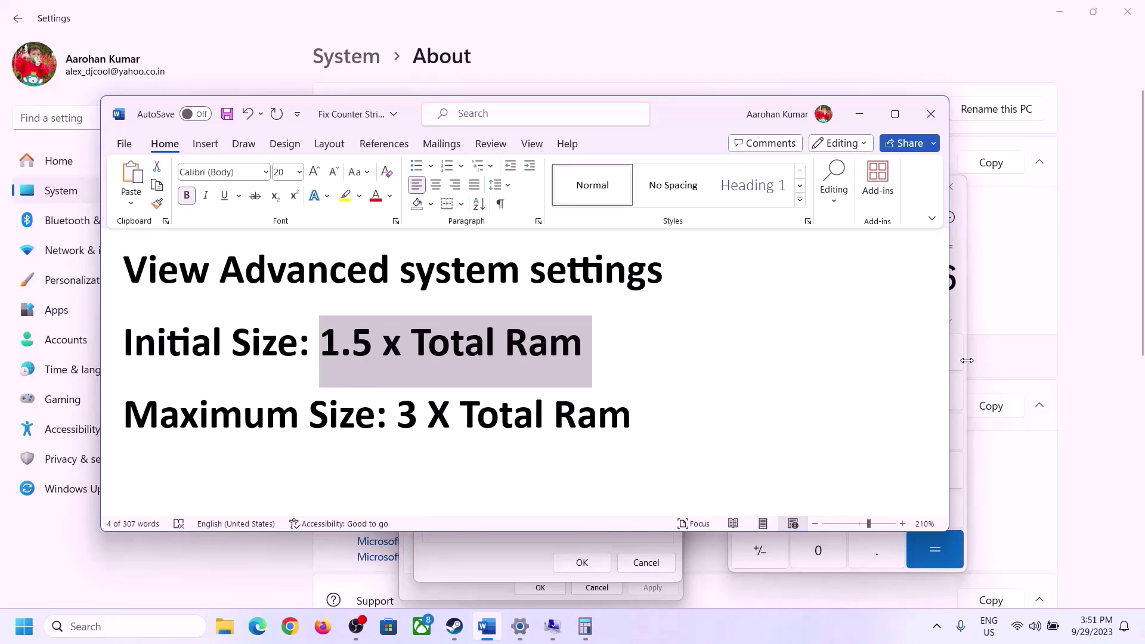
pyautogui.click(961, 310)
pyautogui.click(889, 355)
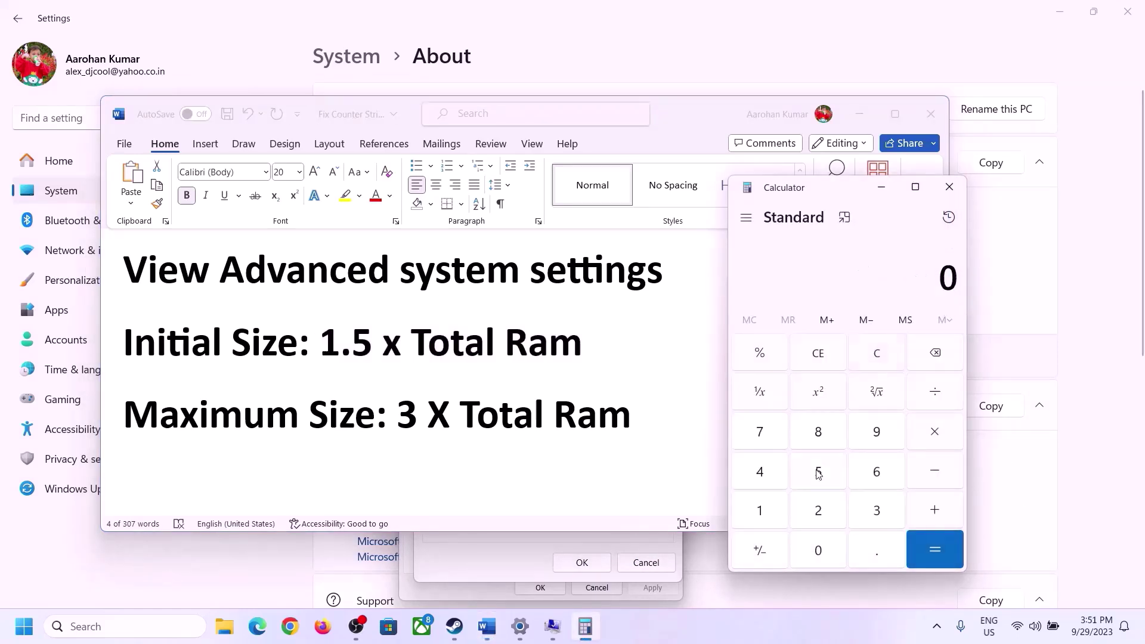
pyautogui.click(520, 626)
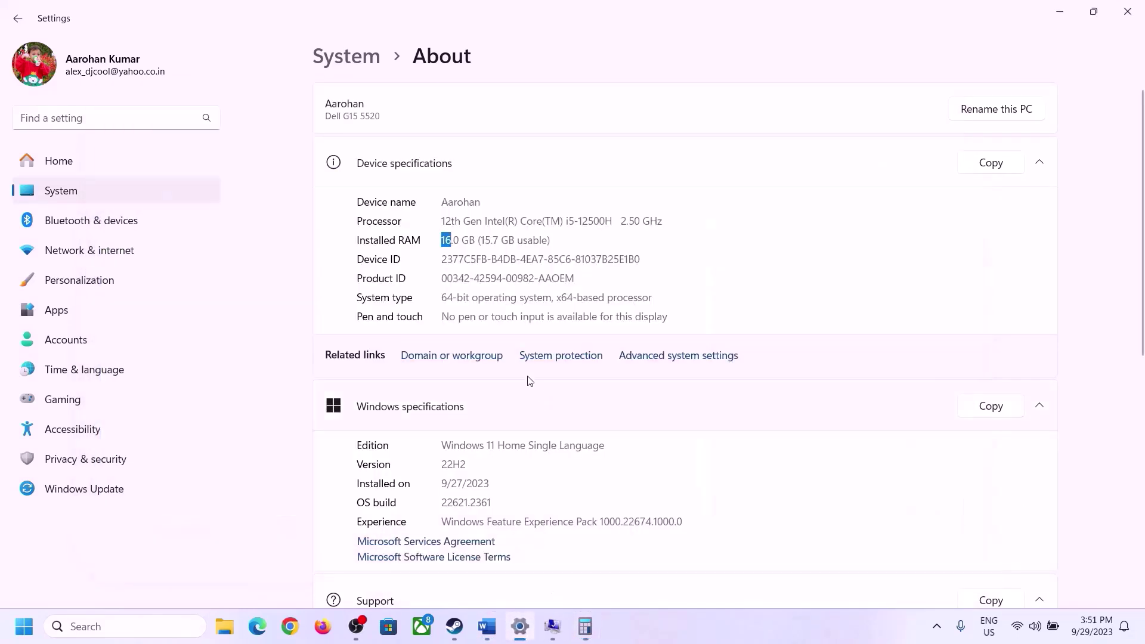
pyautogui.click(585, 626)
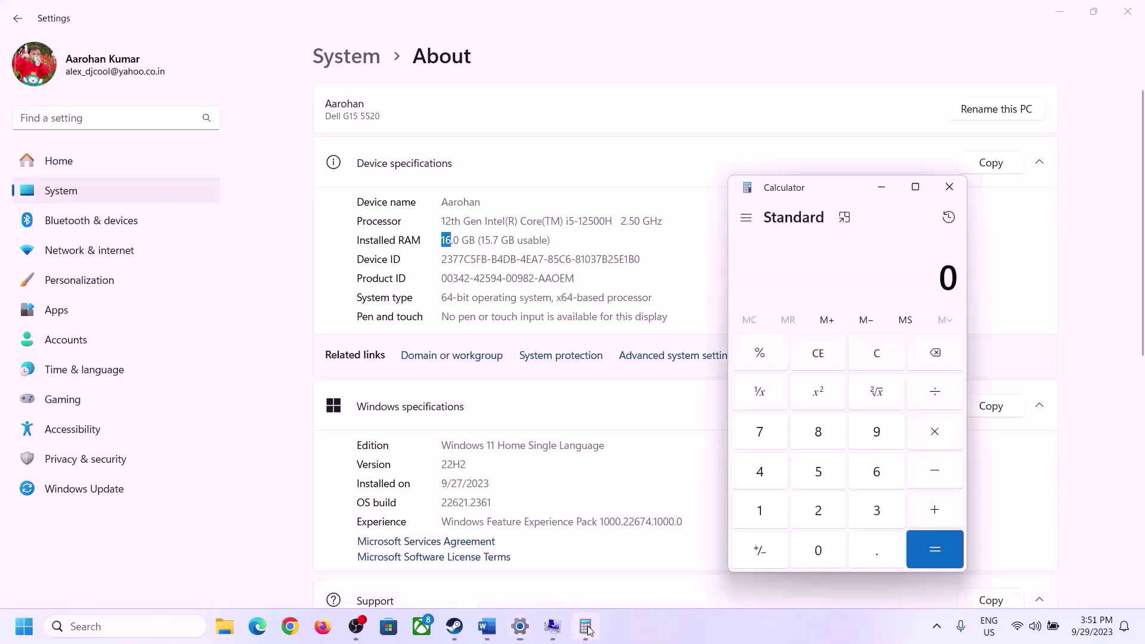
# Step: Convert the 16 GB of RAM to MB in Calculator by multiplying 16 by 1024
pyautogui.click(767, 508)
pyautogui.click(872, 473)
pyautogui.click(931, 433)
pyautogui.click(767, 505)
pyautogui.click(809, 546)
pyautogui.click(811, 506)
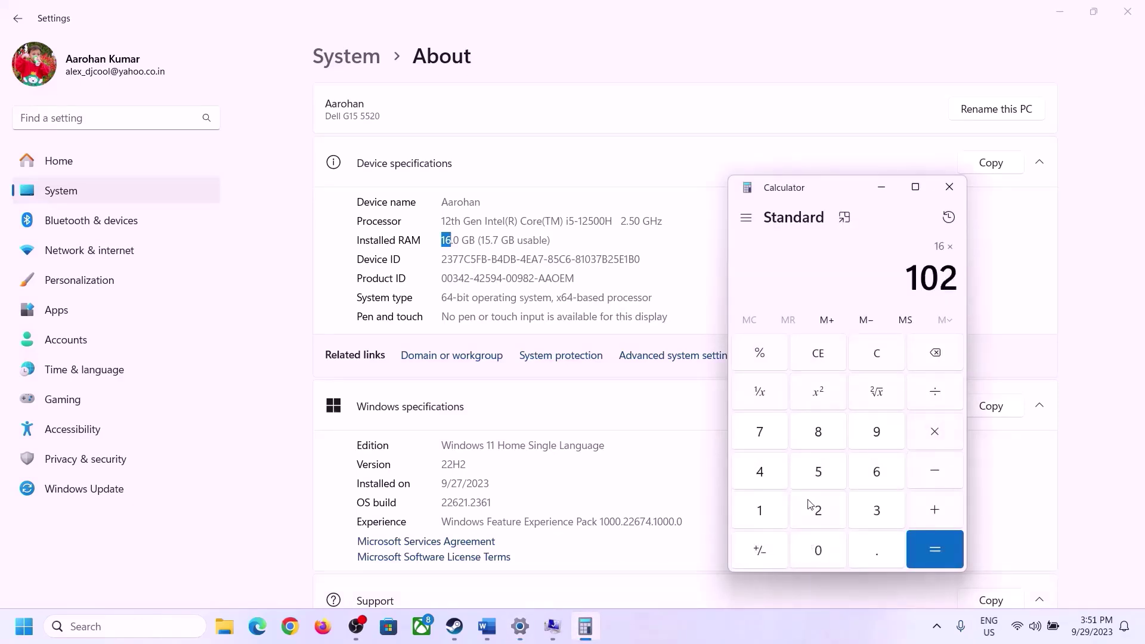
pyautogui.click(759, 472)
pyautogui.click(925, 549)
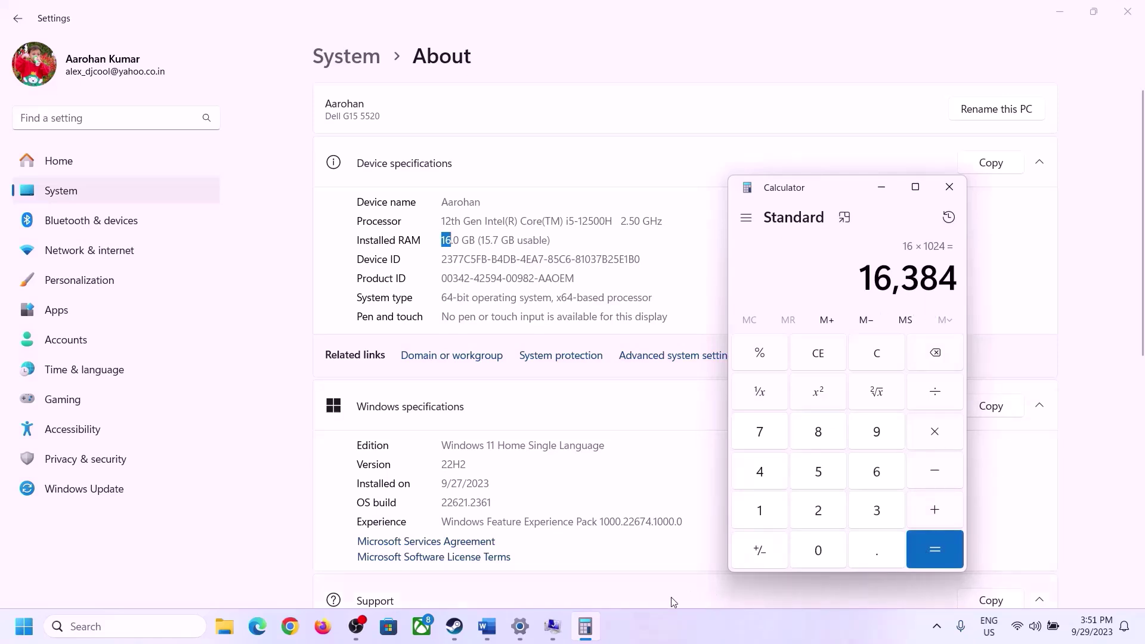
# Step: Check the document's maximum size formula and multiply the RAM size in MB by 3 in Calculator
pyautogui.click(487, 626)
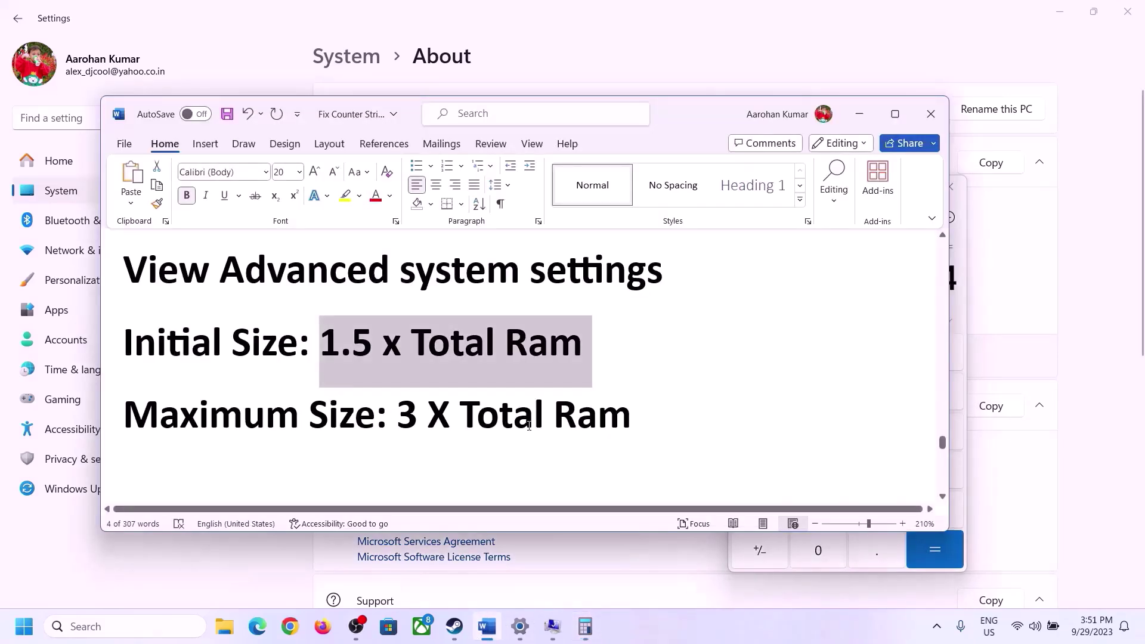
pyautogui.click(585, 626)
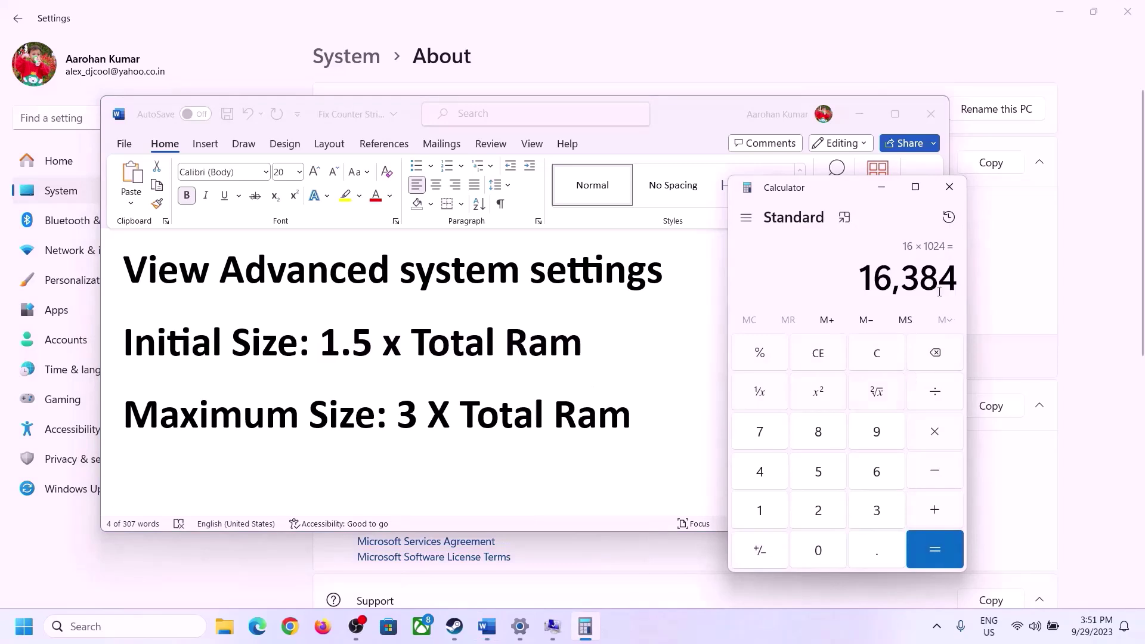
pyautogui.click(935, 435)
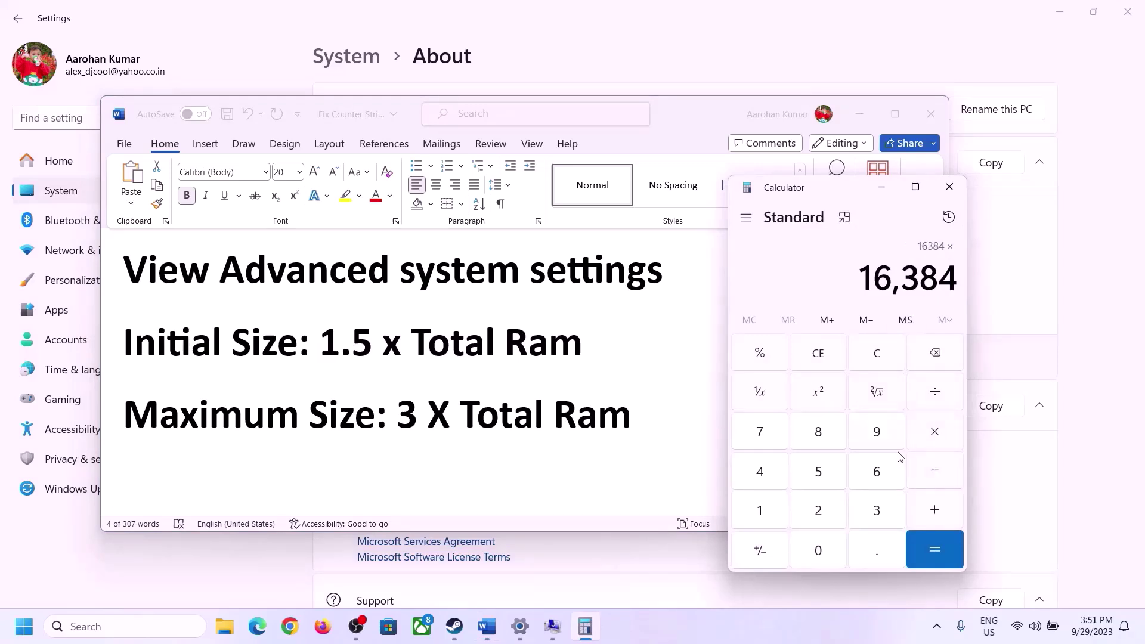
pyautogui.click(861, 513)
pyautogui.click(943, 547)
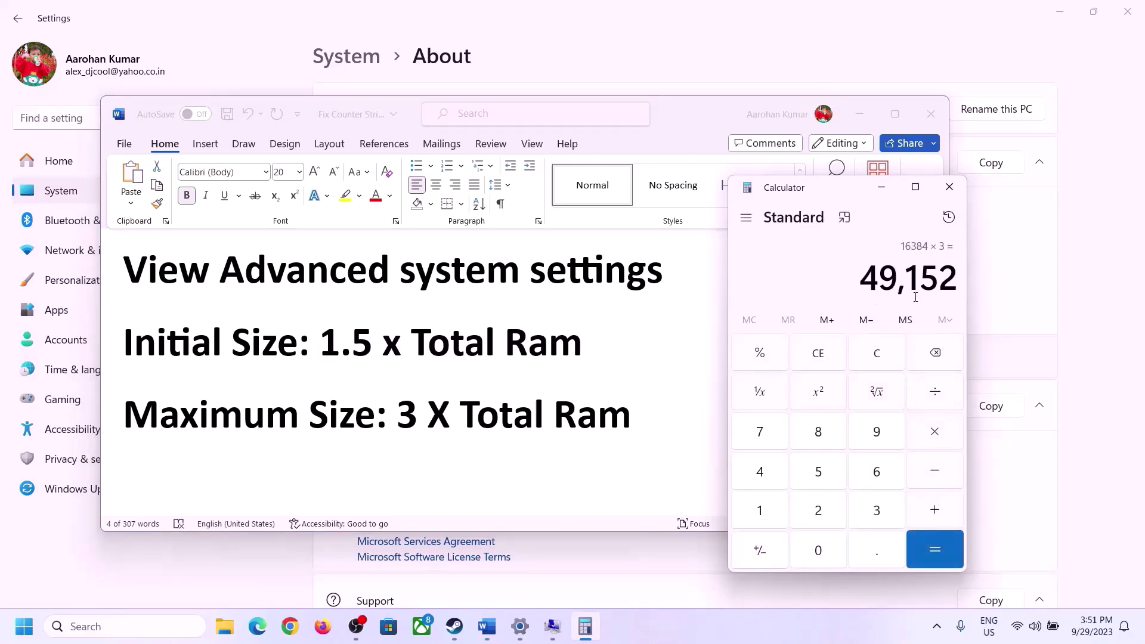
# Step: Set the maximum paging file size for drive C: to 49152 MB and assign the custom range to the drive
pyautogui.click(552, 631)
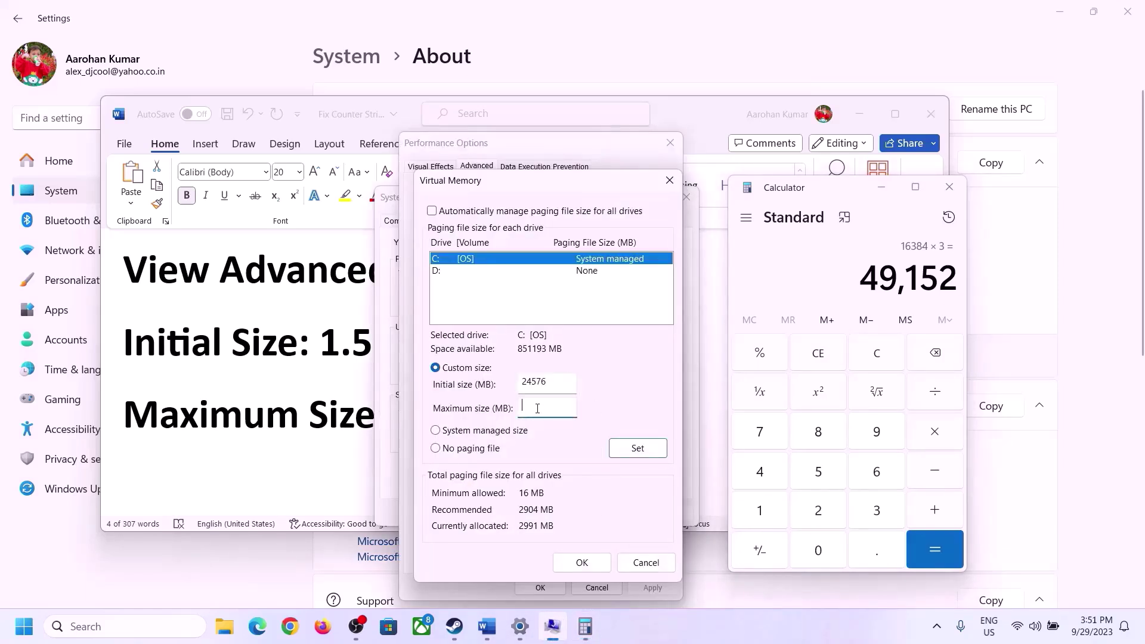
pyautogui.write('9152')
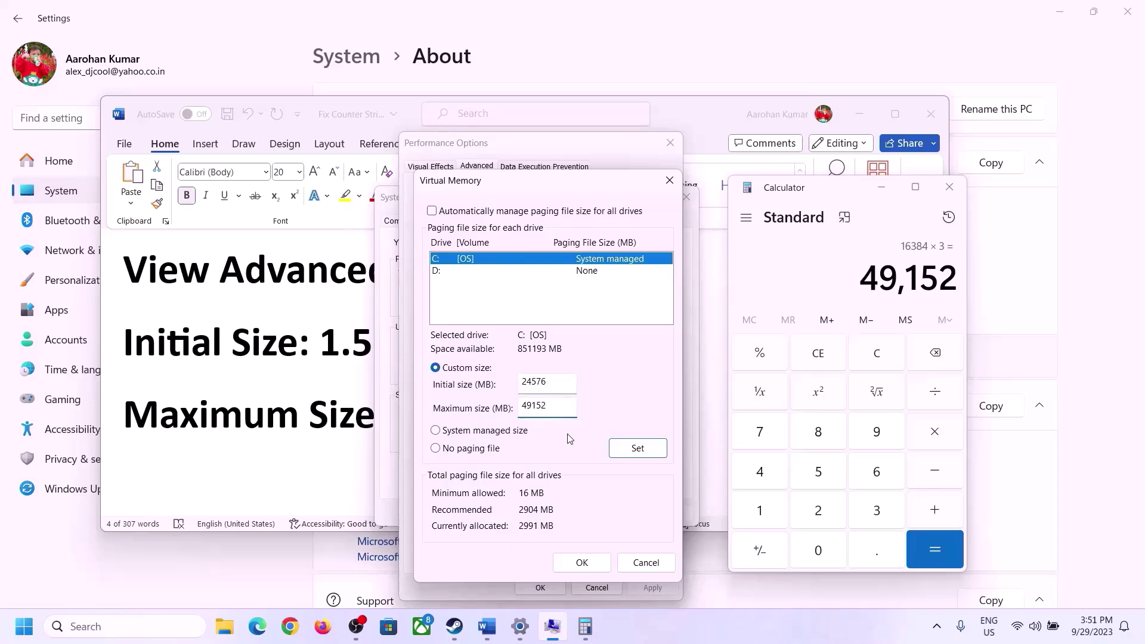
pyautogui.click(637, 450)
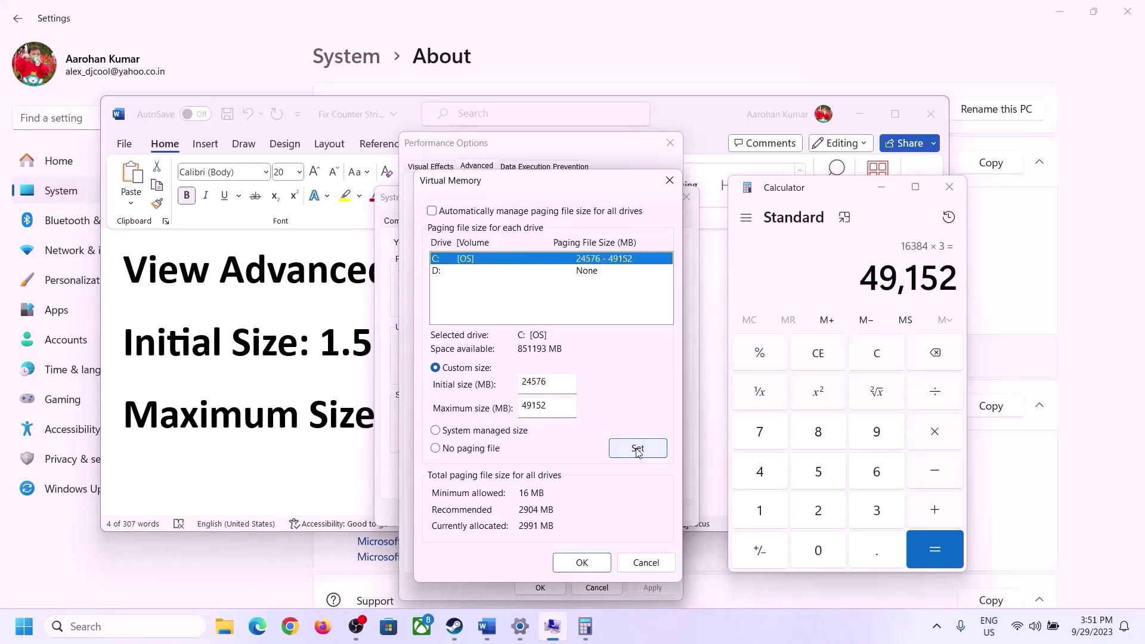
# Step: Confirm the Virtual Memory settings, acknowledge the restart notice, and accept the Performance Options and System Properties dialogs
pyautogui.click(584, 562)
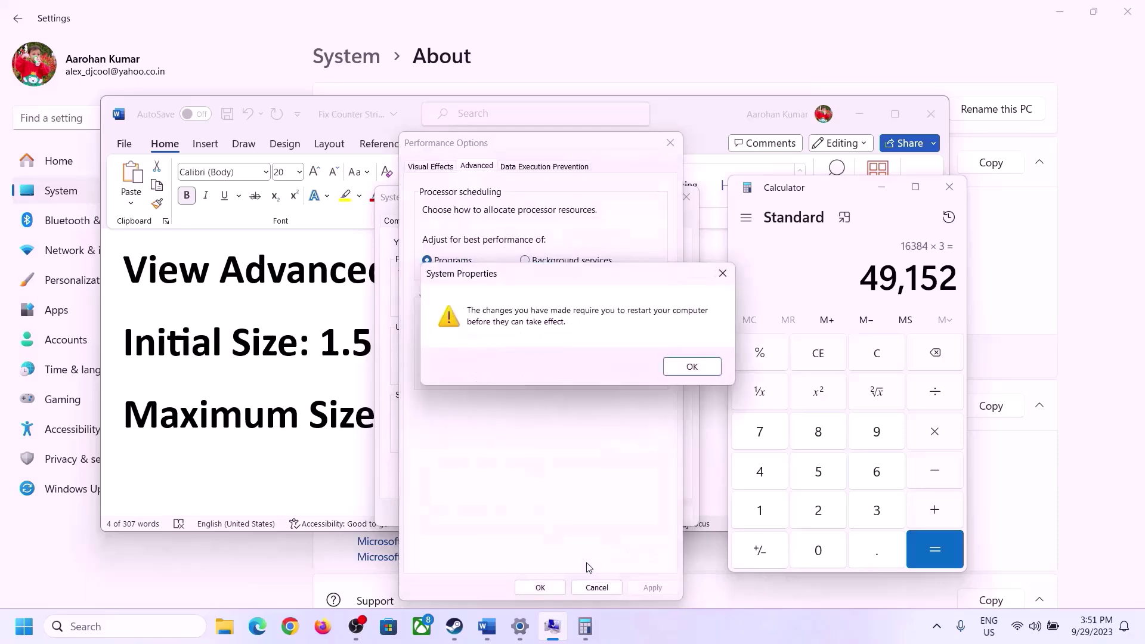
pyautogui.click(709, 367)
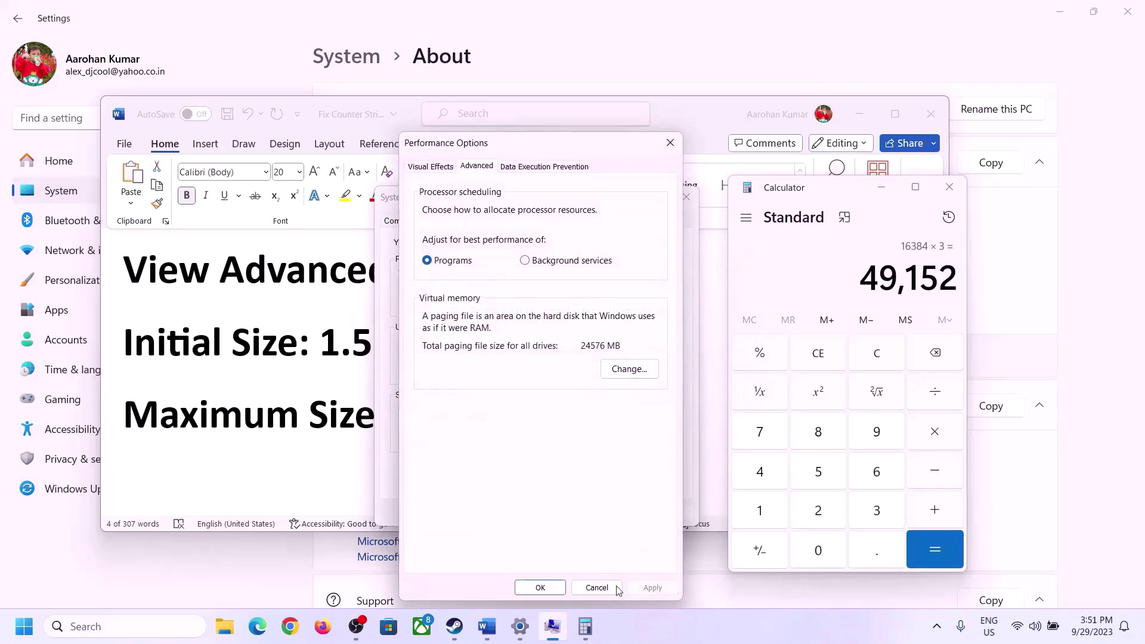
pyautogui.click(540, 588)
pyautogui.click(539, 513)
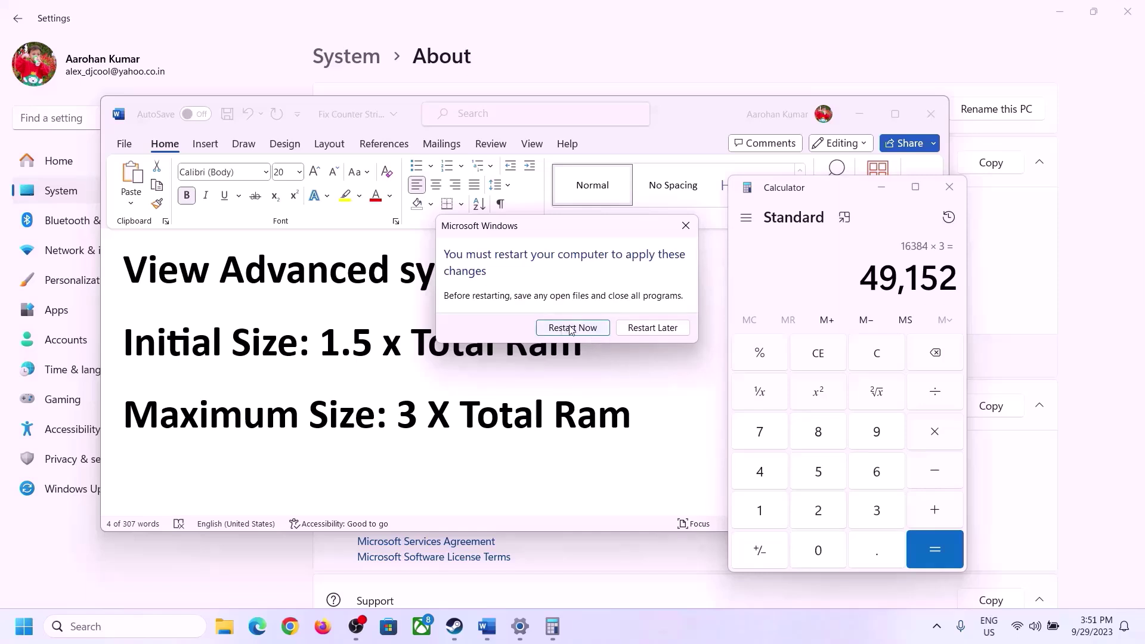
# Step: Dismiss the restart prompt without restarting and read Step 11 on updating the BIOS in the Word document
pyautogui.click(685, 226)
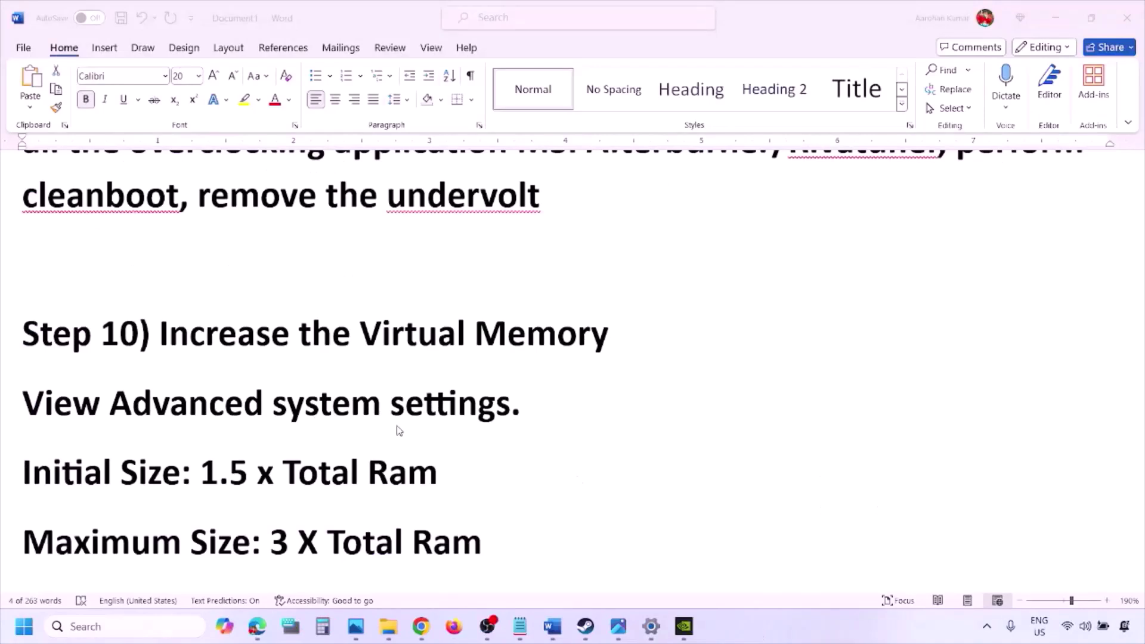
pyautogui.scroll(-5, 393, 427)
pyautogui.click(182, 437)
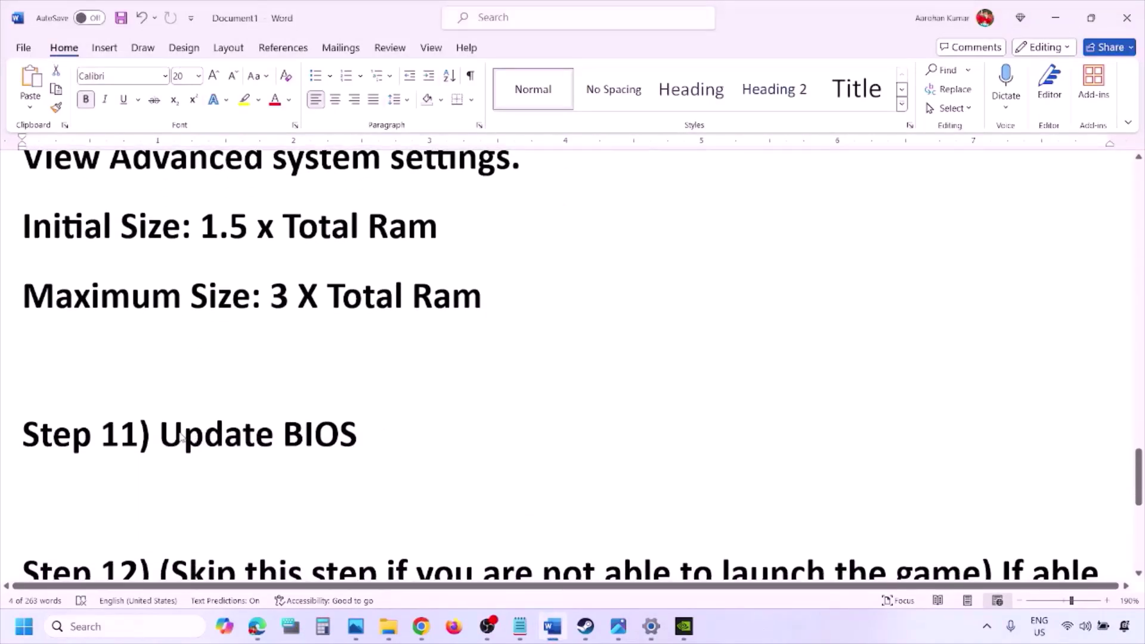
pyautogui.moveTo(160, 435); pyautogui.dragTo(385, 433)
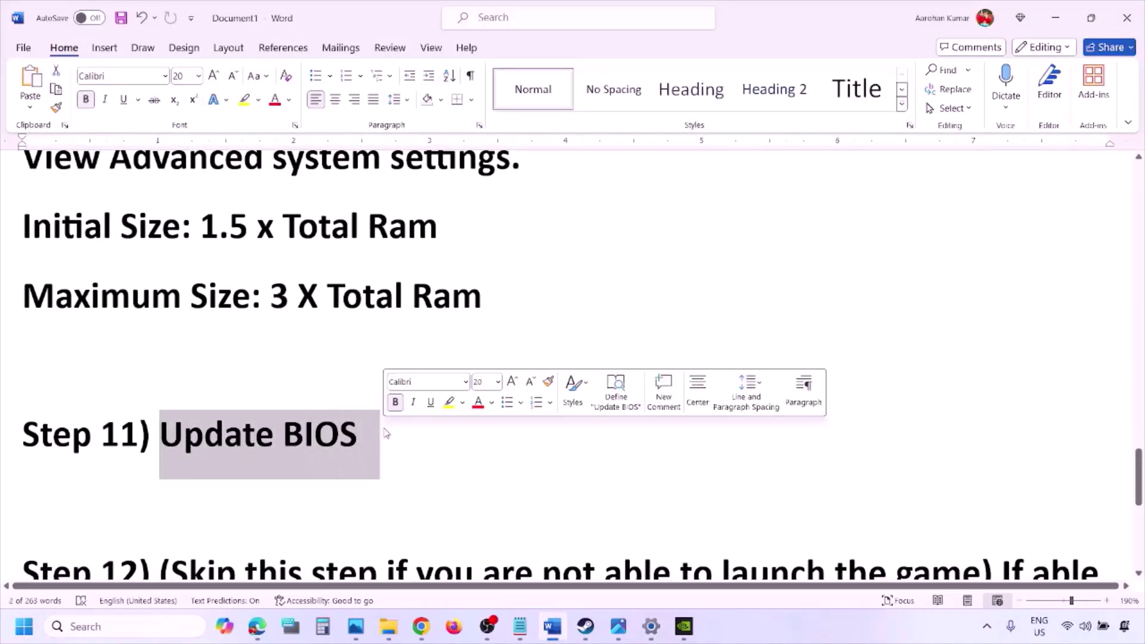
pyautogui.click(385, 433)
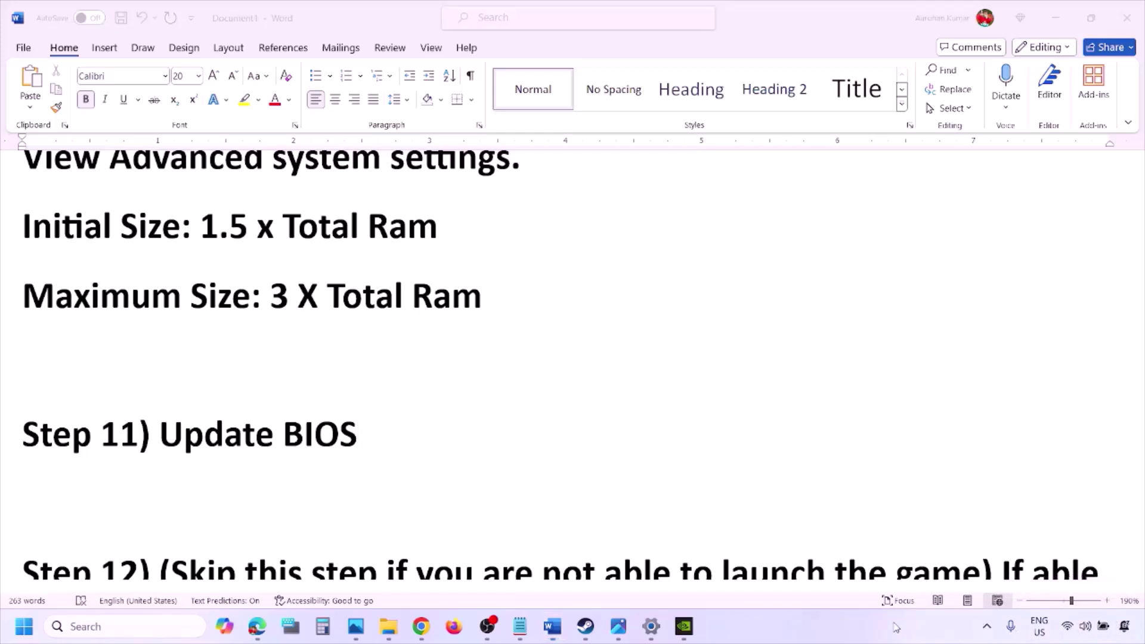
# Step: Read Step 12 on switching to Windowed mode and lowering the graphics preset to medium/low quality, highlighting its key phrases
pyautogui.scroll(-3, 501, 462)
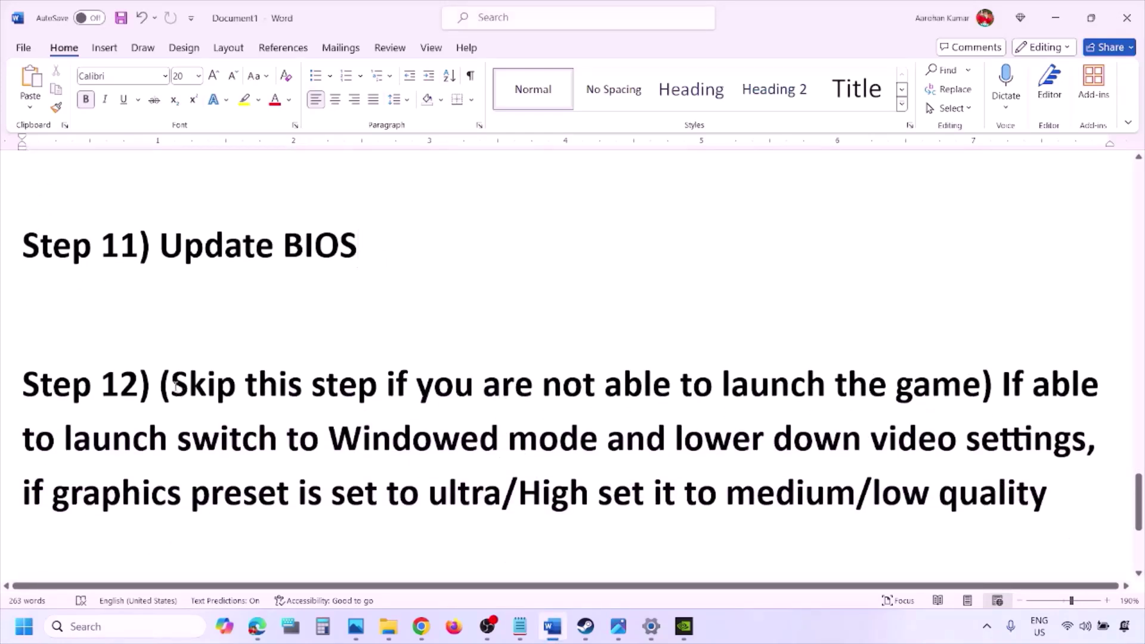
pyautogui.moveTo(172, 384); pyautogui.dragTo(1088, 441)
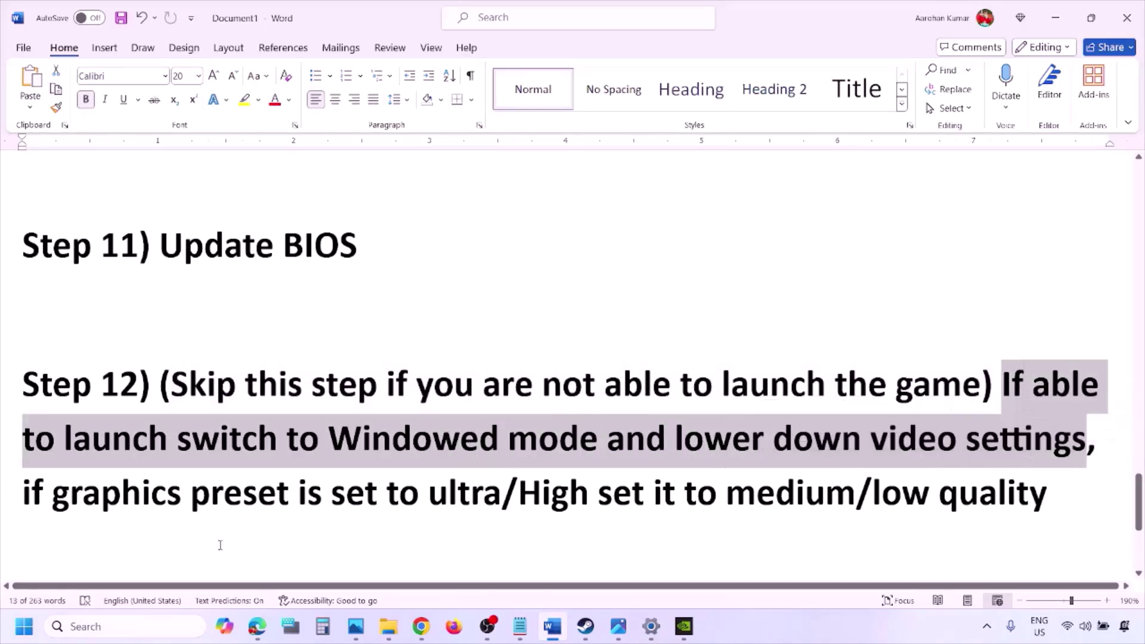
pyautogui.moveTo(62, 494); pyautogui.dragTo(653, 501)
pyautogui.moveTo(728, 495); pyautogui.dragTo(969, 490)
pyautogui.click(542, 441)
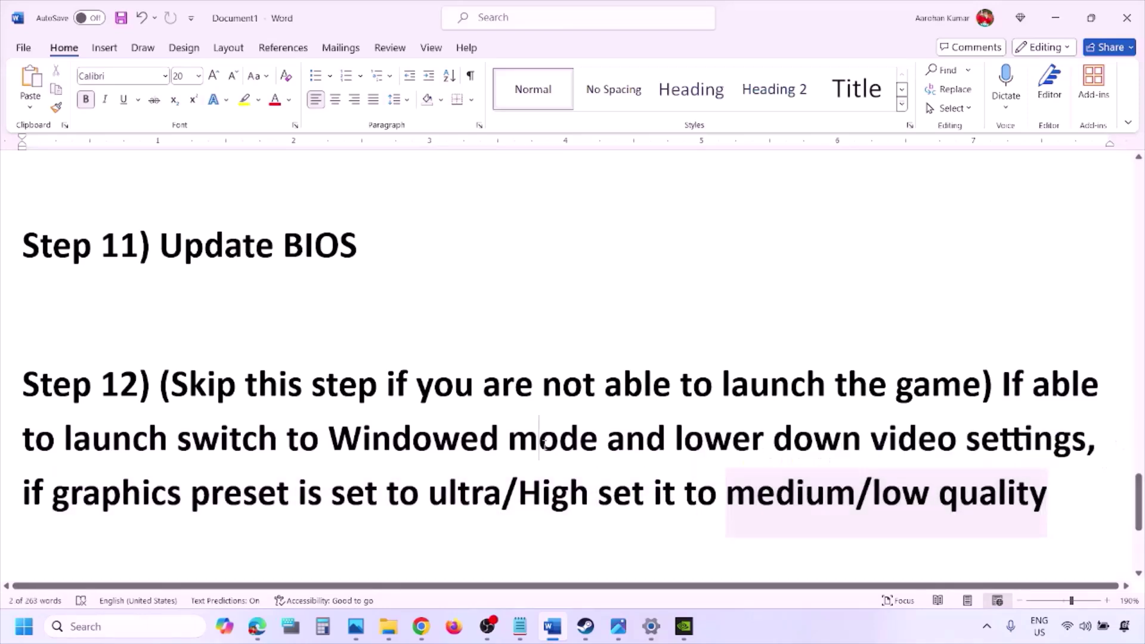